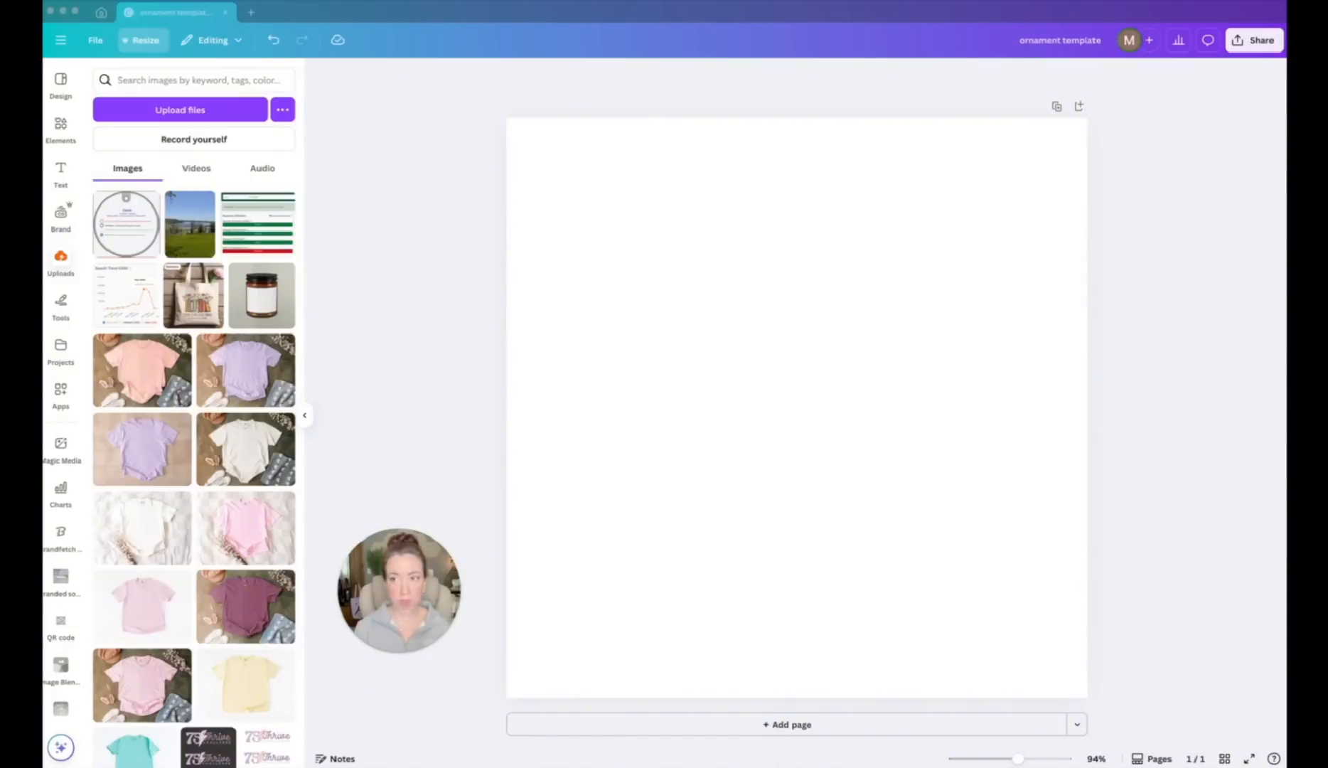
{"action": "left_click", "coordinate": [95, 41]}
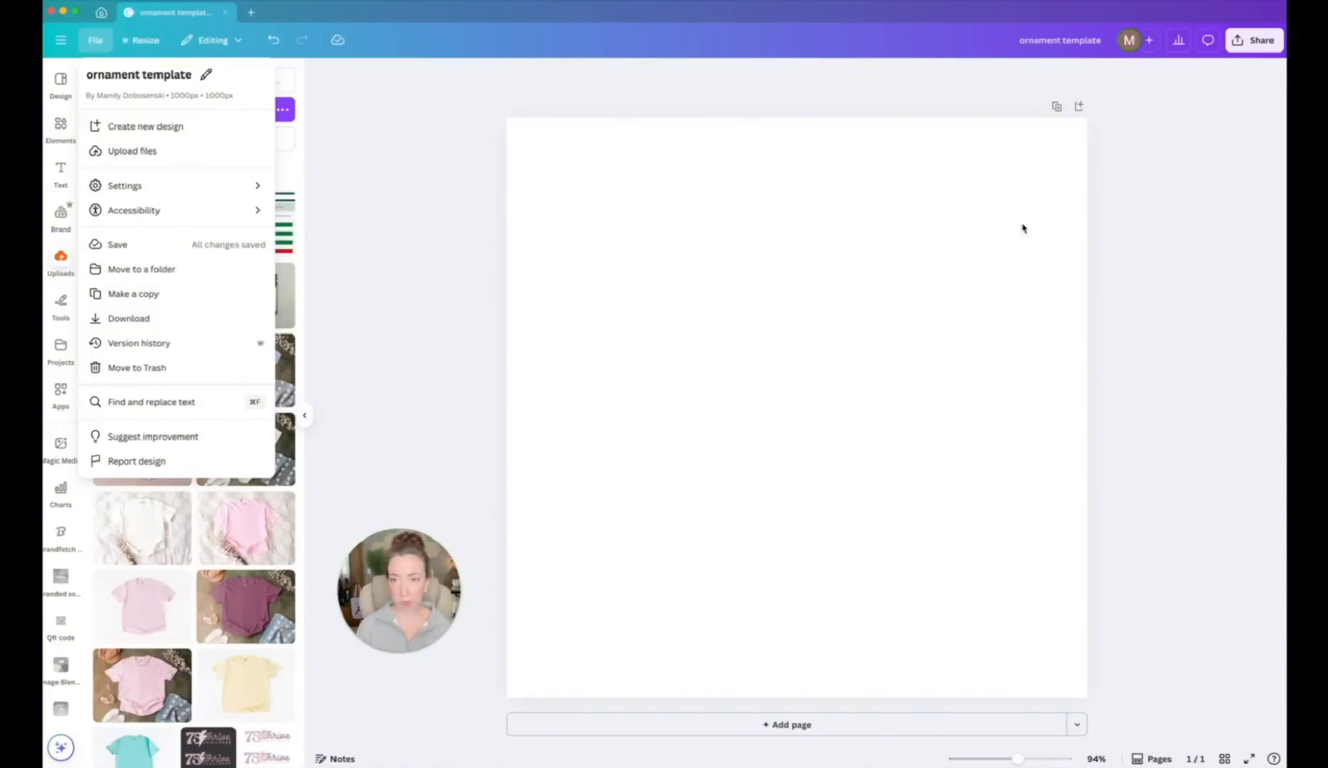
{"action": "left_click", "coordinate": [1136, 243]}
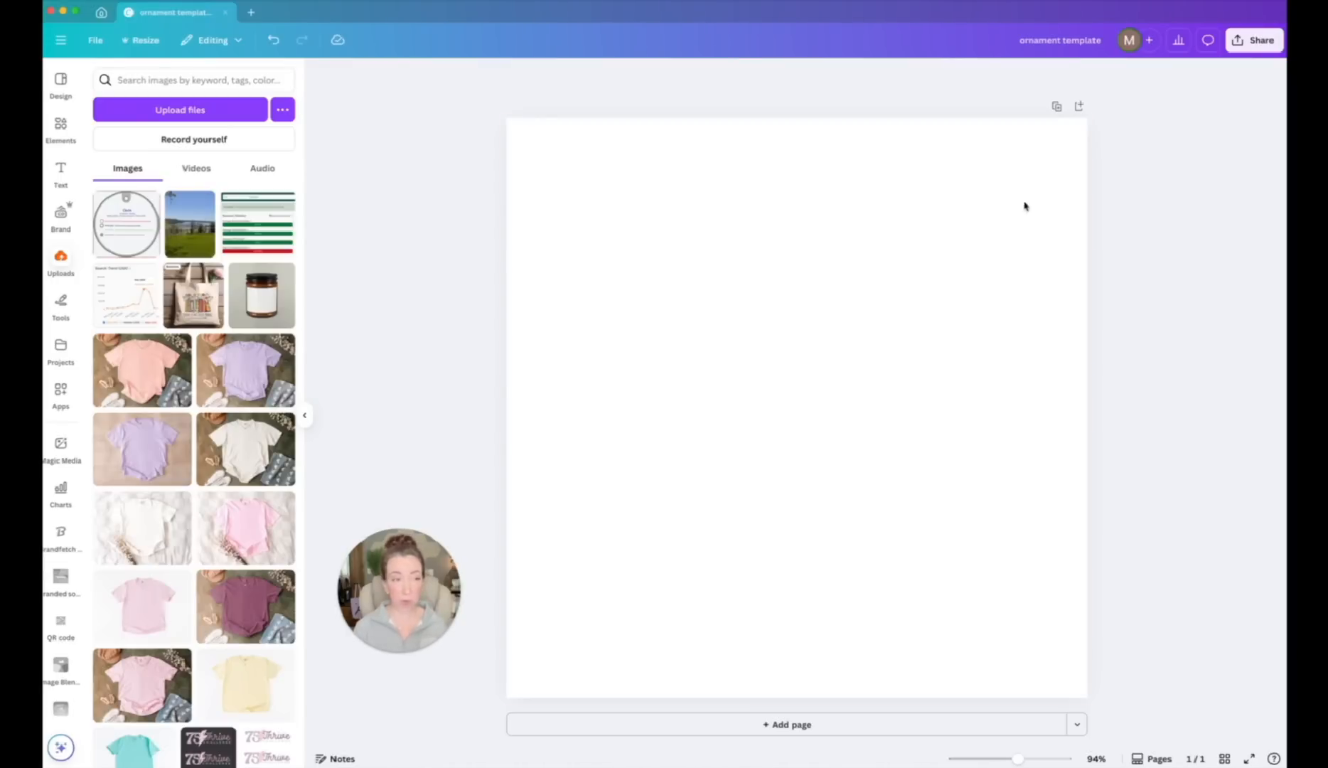
Fill the blank page with the uploaded circle ornament template image and lower its transparency value to 9.
{"action": "left_click", "coordinate": [123, 238]}
{"action": "left_click_drag", "start_coordinate": [122, 239], "coordinate": [531, 206]}
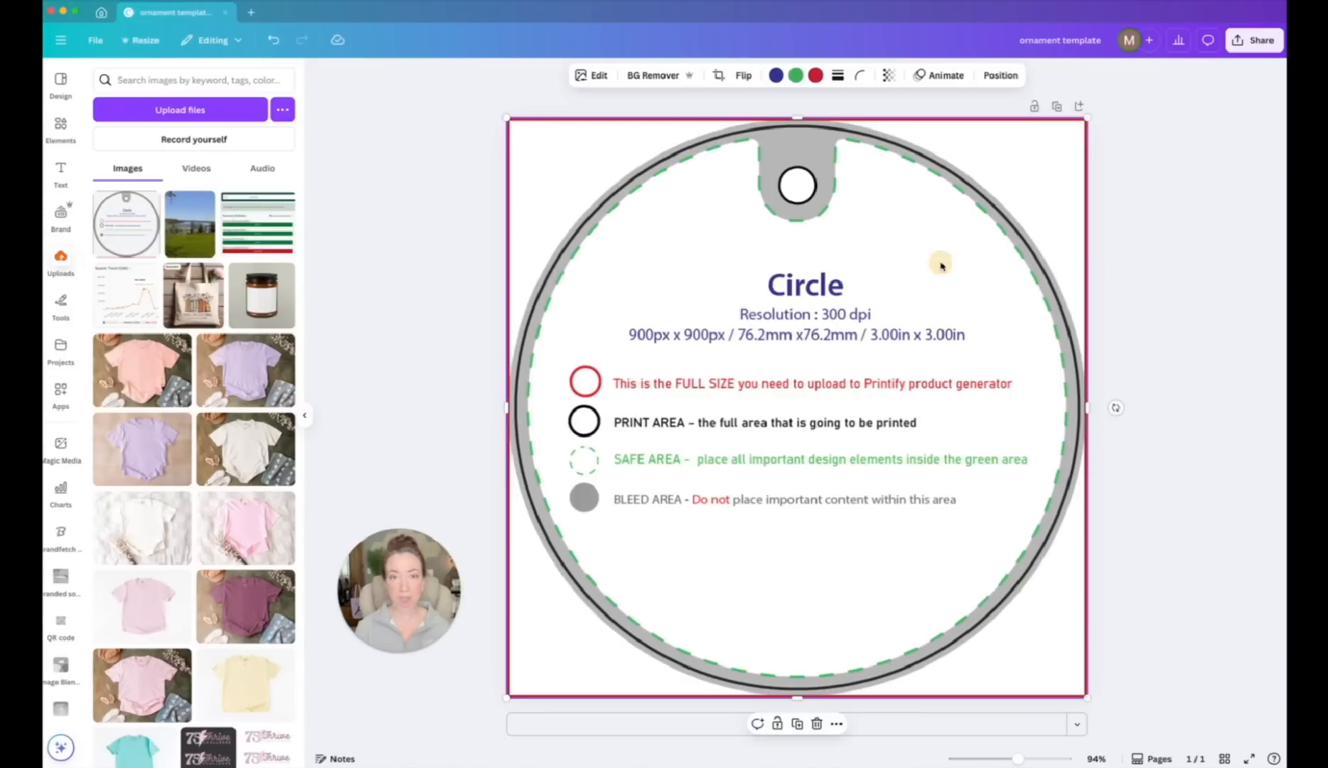
{"action": "left_click", "coordinate": [889, 76]}
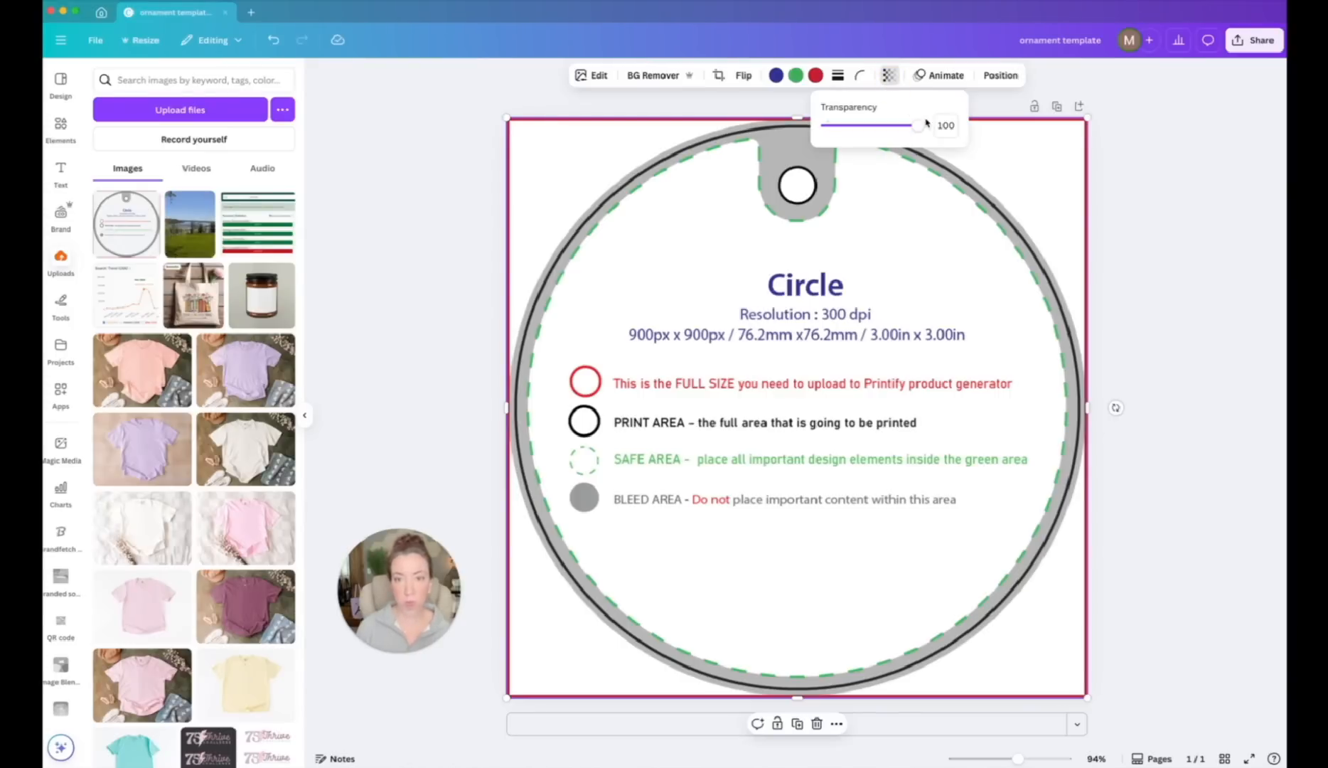
{"action": "left_click_drag", "start_coordinate": [918, 125], "coordinate": [835, 128]}
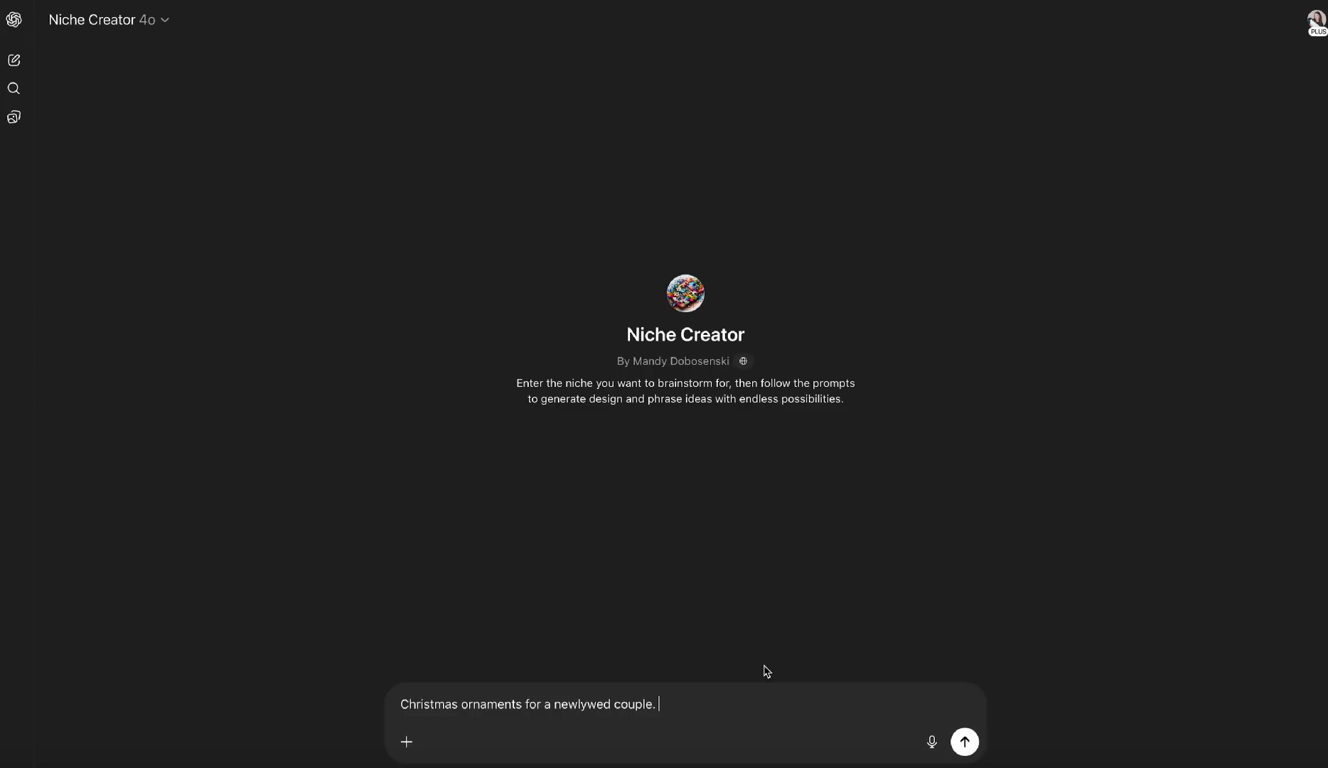
In ChatGPT's Niche Creator, add "With a funny or quirky tone that would pair well with a silly goose themed design." to the prompt and generate ideas.
{"action": "left_click", "coordinate": [688, 701]}
{"action": "type", "text": "With a funny or quirky tone that would pair"}
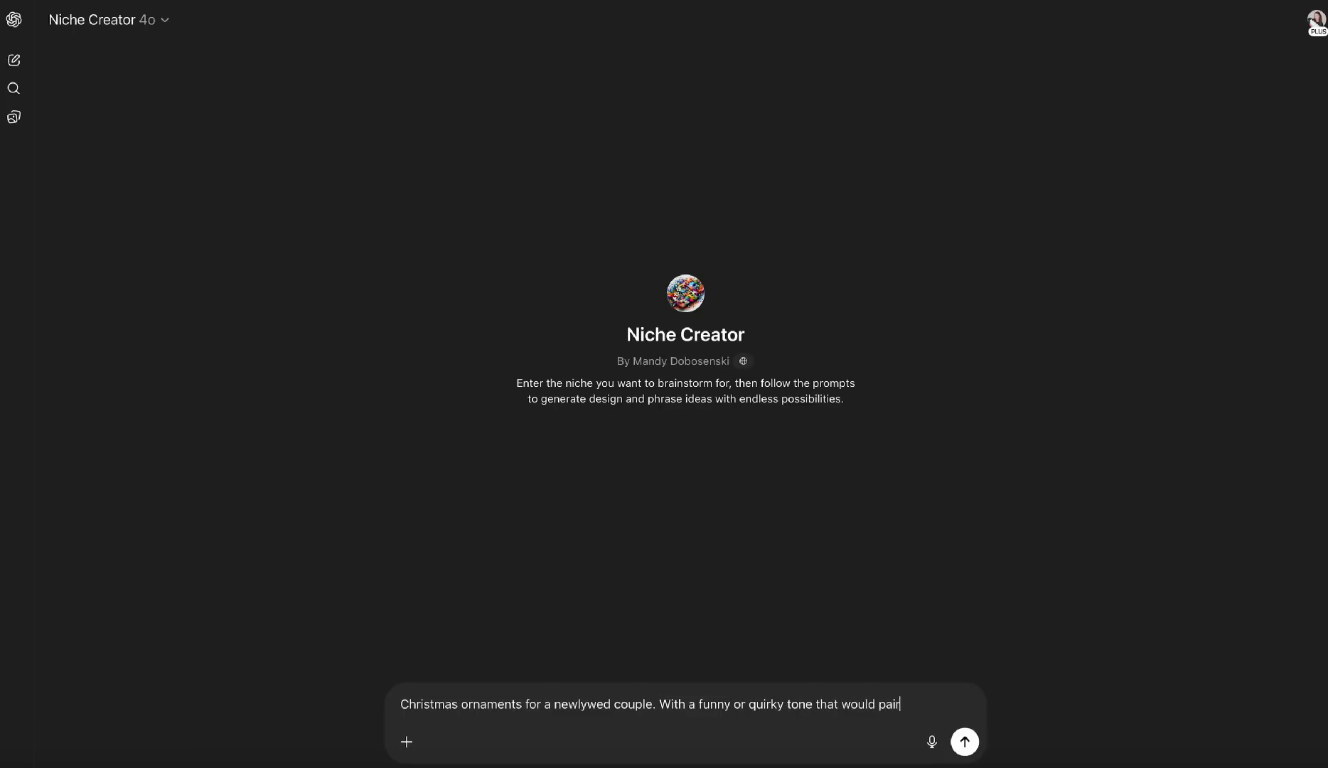
{"action": "type", "text": " well with a silly g"}
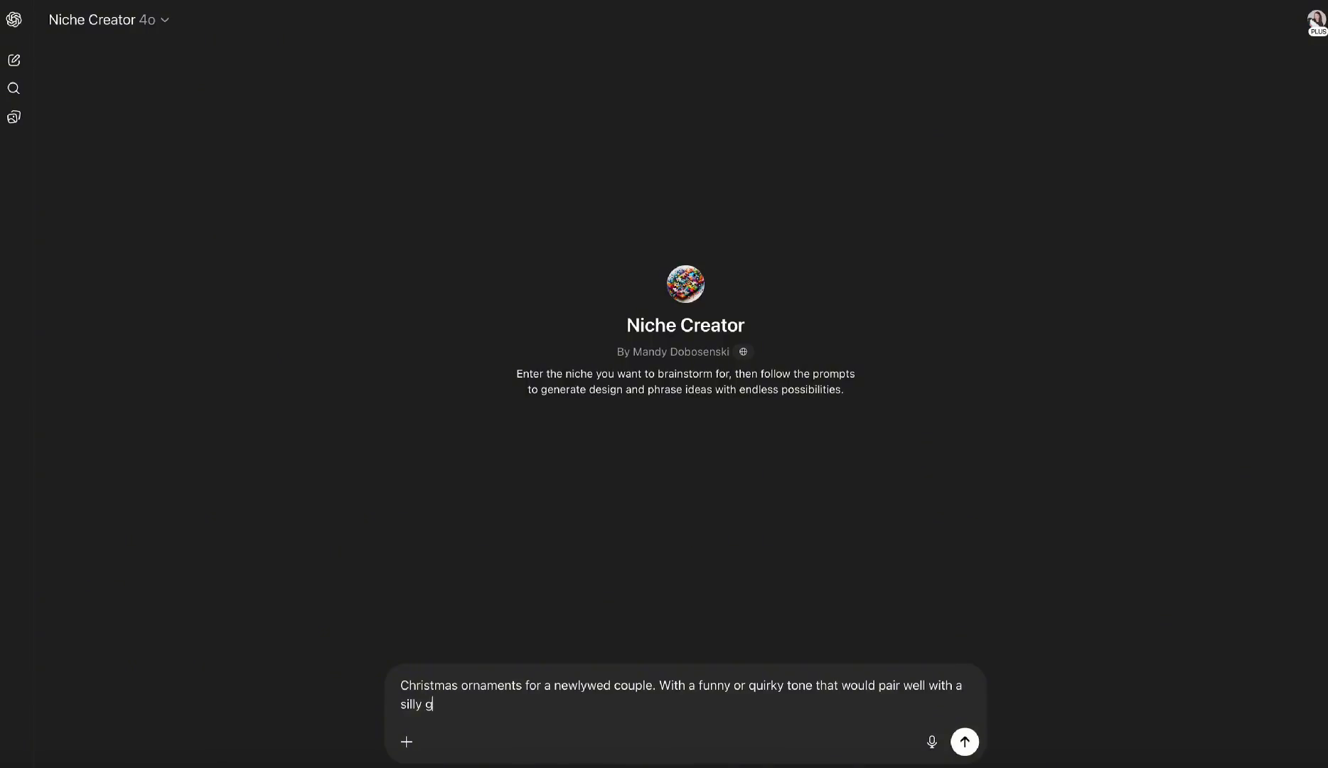
{"action": "type", "text": "oose themed design."}
{"action": "key", "text": "Return"}
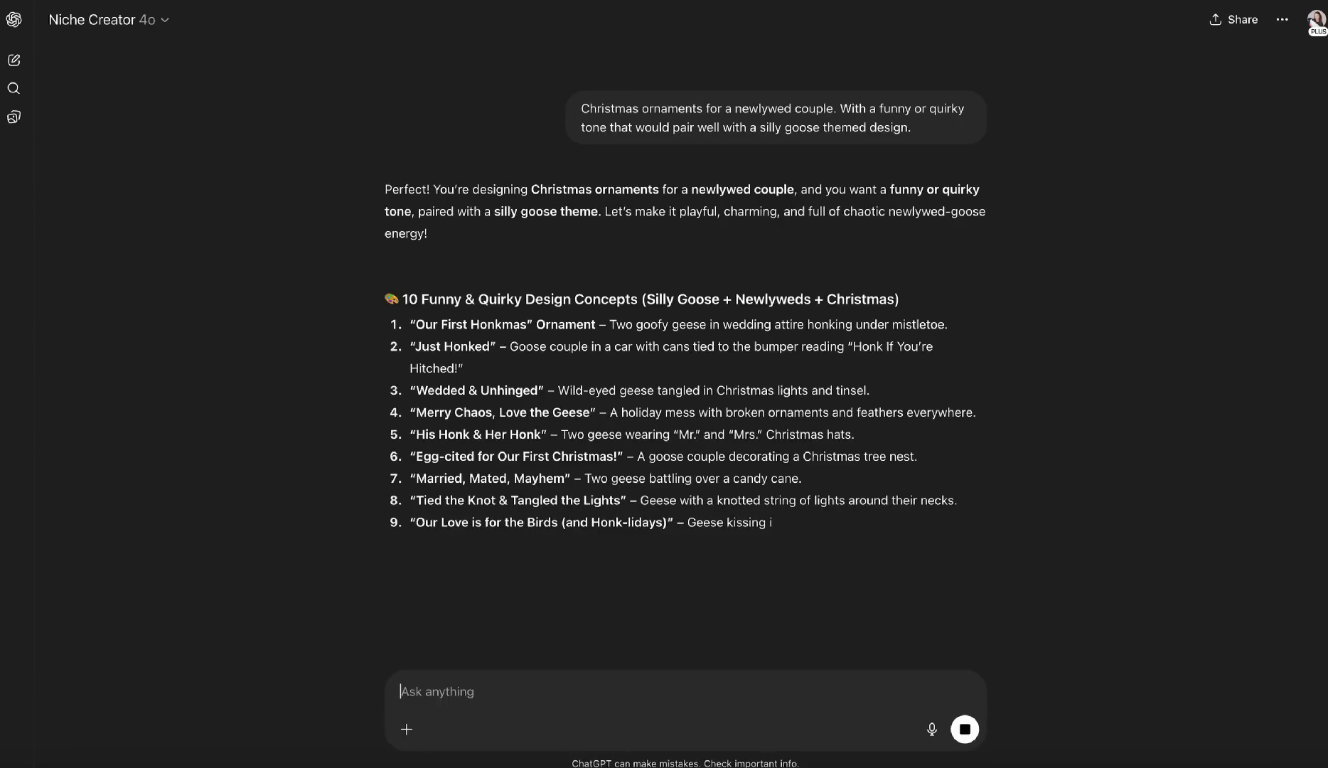
{"action": "scroll", "coordinate": [1055, 469], "scroll_direction": "down", "scroll_amount": 3}
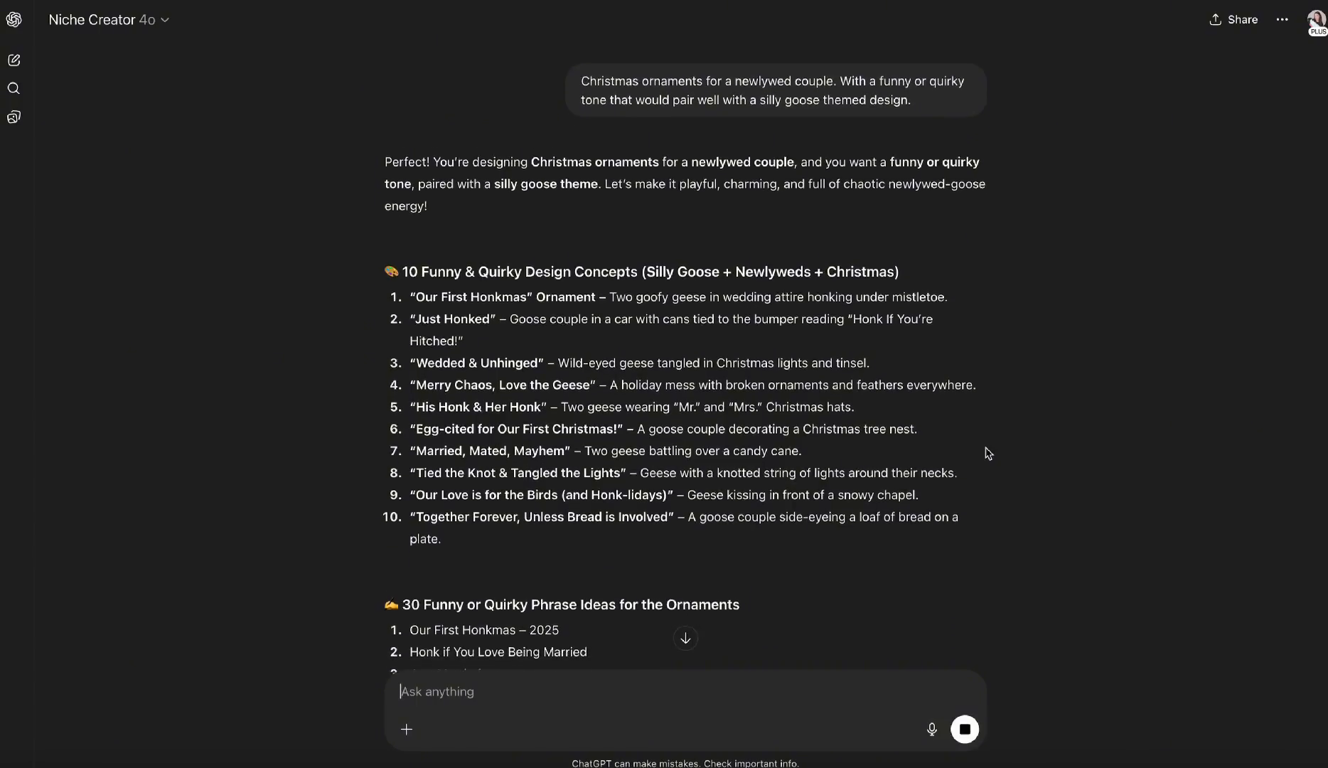
{"action": "scroll", "coordinate": [989, 453], "scroll_direction": "down", "scroll_amount": 3}
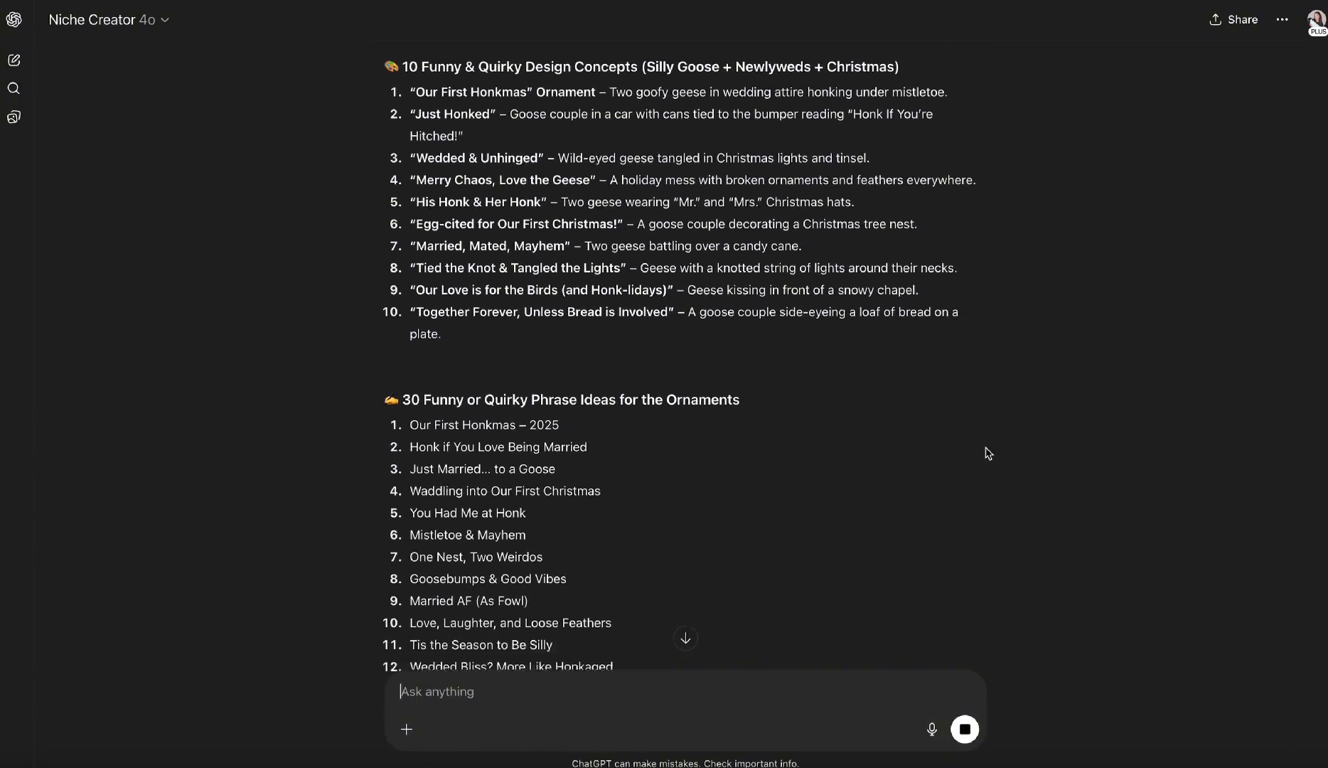
{"action": "scroll", "coordinate": [989, 453], "scroll_direction": "down", "scroll_amount": 2}
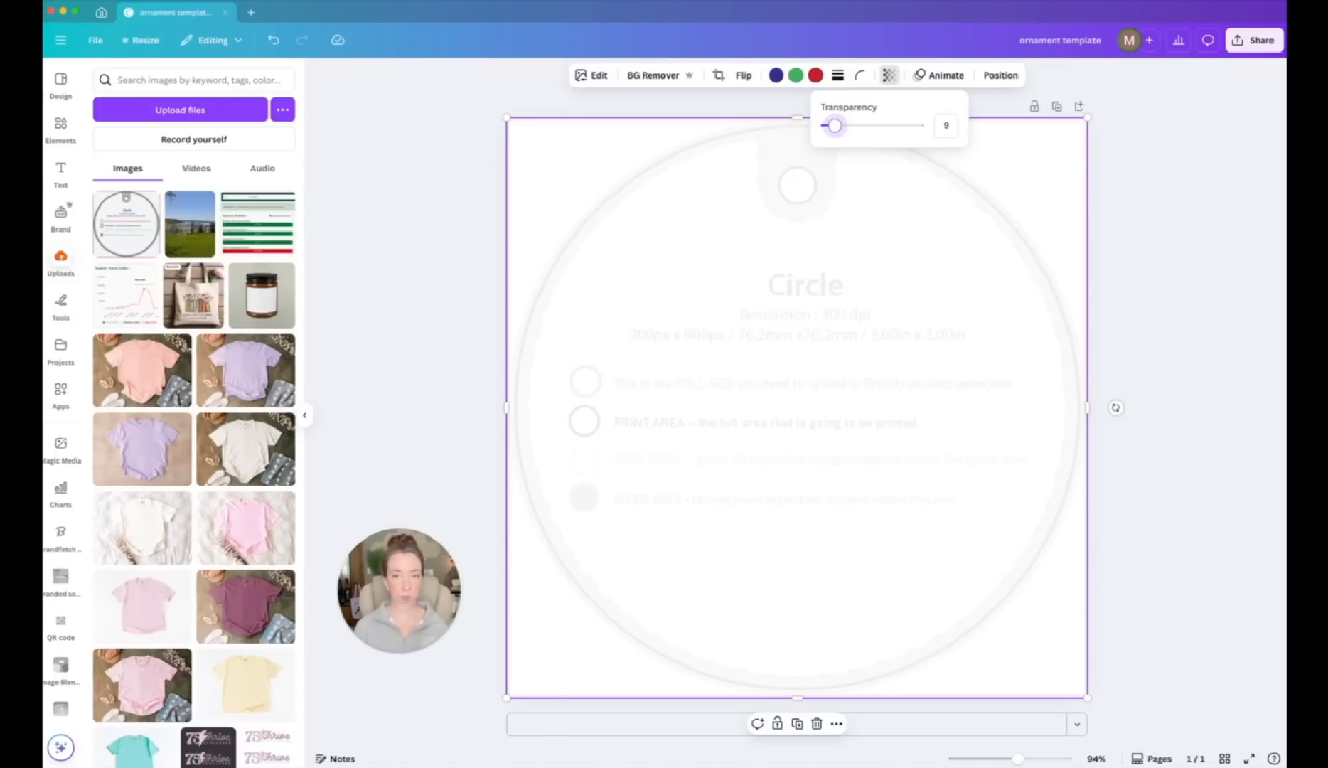
Switch to the Canva ornament design and add a text box reading "Our First" over the faded template.
{"action": "left_click", "coordinate": [685, 258]}
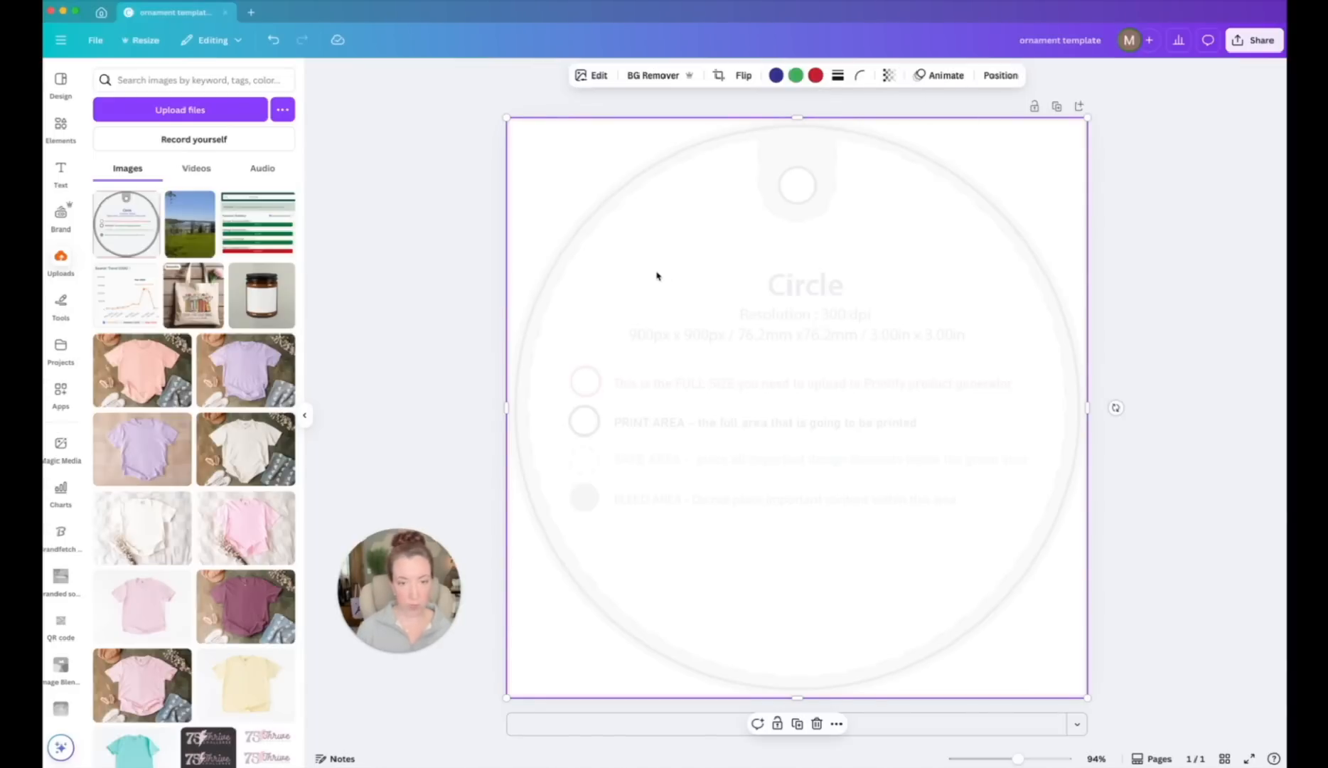
{"action": "key", "text": "t"}
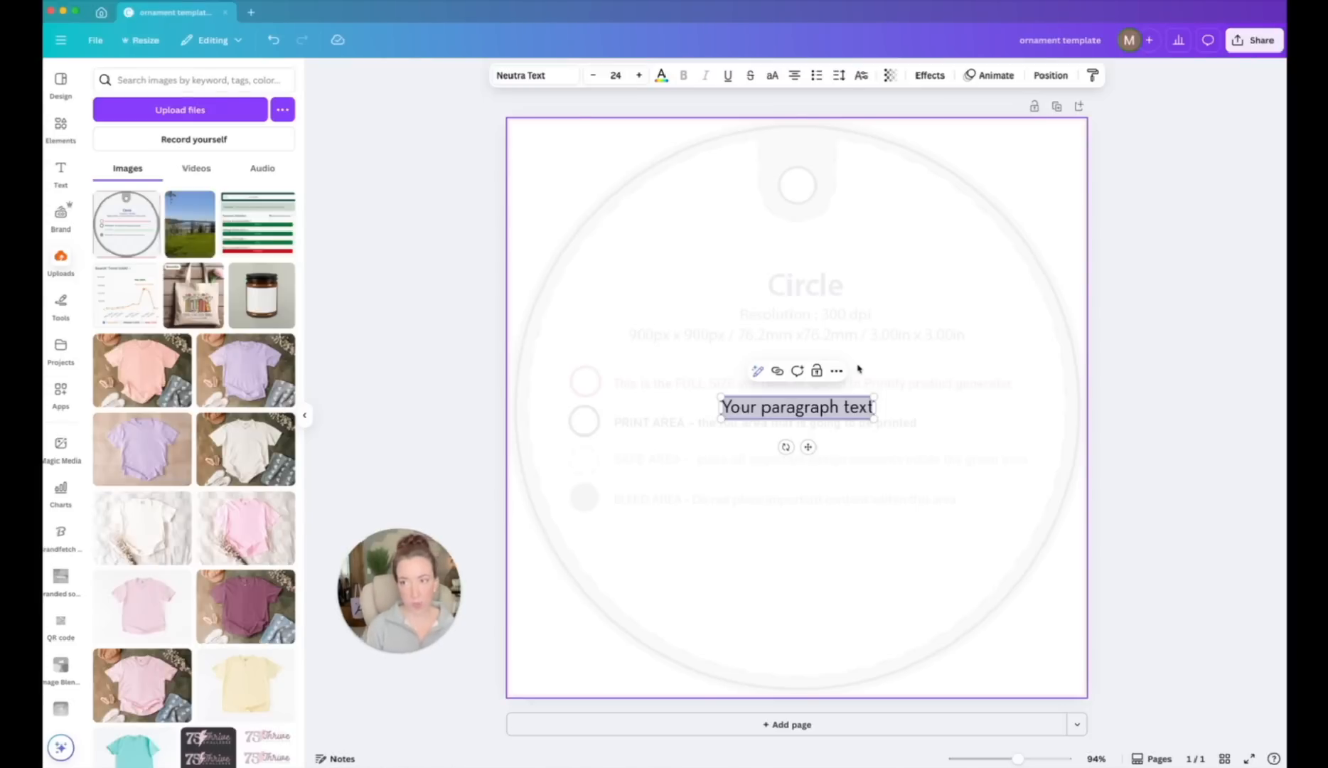
{"action": "type", "text": "O"}
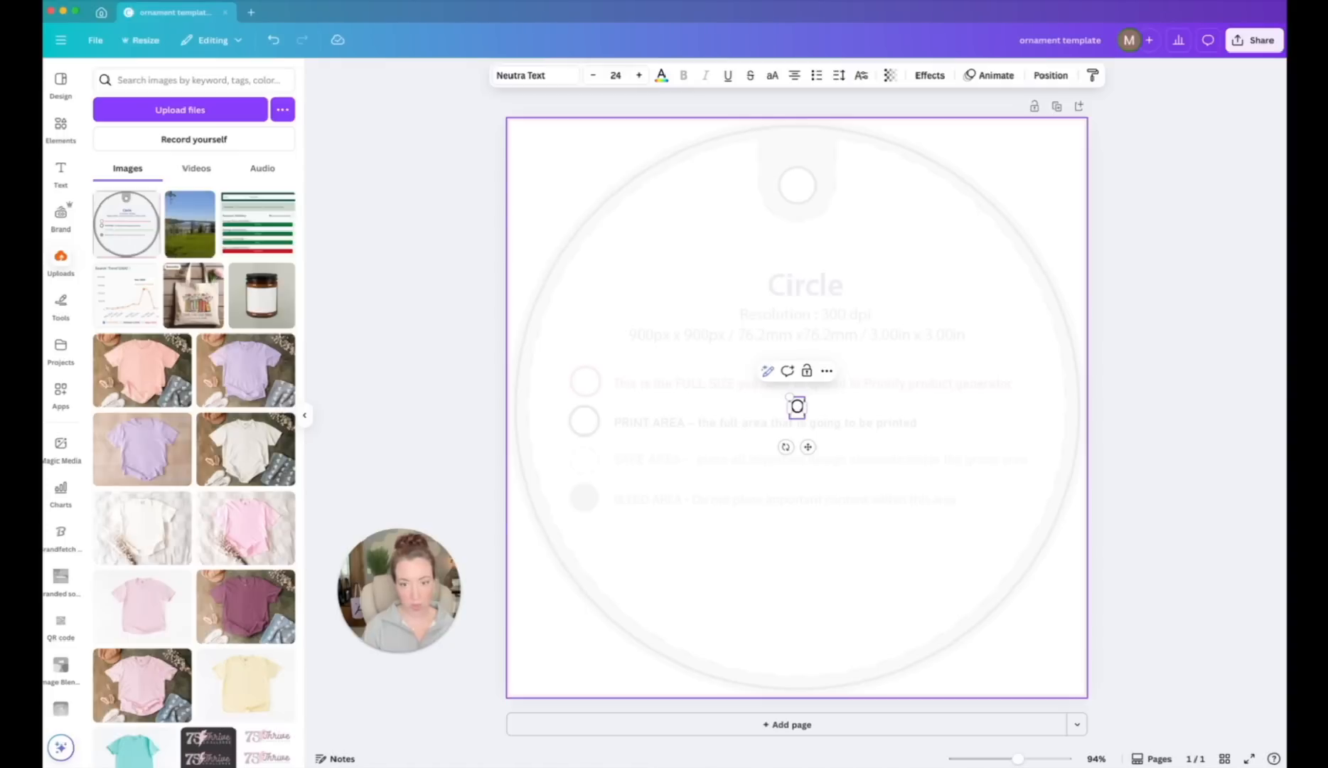
{"action": "type", "text": "ur First"}
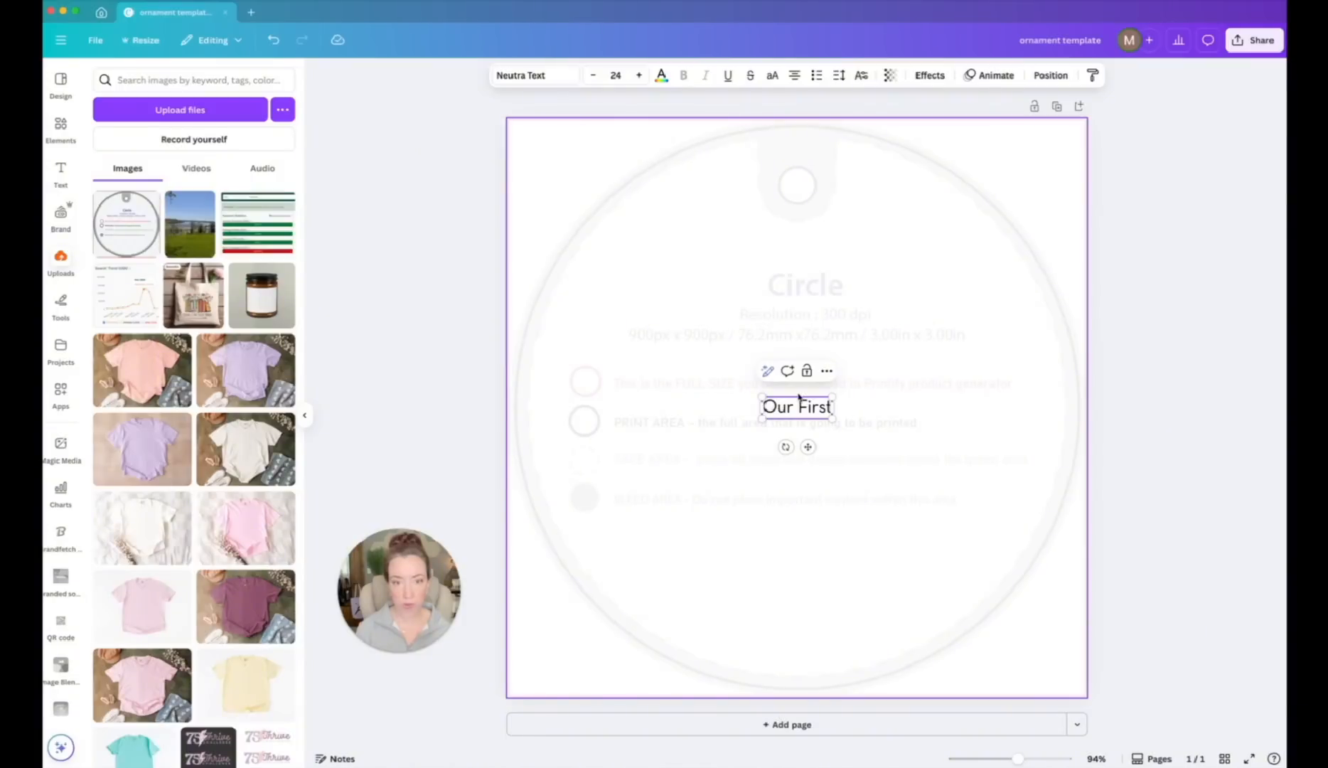
Enlarge the "Our First" text to about size 60 and centre it horizontally below the ornament's hole.
{"action": "left_click_drag", "start_coordinate": [761, 398], "coordinate": [631, 355]}
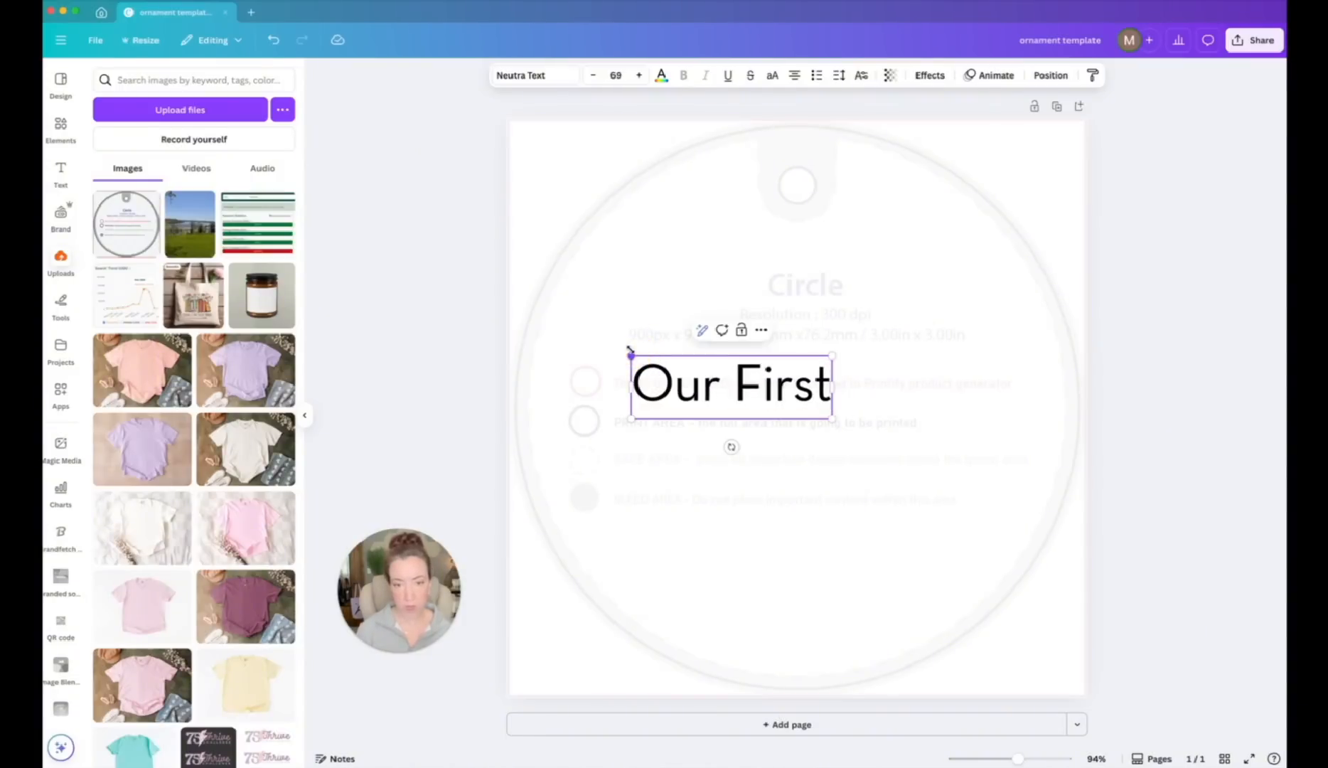
{"action": "left_click", "coordinate": [851, 434]}
{"action": "left_click_drag", "start_coordinate": [775, 390], "coordinate": [854, 270]}
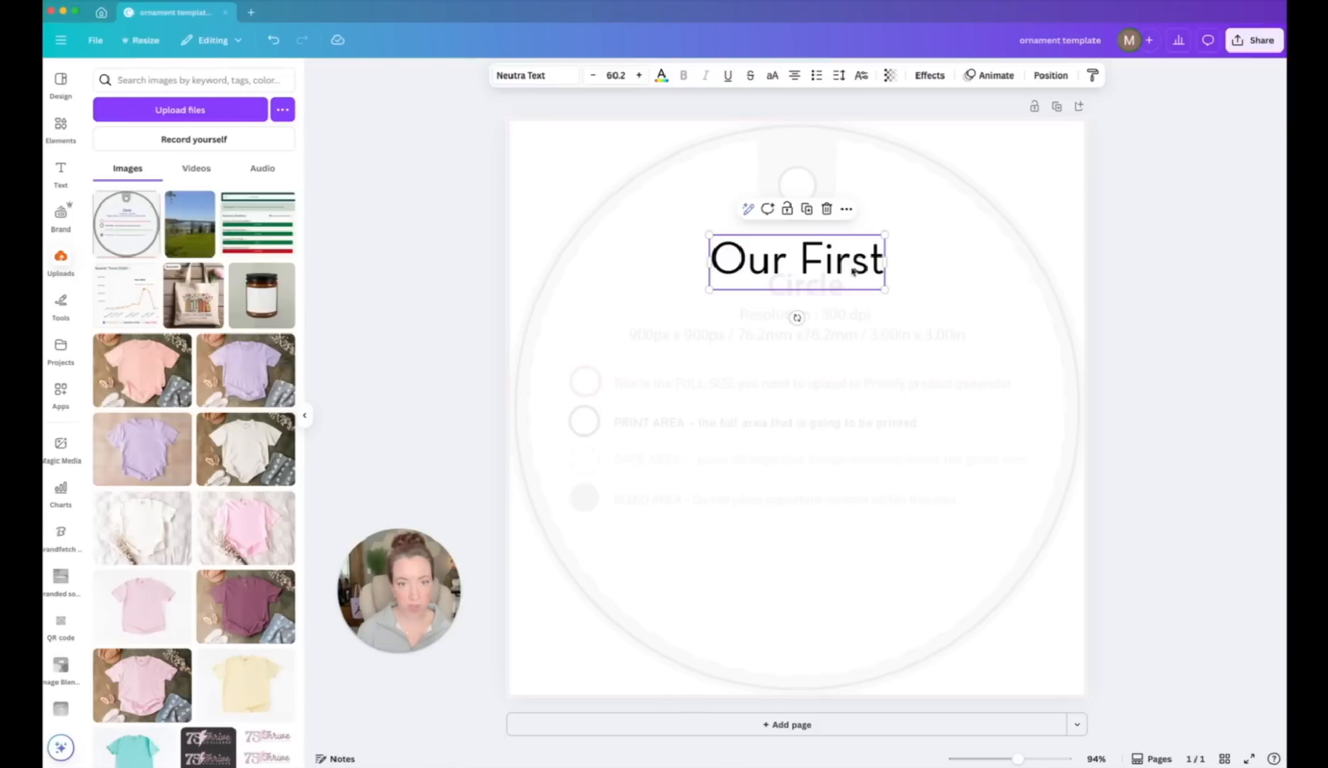
Try Montserrat and Open Sans on the "Our First" text and settle on the Poppins font.
{"action": "left_click", "coordinate": [512, 74]}
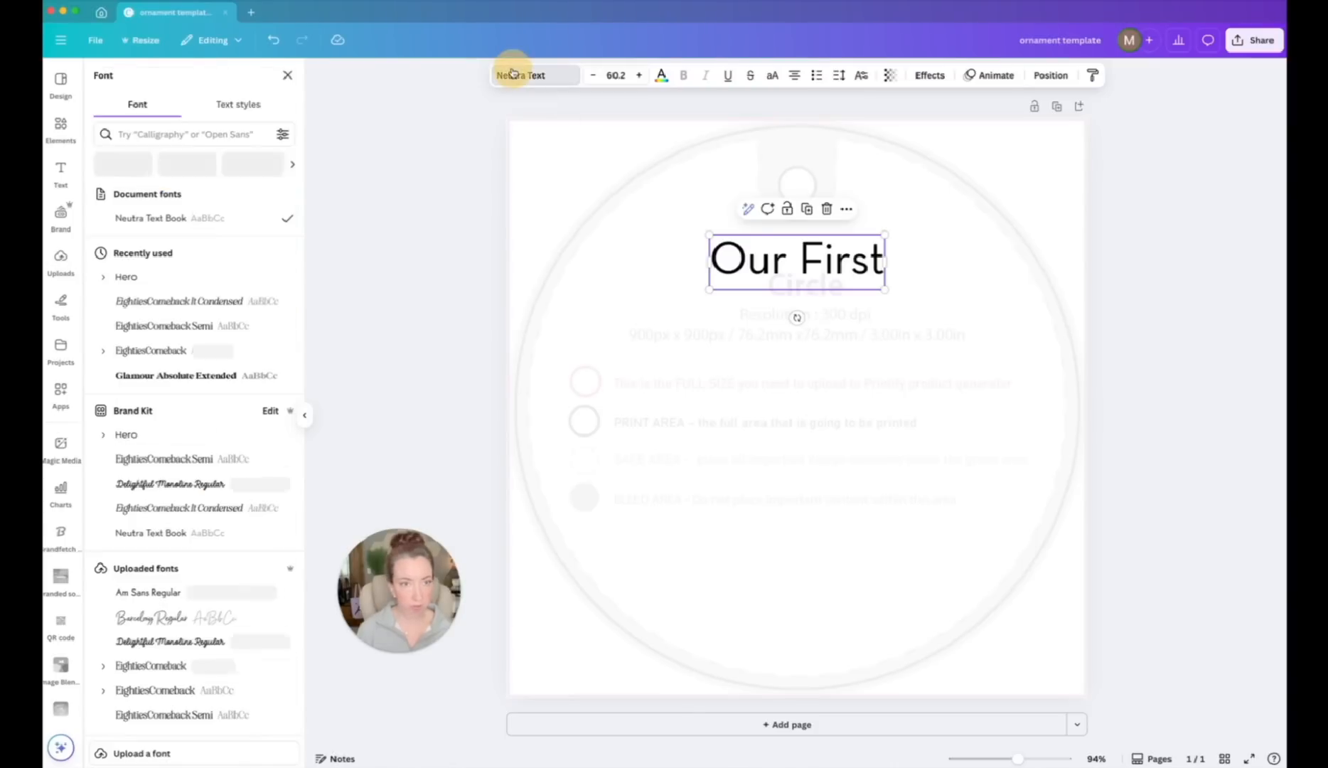
{"action": "scroll", "coordinate": [176, 436], "scroll_direction": "down", "scroll_amount": 1}
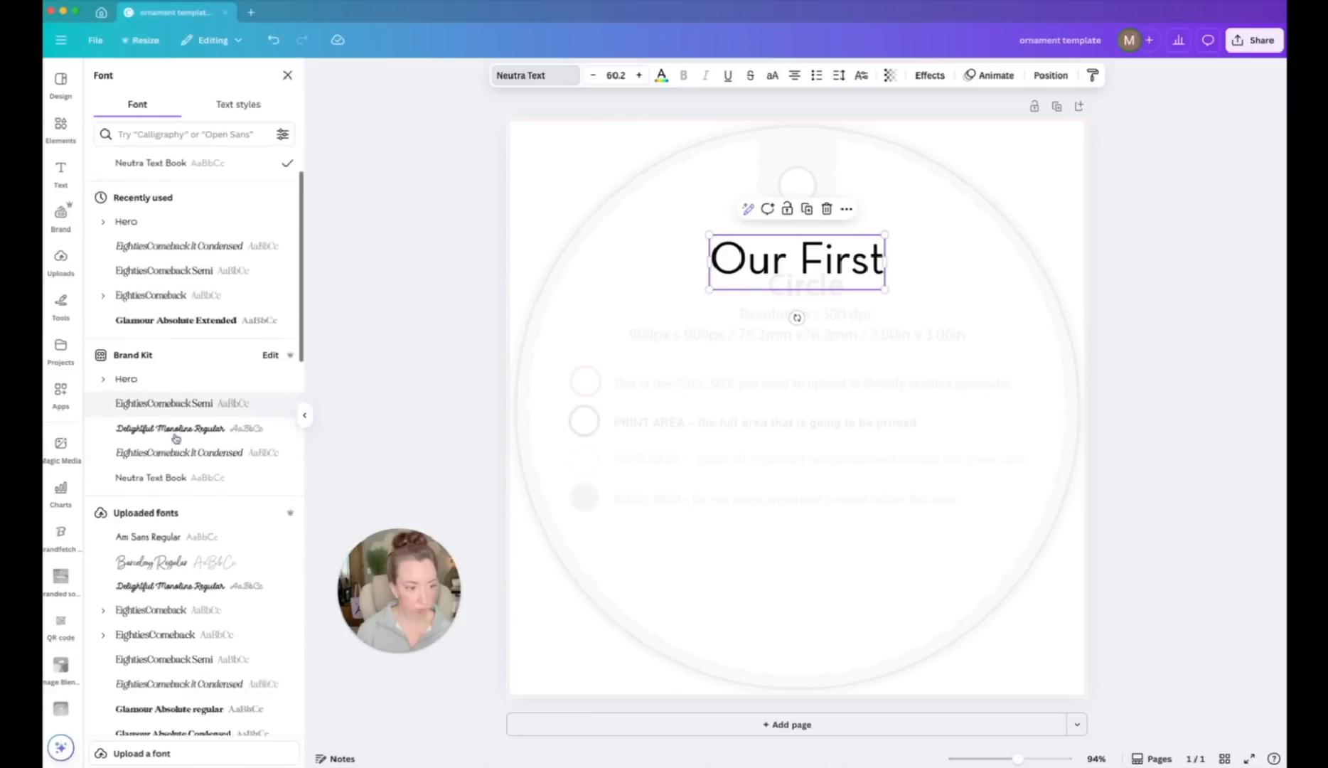
{"action": "scroll", "coordinate": [175, 437], "scroll_direction": "down", "scroll_amount": 8}
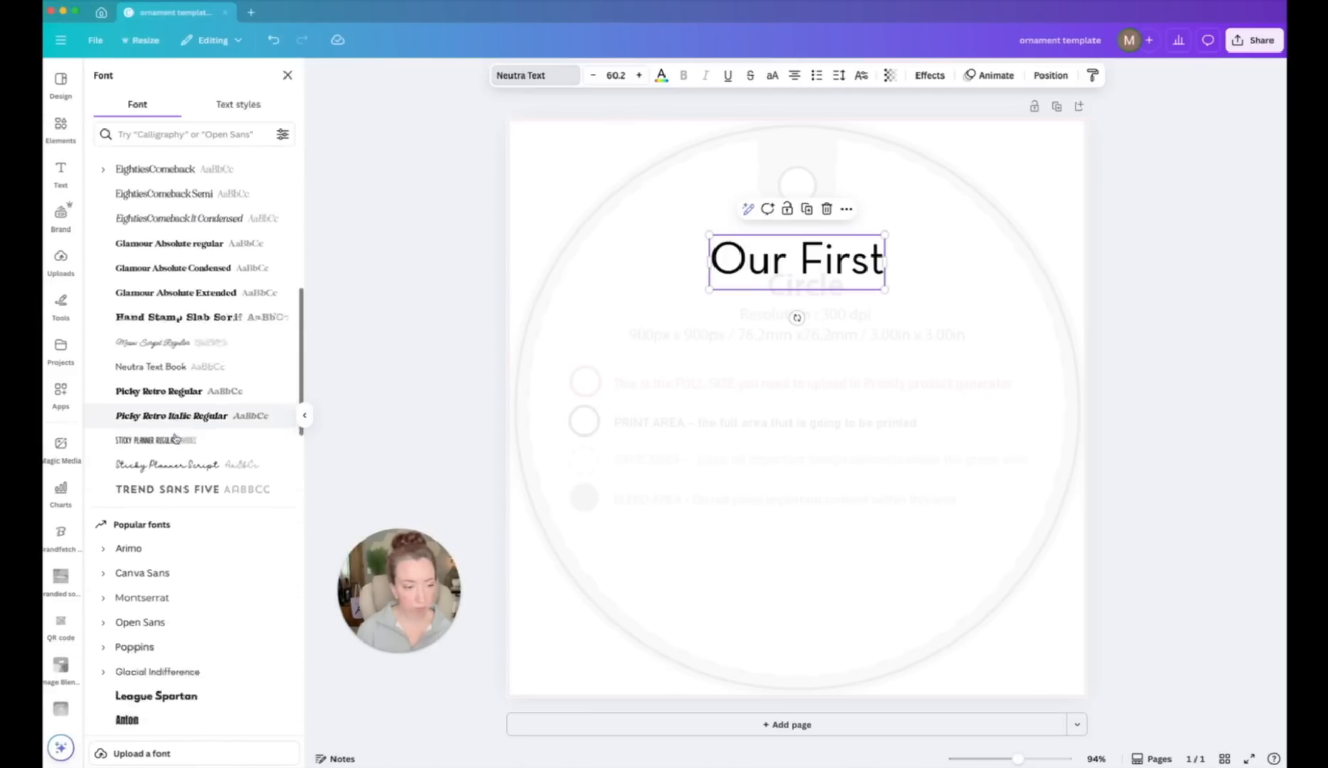
{"action": "scroll", "coordinate": [176, 436], "scroll_direction": "down", "scroll_amount": 3}
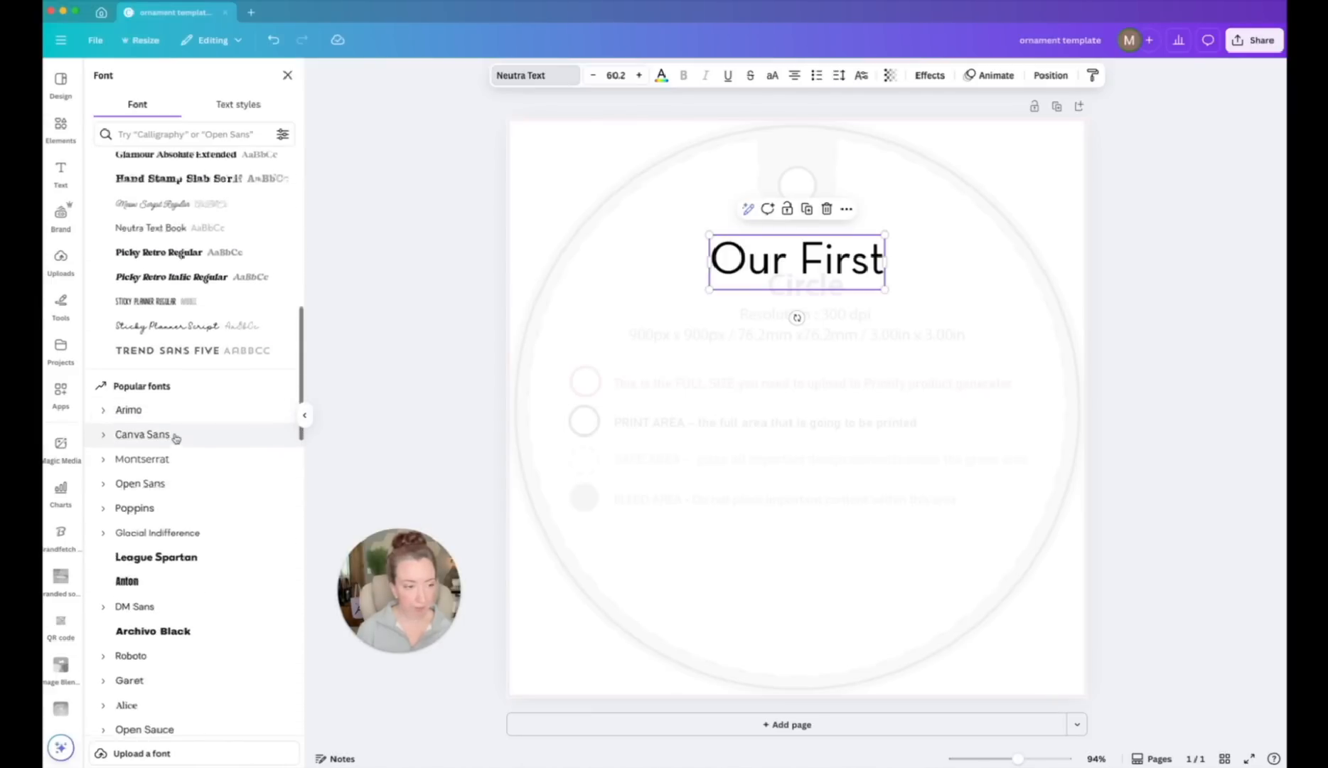
{"action": "left_click", "coordinate": [153, 448]}
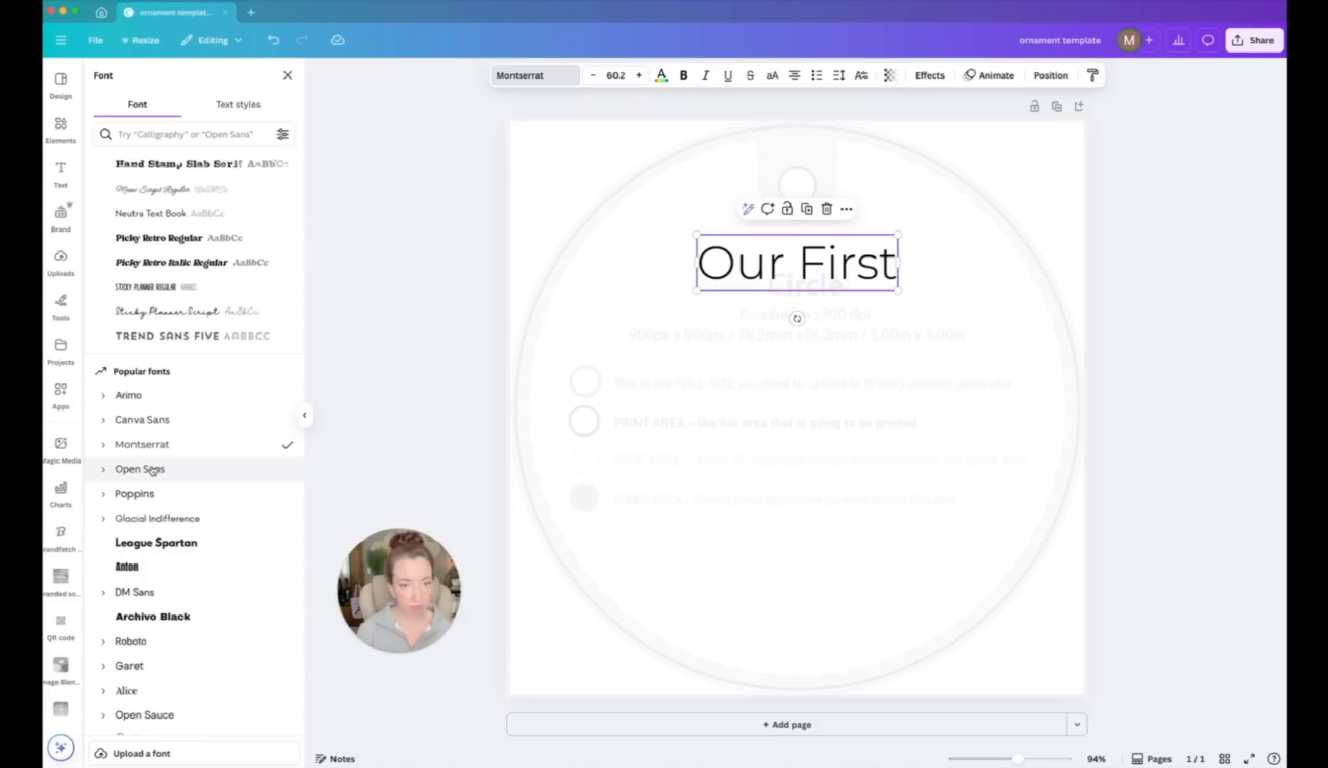
{"action": "left_click", "coordinate": [152, 468]}
{"action": "left_click", "coordinate": [144, 494]}
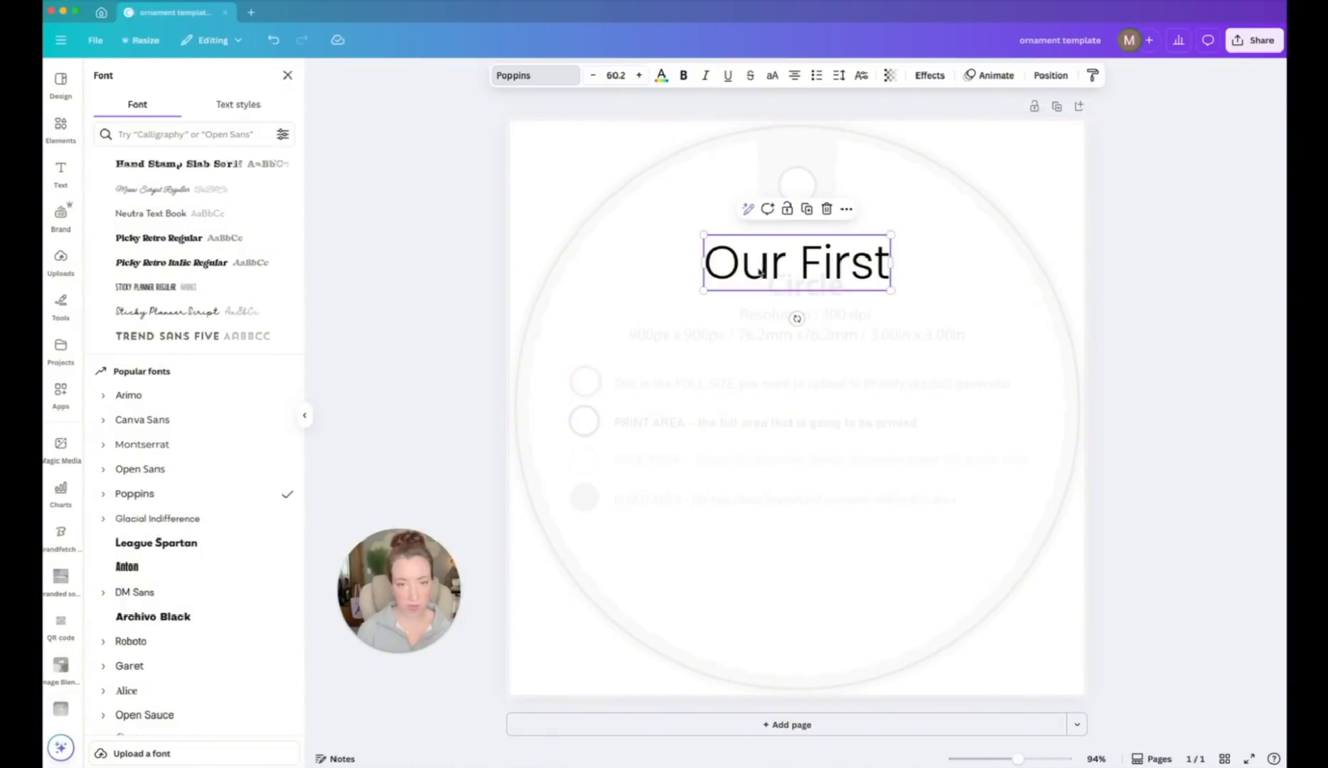
Convert the "Our First" text to uppercase and enlarge it to about size 67, keeping it centred on the ornament.
{"action": "left_click_drag", "start_coordinate": [758, 268], "coordinate": [757, 269]}
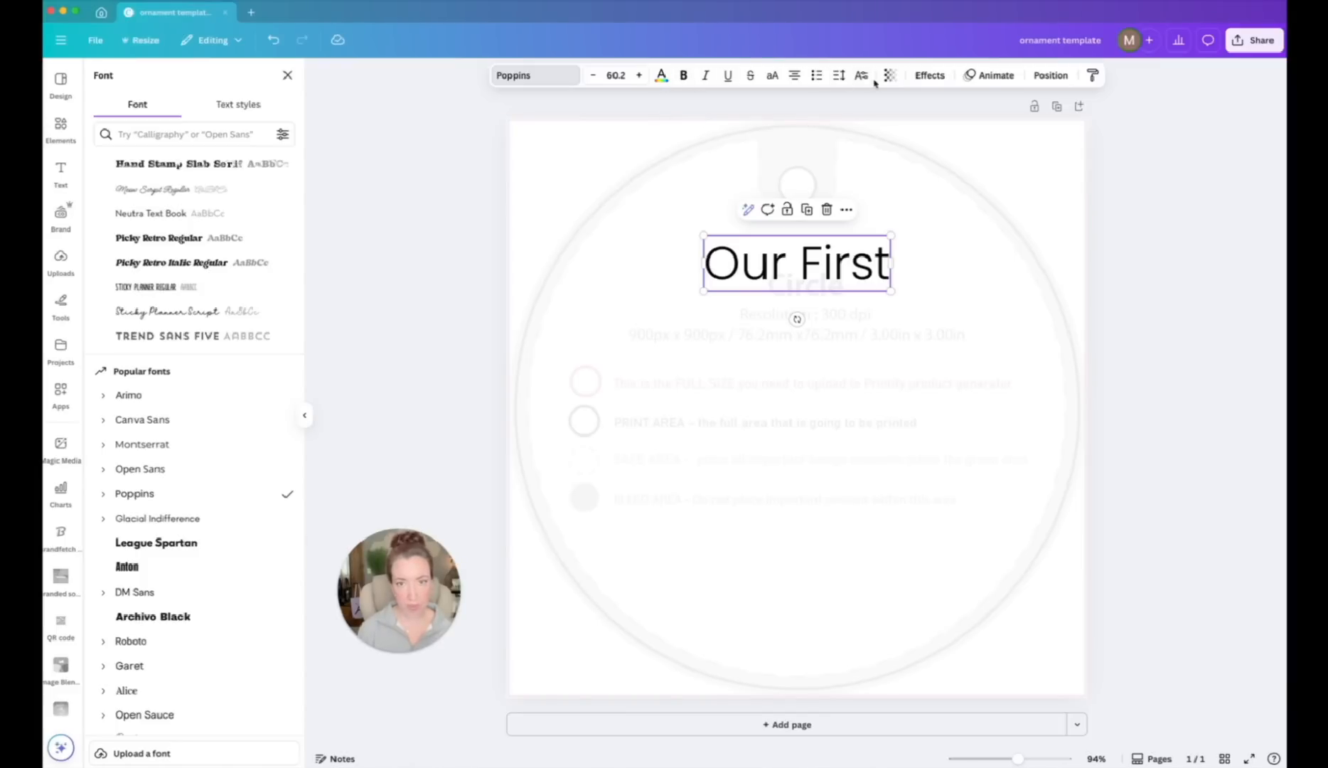
{"action": "left_click", "coordinate": [773, 75]}
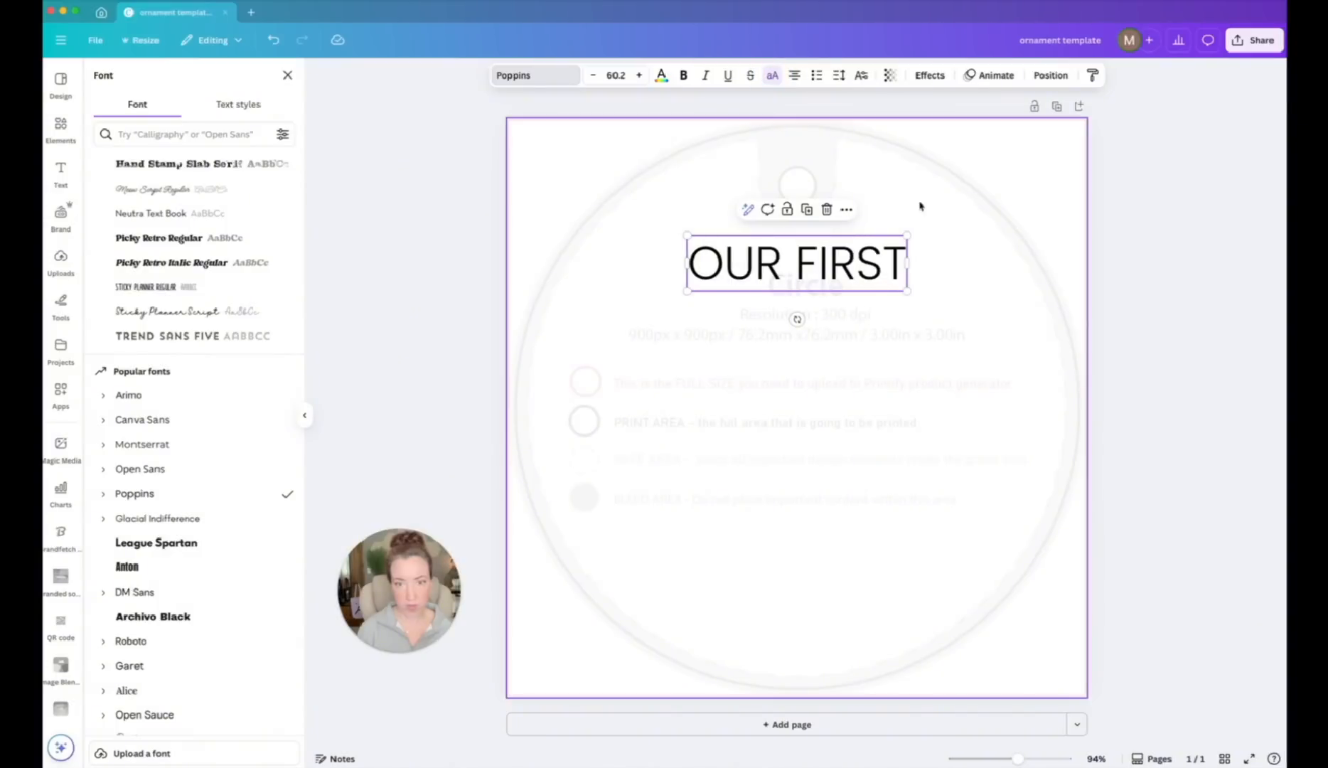
{"action": "mouse_move", "coordinate": [907, 291]}
{"action": "left_mouse_down"}
{"action": "mouse_move", "coordinate": [928, 299]}
{"action": "mouse_move", "coordinate": [884, 287]}
{"action": "left_mouse_up"}
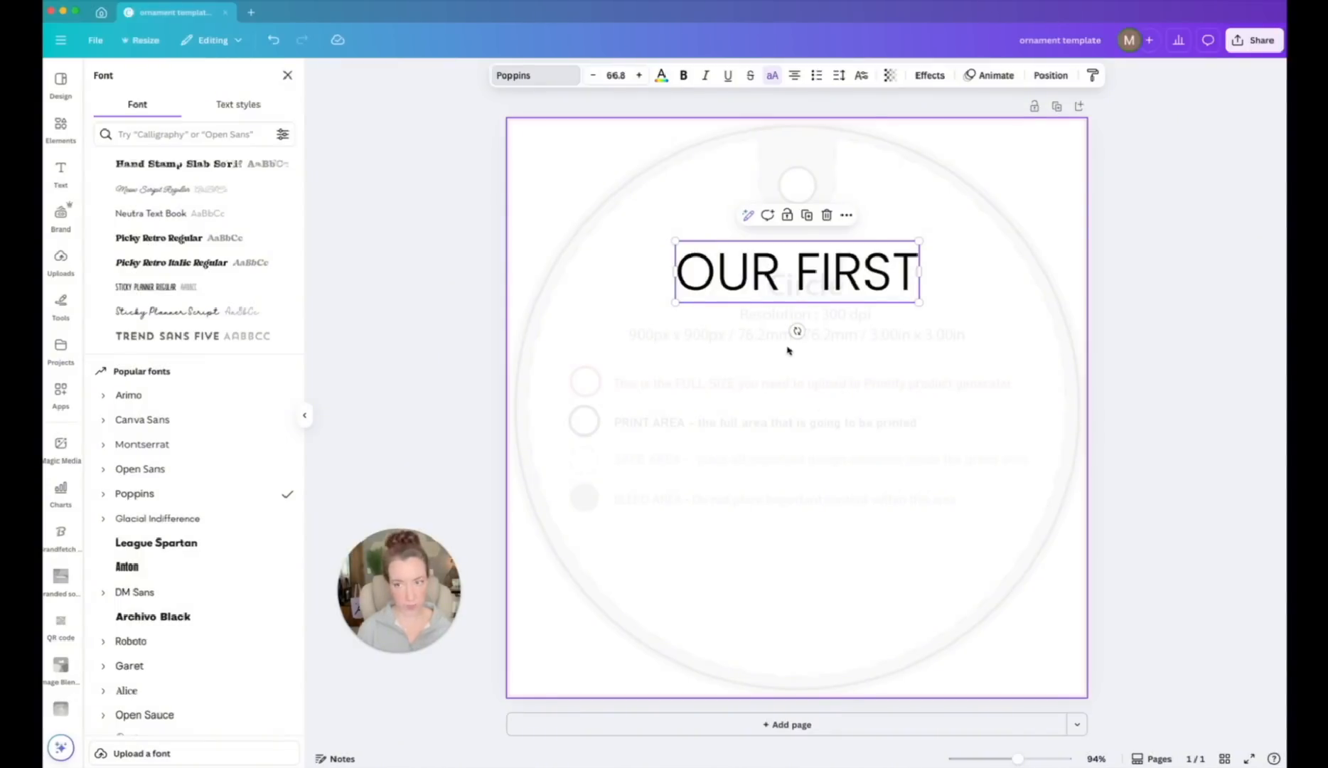
Add a second text box reading "Honkmas" below "OUR FIRST", with the uppercase formatting turned off.
{"action": "left_click", "coordinate": [747, 346]}
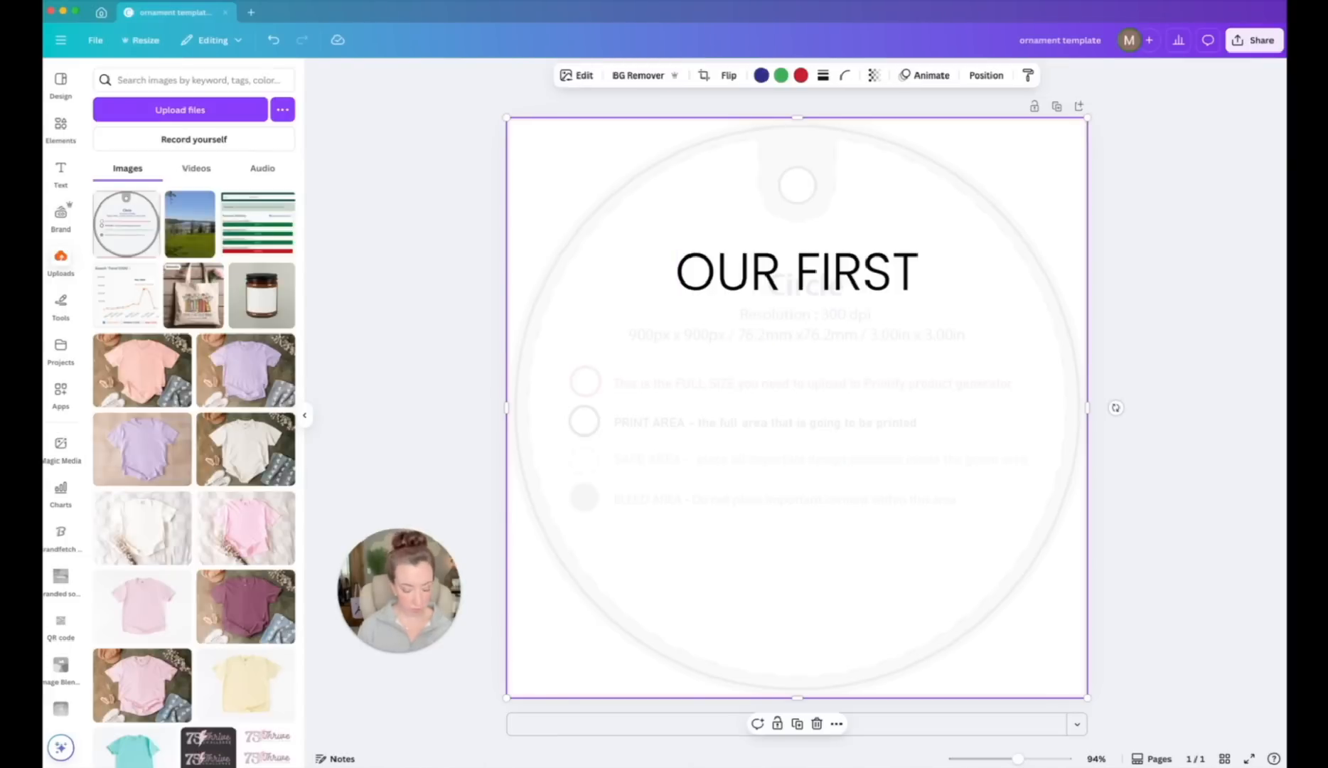
{"action": "type", "text": "tHO"}
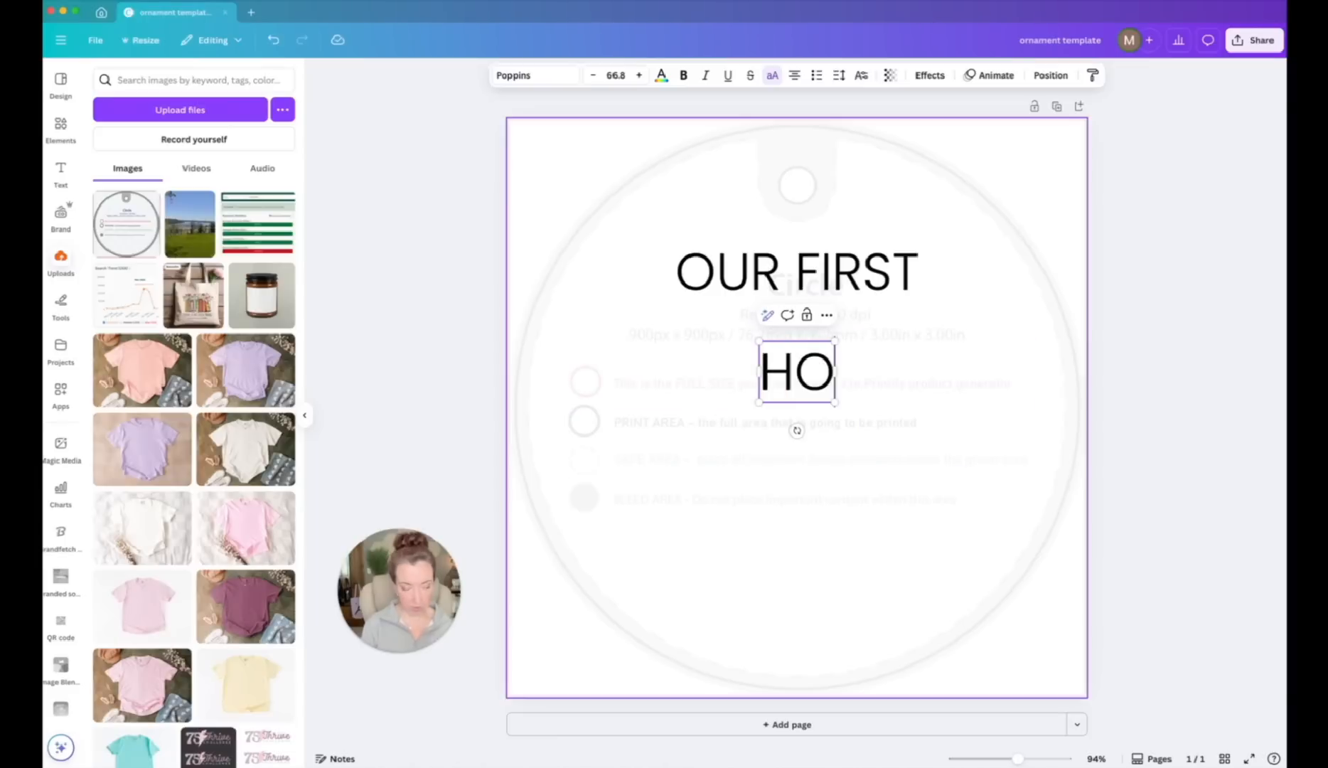
{"action": "type", "text": "NKMAS"}
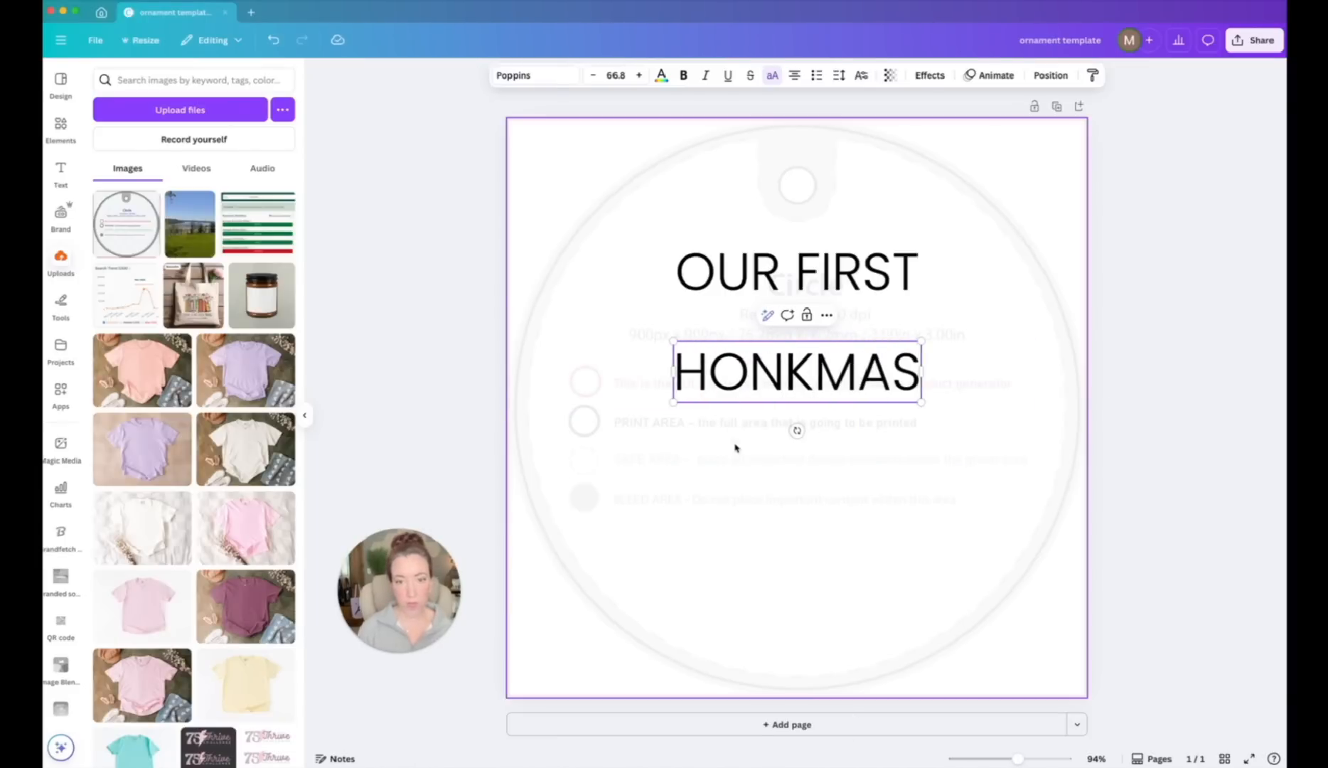
{"action": "key", "text": "Escape"}
{"action": "left_click", "coordinate": [773, 75]}
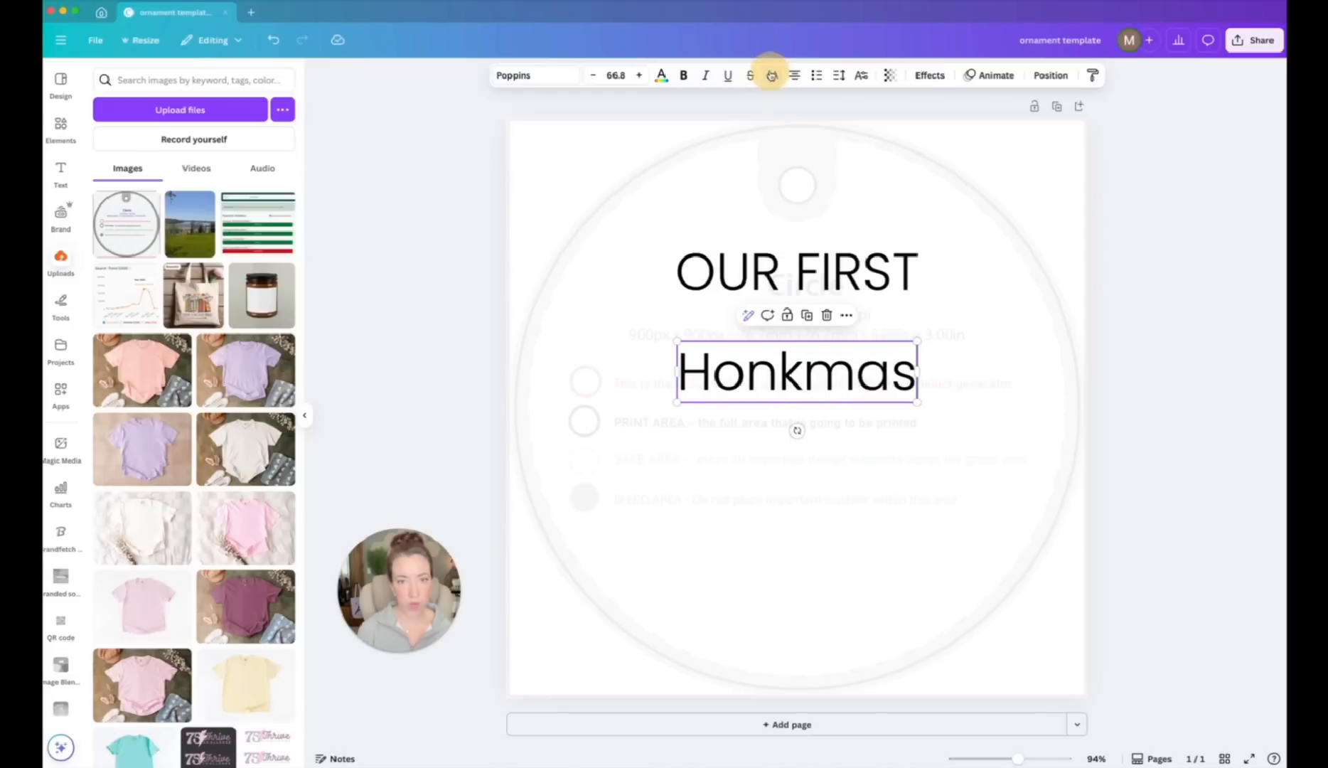
Apply the Beth Ellen font from the Handwriting category to "Honkmas" and move it directly beneath "OUR FIRST".
{"action": "left_click", "coordinate": [525, 75]}
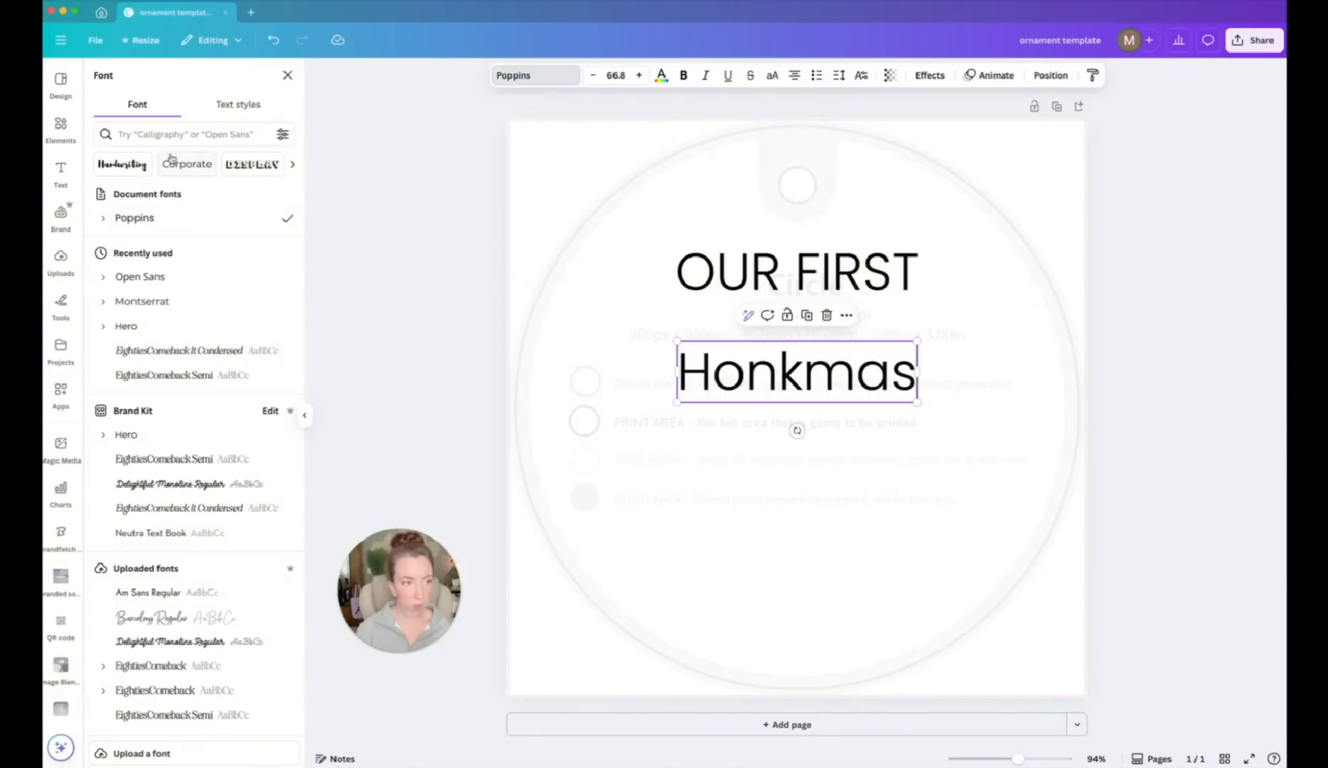
{"action": "left_click", "coordinate": [159, 134]}
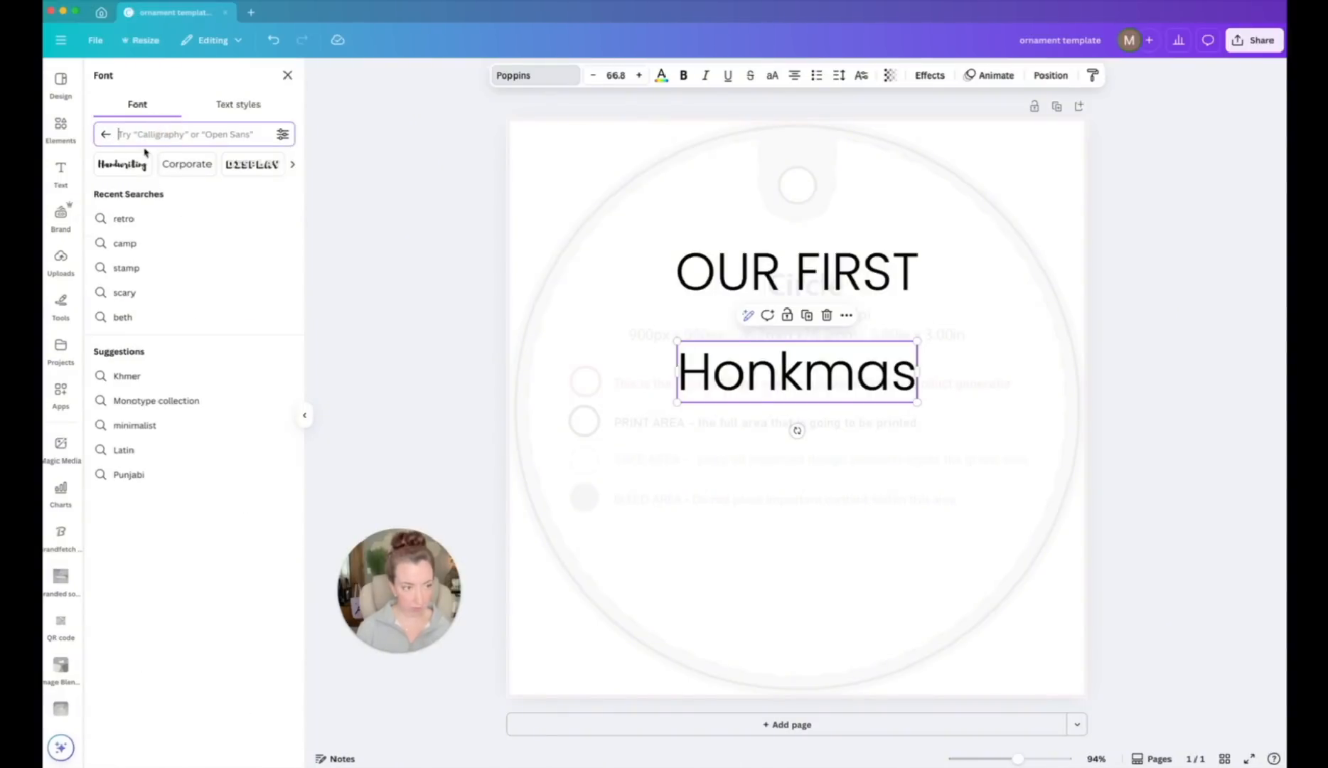
{"action": "left_click", "coordinate": [123, 165]}
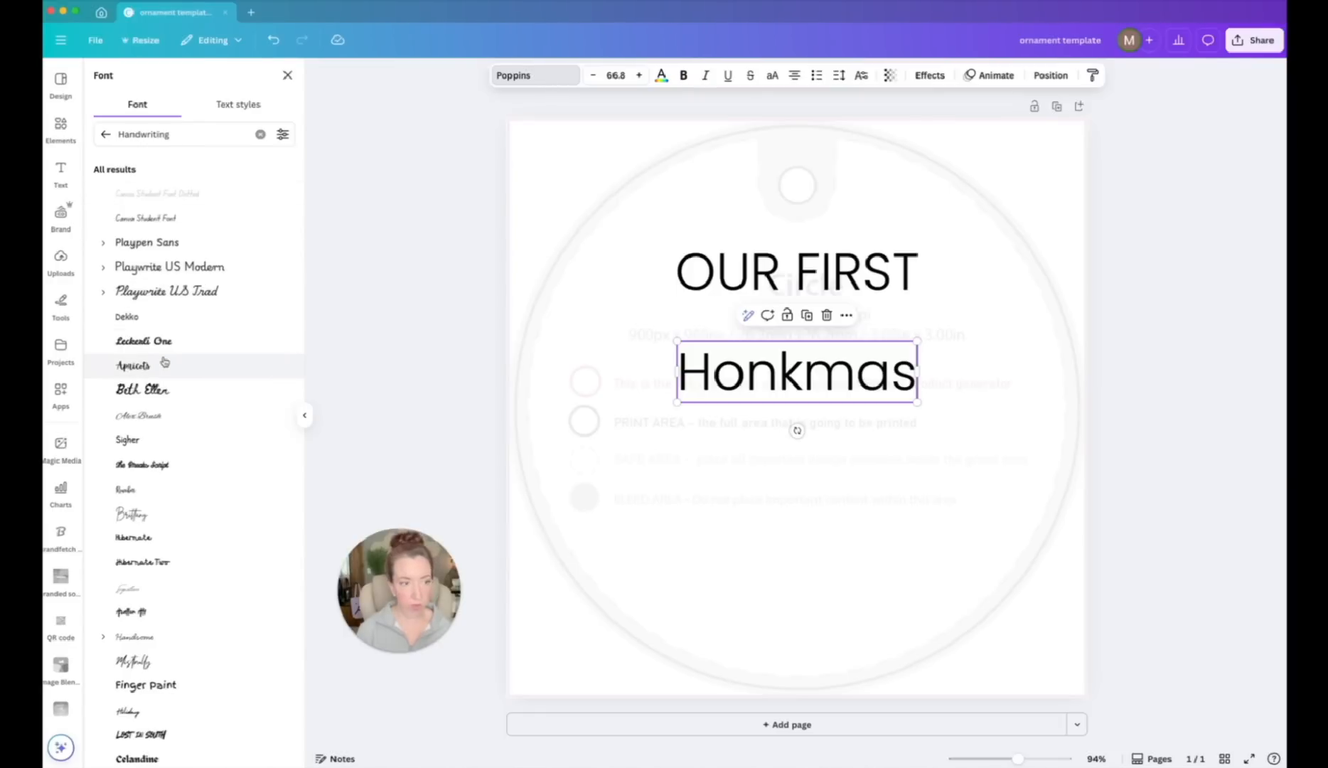
{"action": "left_click", "coordinate": [142, 393]}
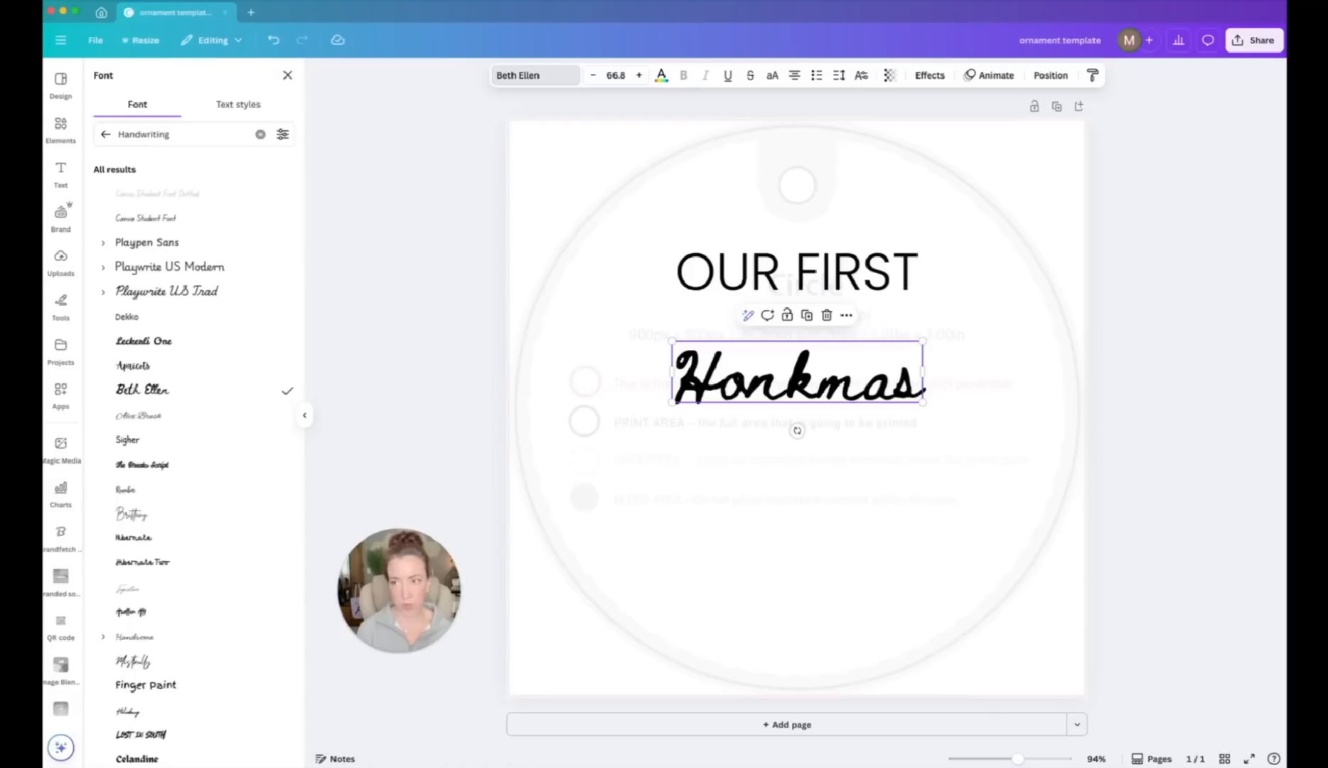
{"action": "left_click_drag", "start_coordinate": [795, 387], "coordinate": [796, 340]}
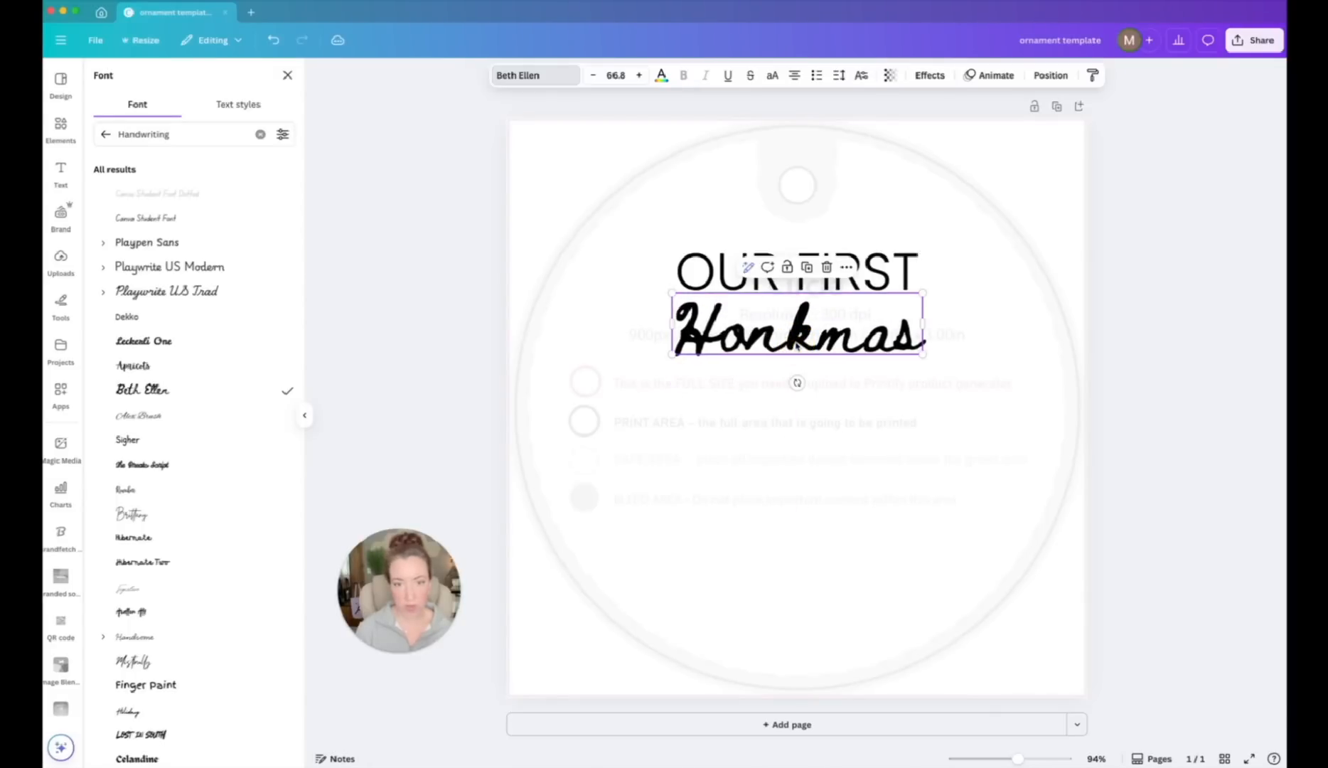
Widen the letter spacing of the "OUR FIRST" text so it stretches wider than "Honkmas".
{"action": "left_click", "coordinate": [958, 238]}
{"action": "left_click", "coordinate": [877, 261]}
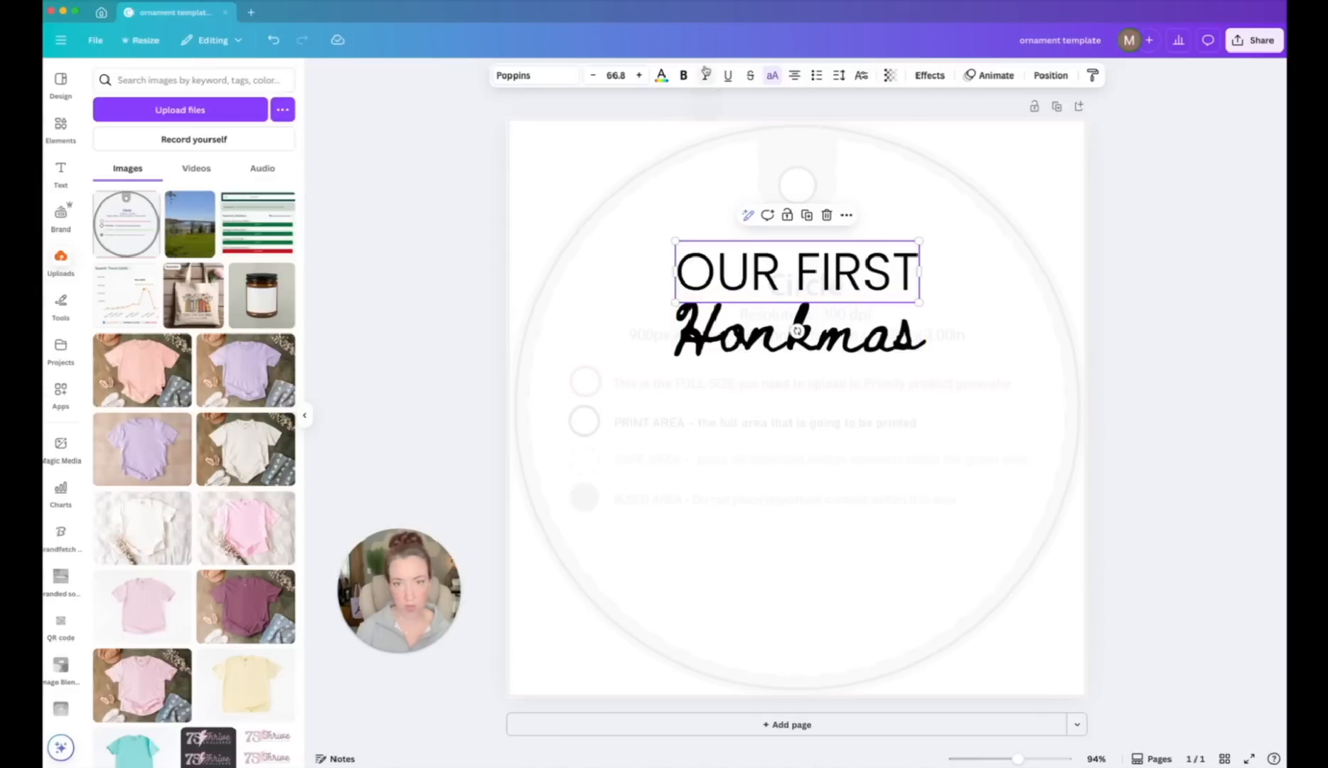
{"action": "left_click", "coordinate": [839, 75]}
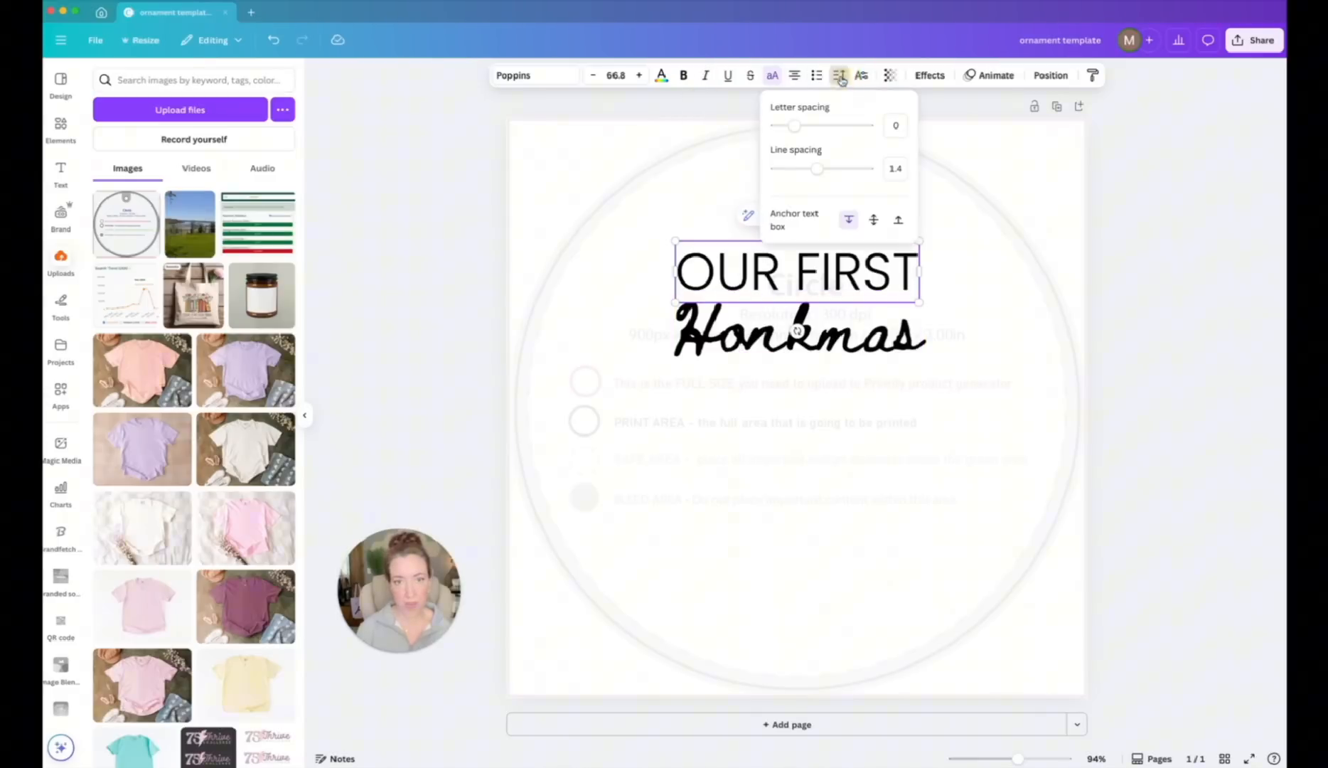
{"action": "left_click", "coordinate": [796, 125]}
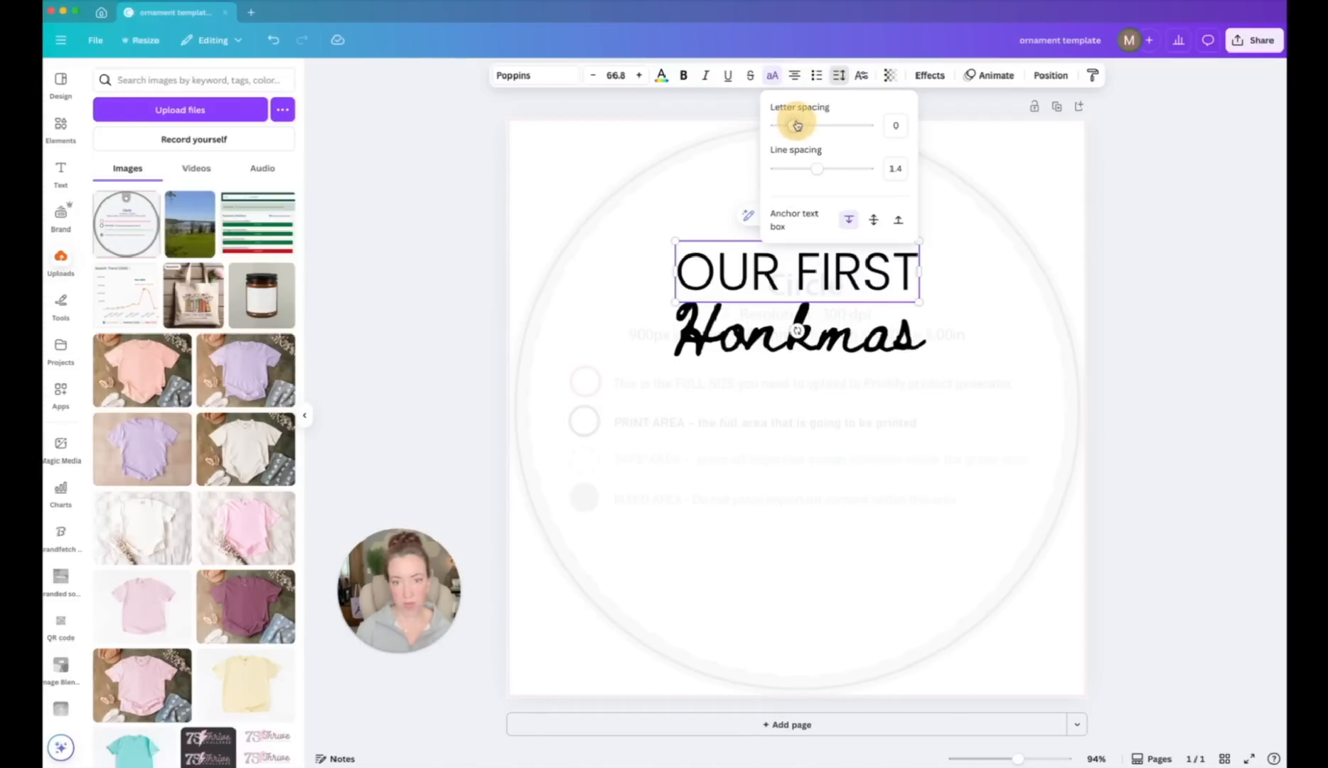
{"action": "left_click_drag", "start_coordinate": [795, 125], "coordinate": [811, 125]}
Shrink the "Honkmas" text to size 60 and centre it beneath "OUR FIRST".
{"action": "left_click", "coordinate": [881, 340]}
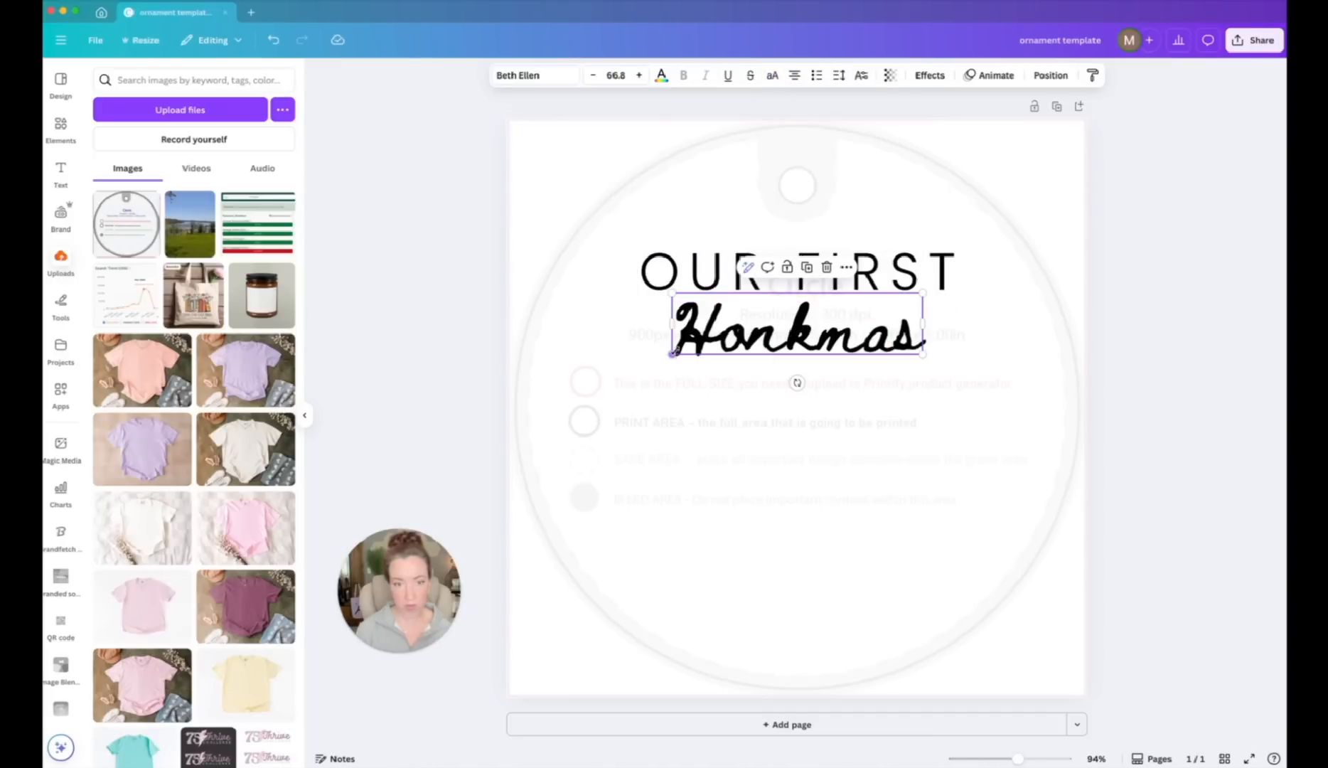
{"action": "left_click_drag", "start_coordinate": [672, 353], "coordinate": [699, 345]}
{"action": "left_click_drag", "start_coordinate": [712, 333], "coordinate": [699, 343]}
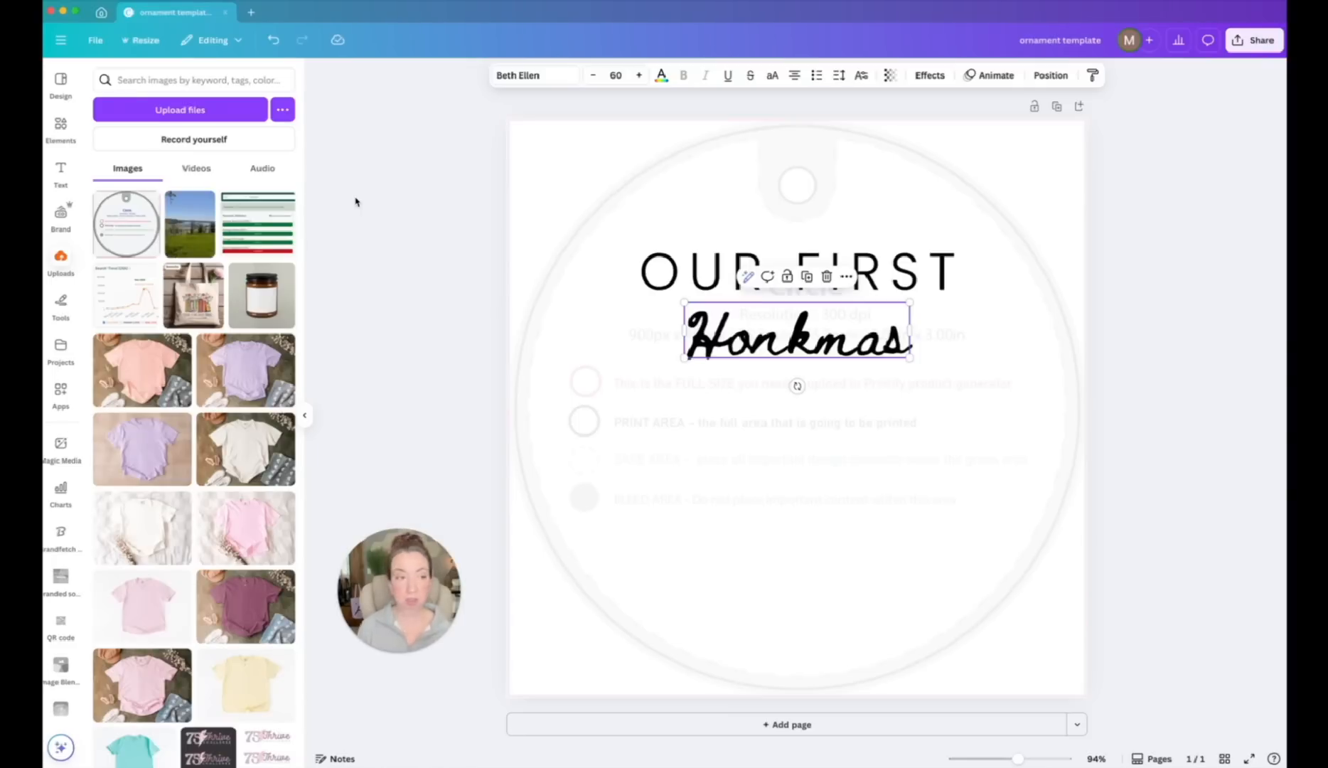
Search the elements library for "wedding goose" and show all matching graphics.
{"action": "left_click", "coordinate": [60, 128]}
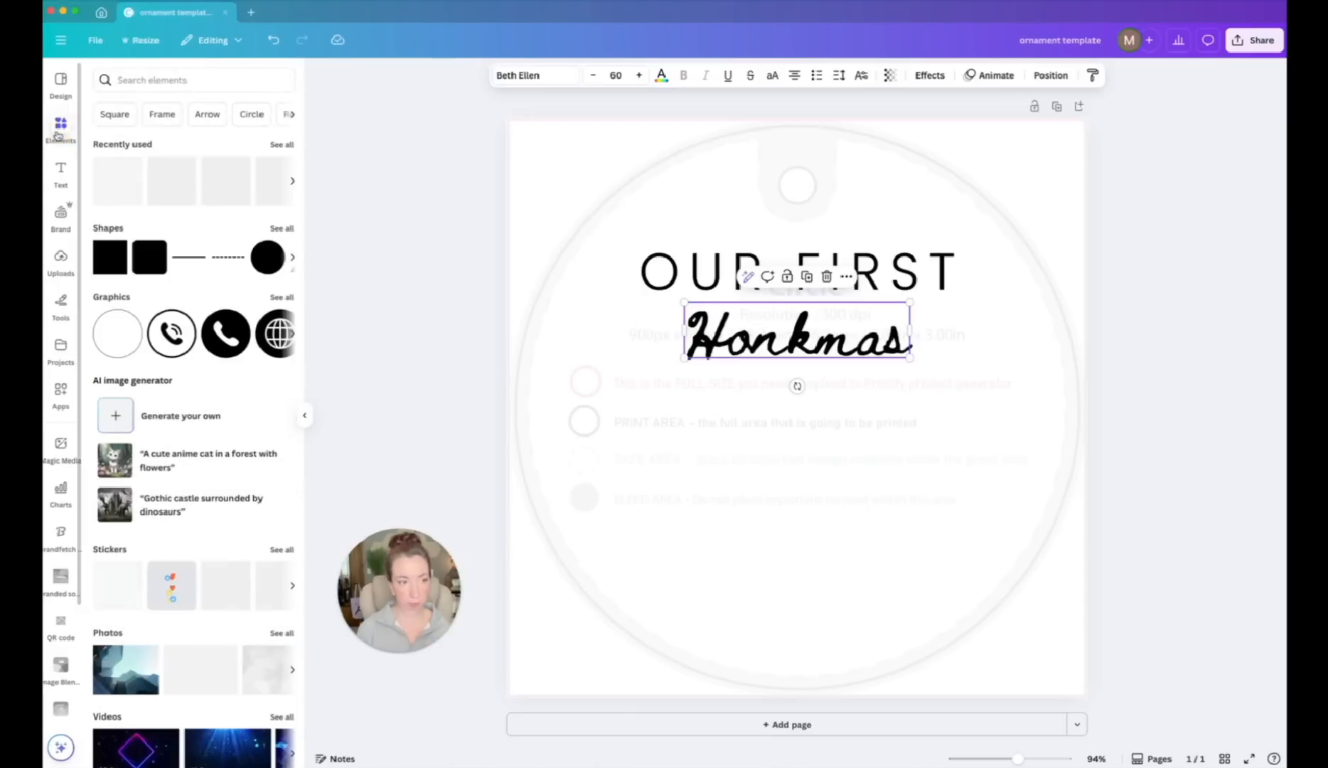
{"action": "left_click", "coordinate": [149, 80]}
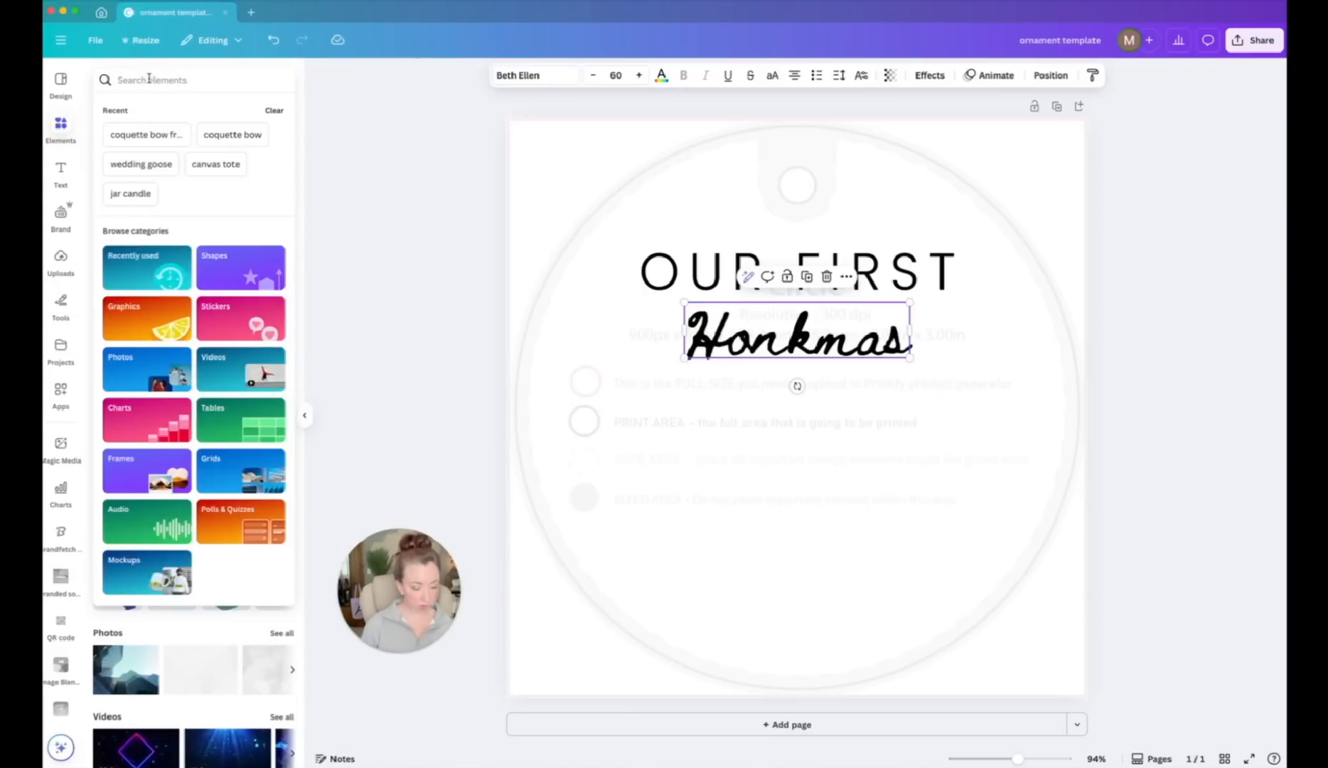
{"action": "type", "text": "wedd"}
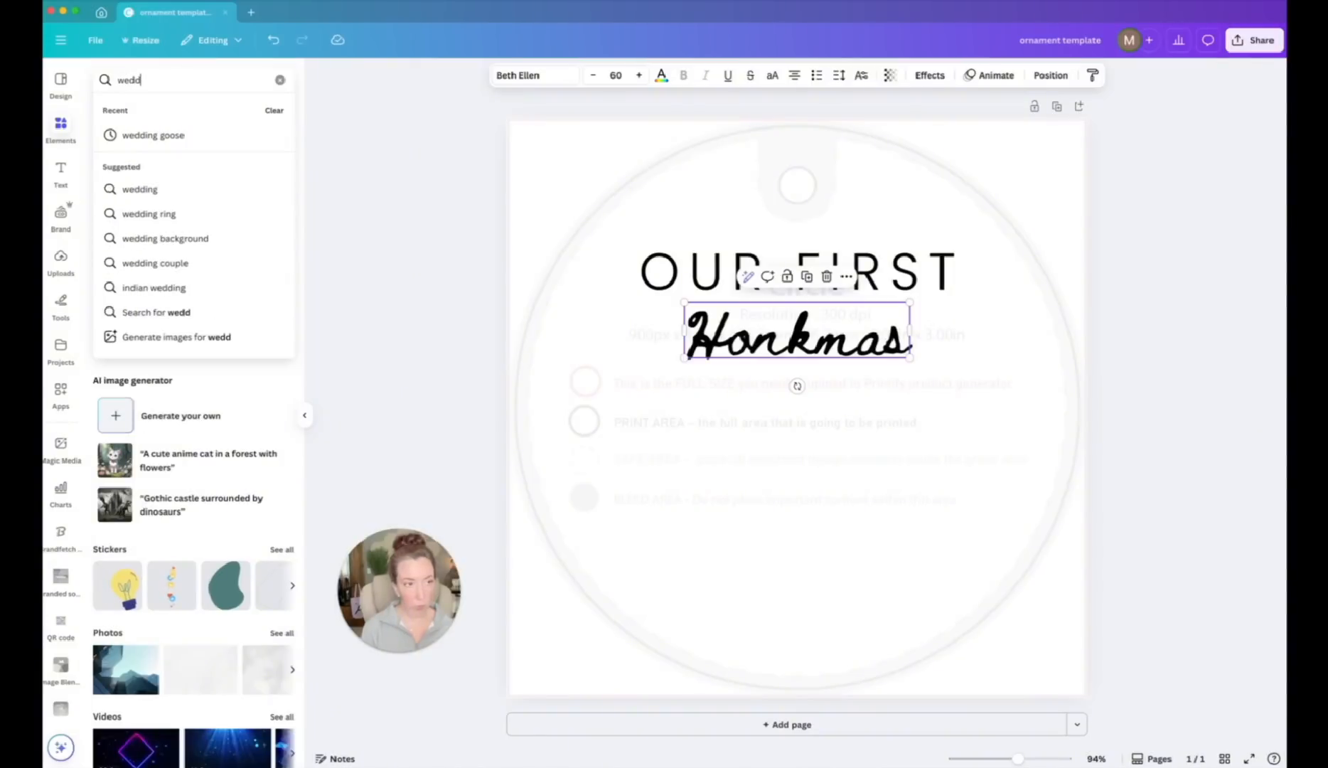
{"action": "type", "text": "ing goose"}
{"action": "key", "text": "Return"}
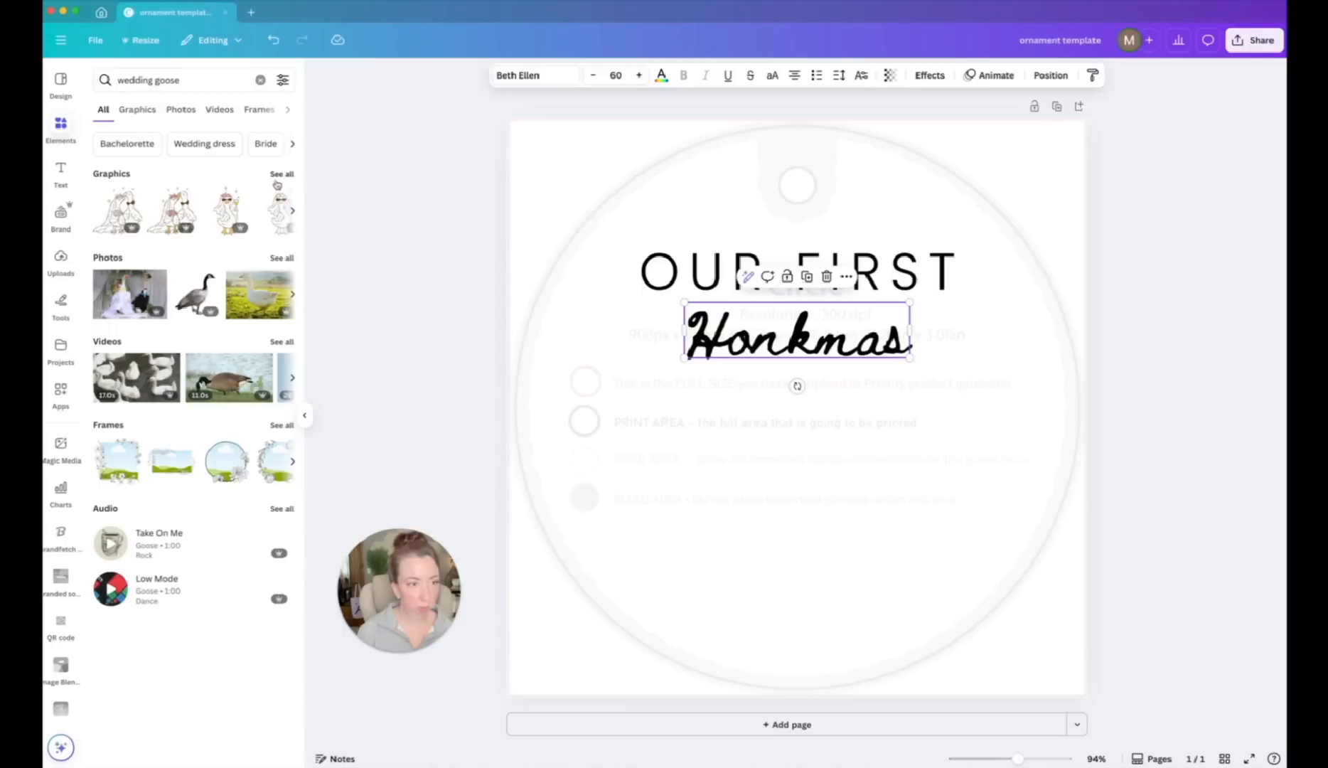
{"action": "left_click", "coordinate": [280, 174]}
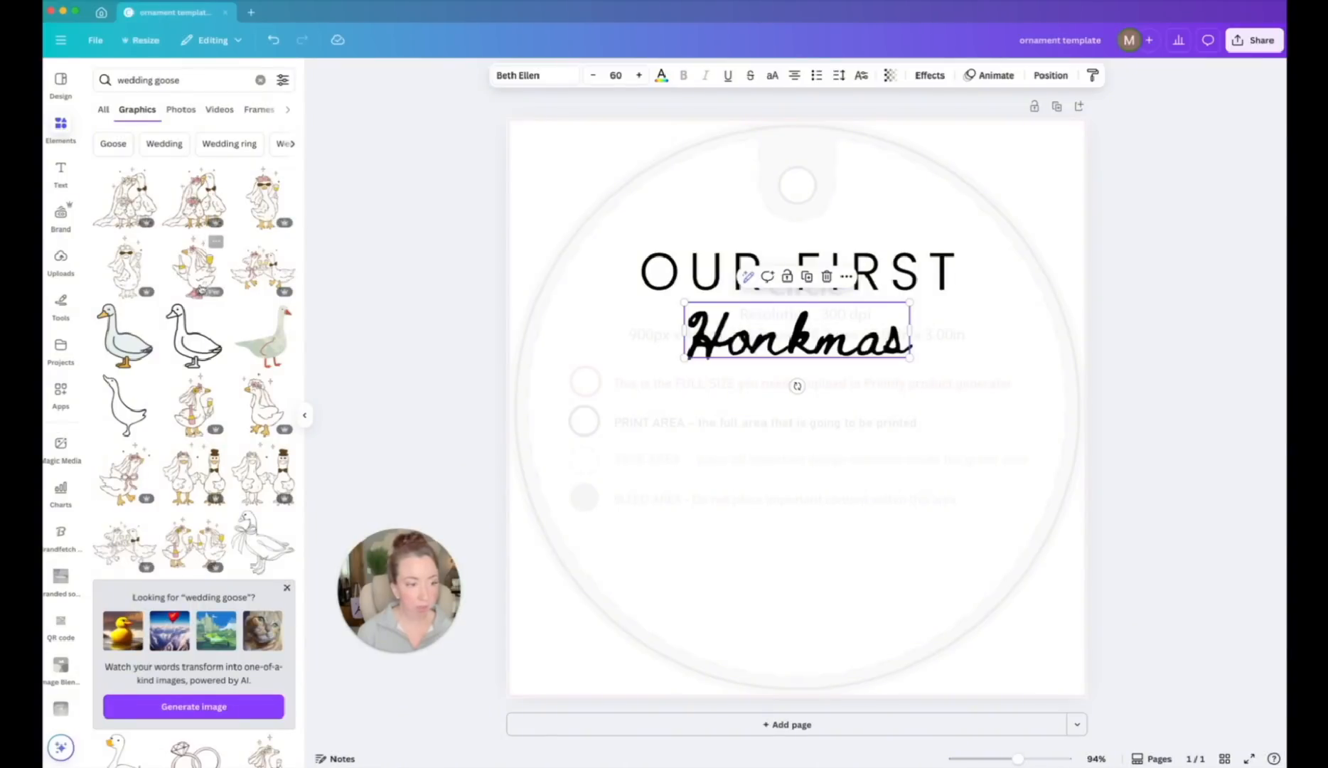
Add the veiled goose with the pink bow, shrink it and place it beneath the left half of "Honkmas".
{"action": "scroll", "coordinate": [206, 292], "scroll_direction": "down", "scroll_amount": 1}
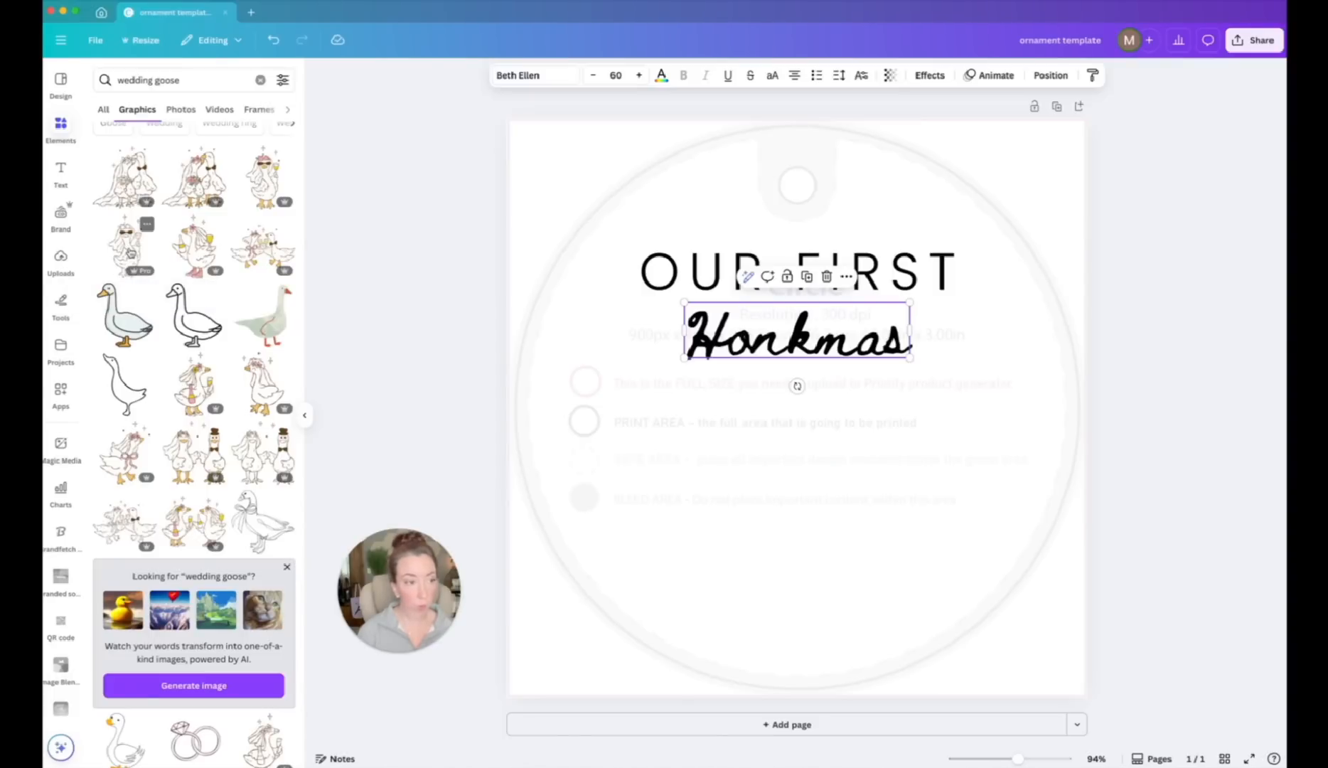
{"action": "scroll", "coordinate": [156, 253], "scroll_direction": "down", "scroll_amount": 3}
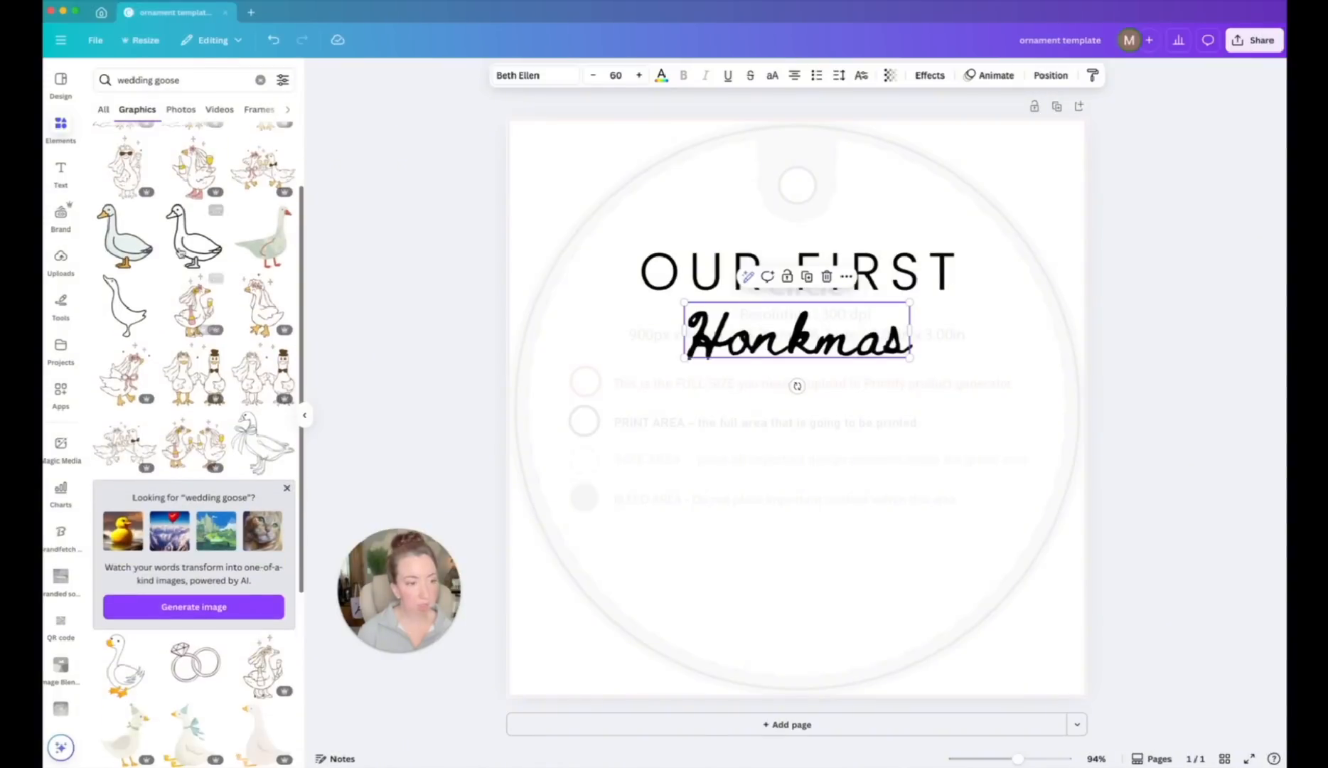
{"action": "scroll", "coordinate": [181, 253], "scroll_direction": "down", "scroll_amount": 2}
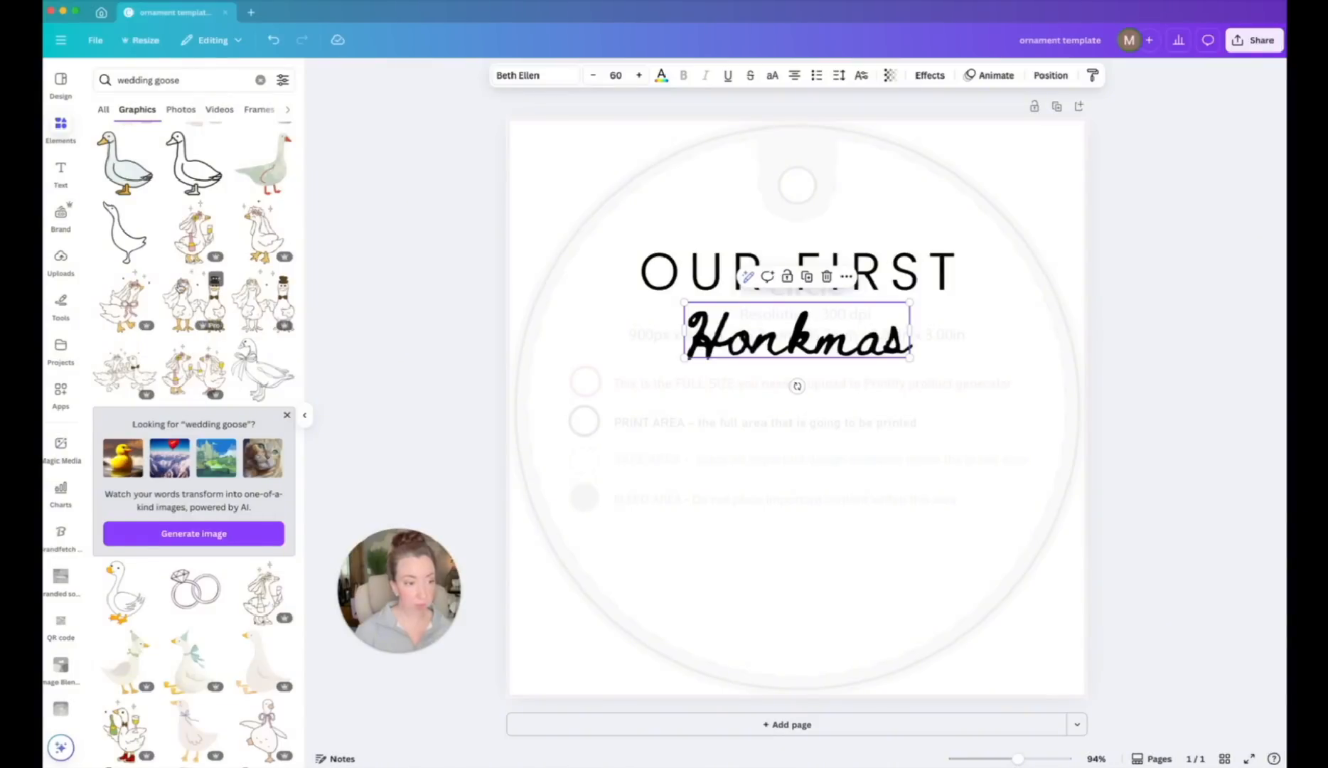
{"action": "scroll", "coordinate": [206, 236], "scroll_direction": "down", "scroll_amount": 2}
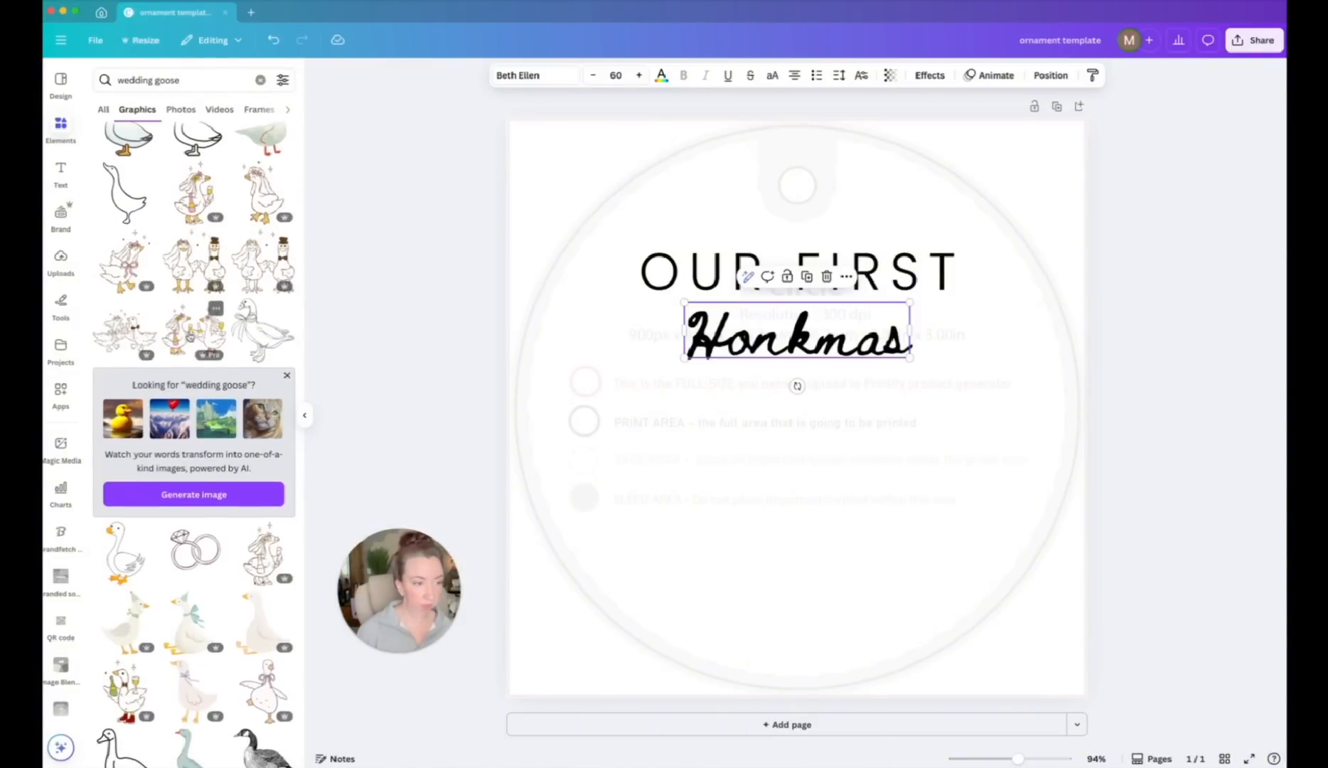
{"action": "scroll", "coordinate": [191, 336], "scroll_direction": "down", "scroll_amount": 3}
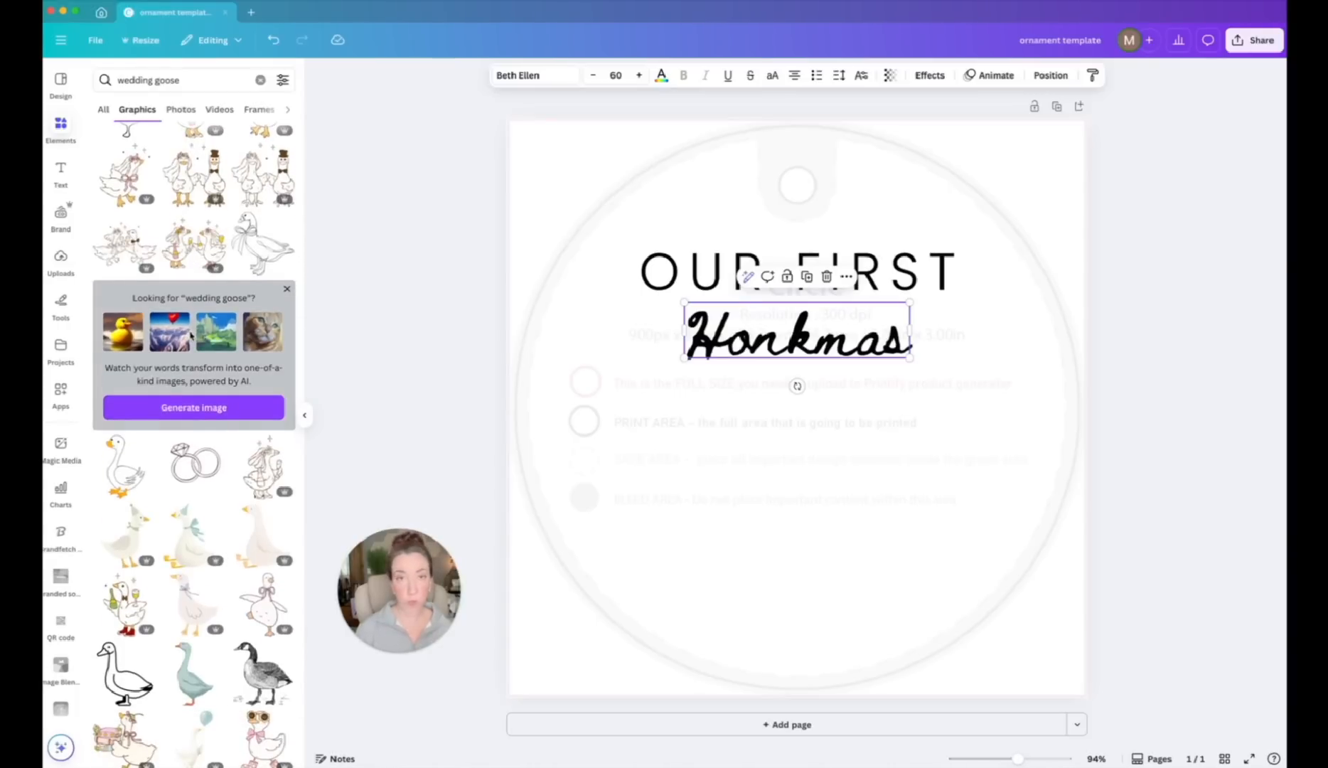
{"action": "scroll", "coordinate": [191, 336], "scroll_direction": "up", "scroll_amount": 6}
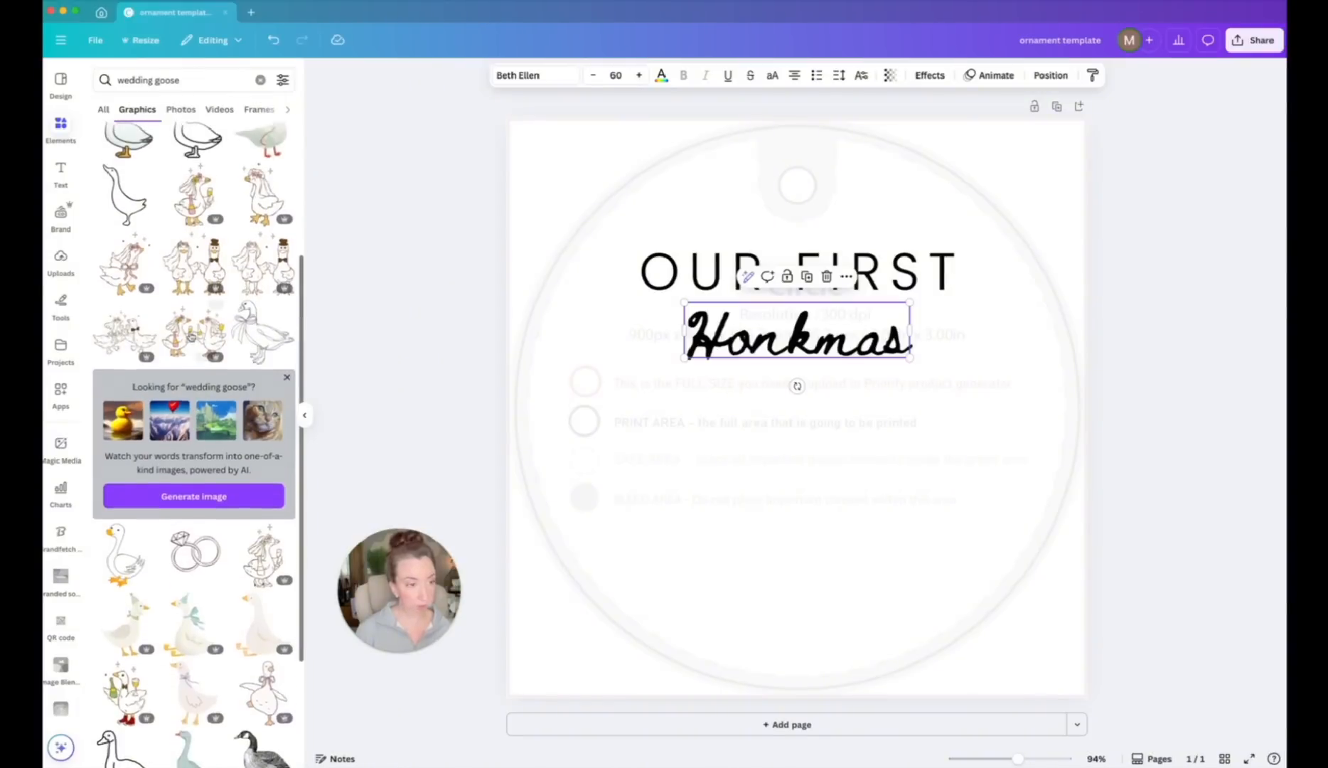
{"action": "scroll", "coordinate": [192, 337], "scroll_direction": "up", "scroll_amount": 3}
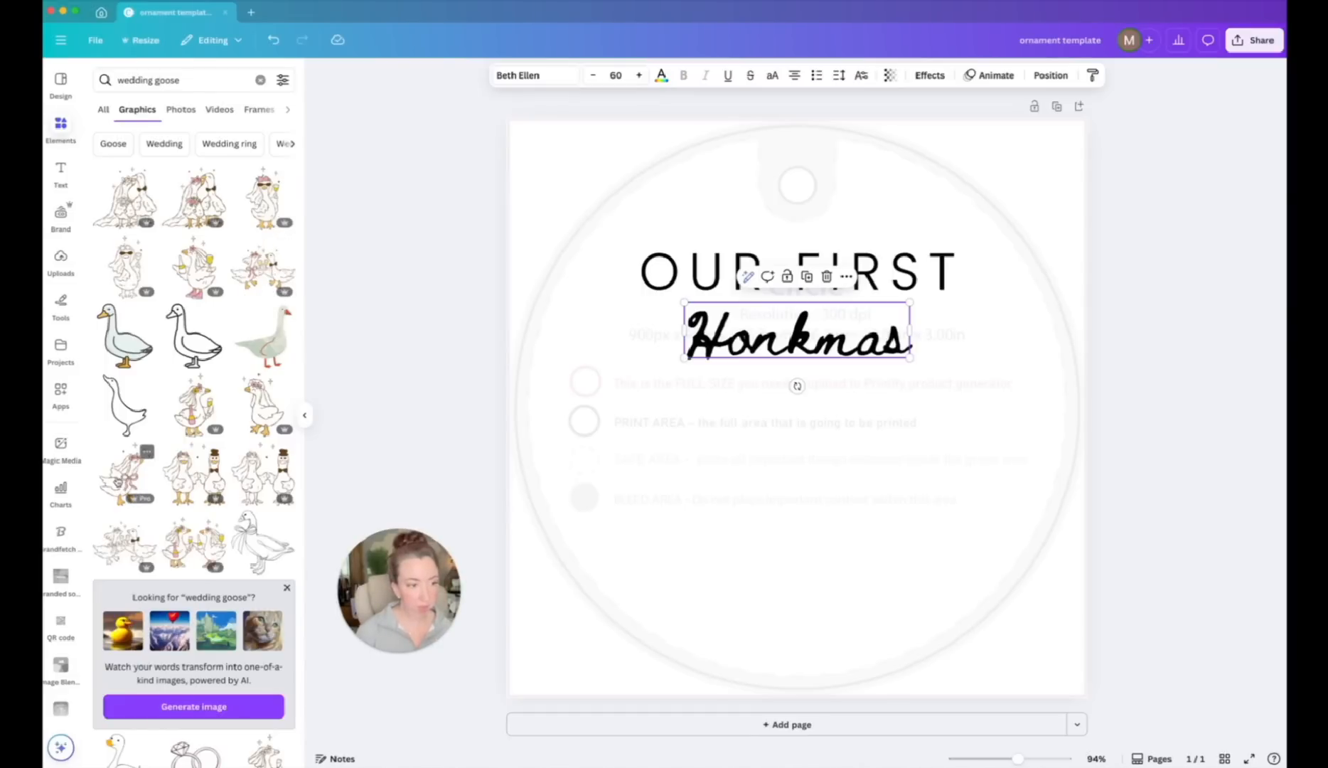
{"action": "left_click", "coordinate": [120, 480]}
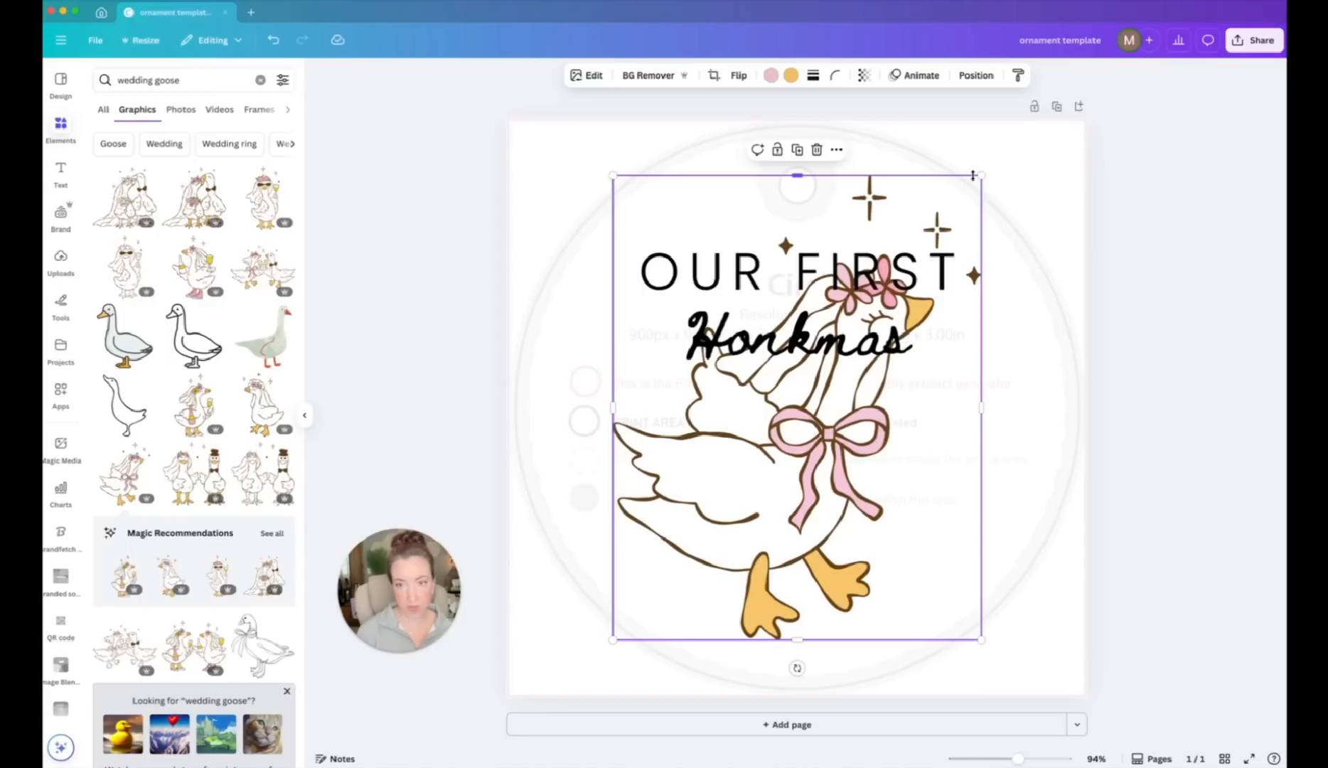
{"action": "left_click_drag", "start_coordinate": [974, 175], "coordinate": [762, 451]}
{"action": "left_click_drag", "start_coordinate": [691, 555], "coordinate": [731, 431]}
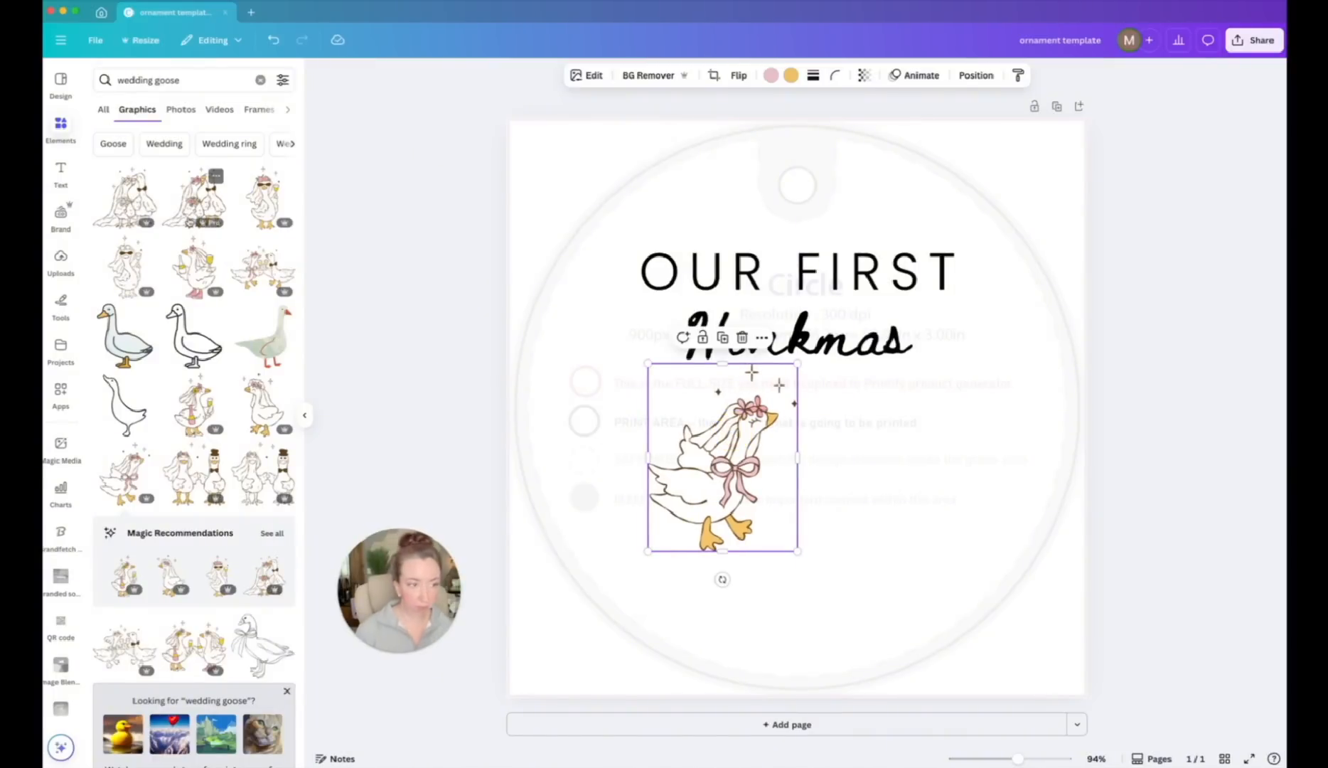
Leave the Magic Eraser and align the champagne goose beside the bride goose, with their bases level.
{"action": "scroll", "coordinate": [193, 265], "scroll_direction": "down", "scroll_amount": 1}
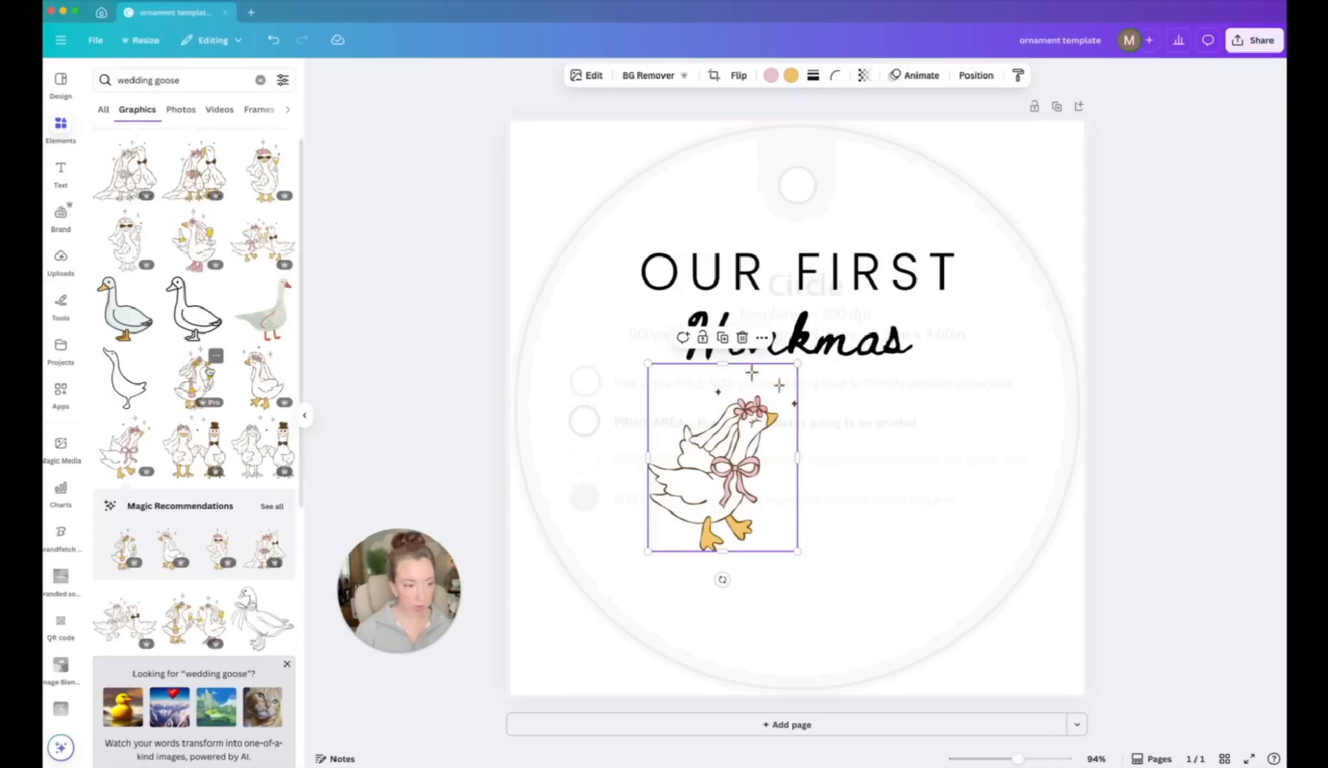
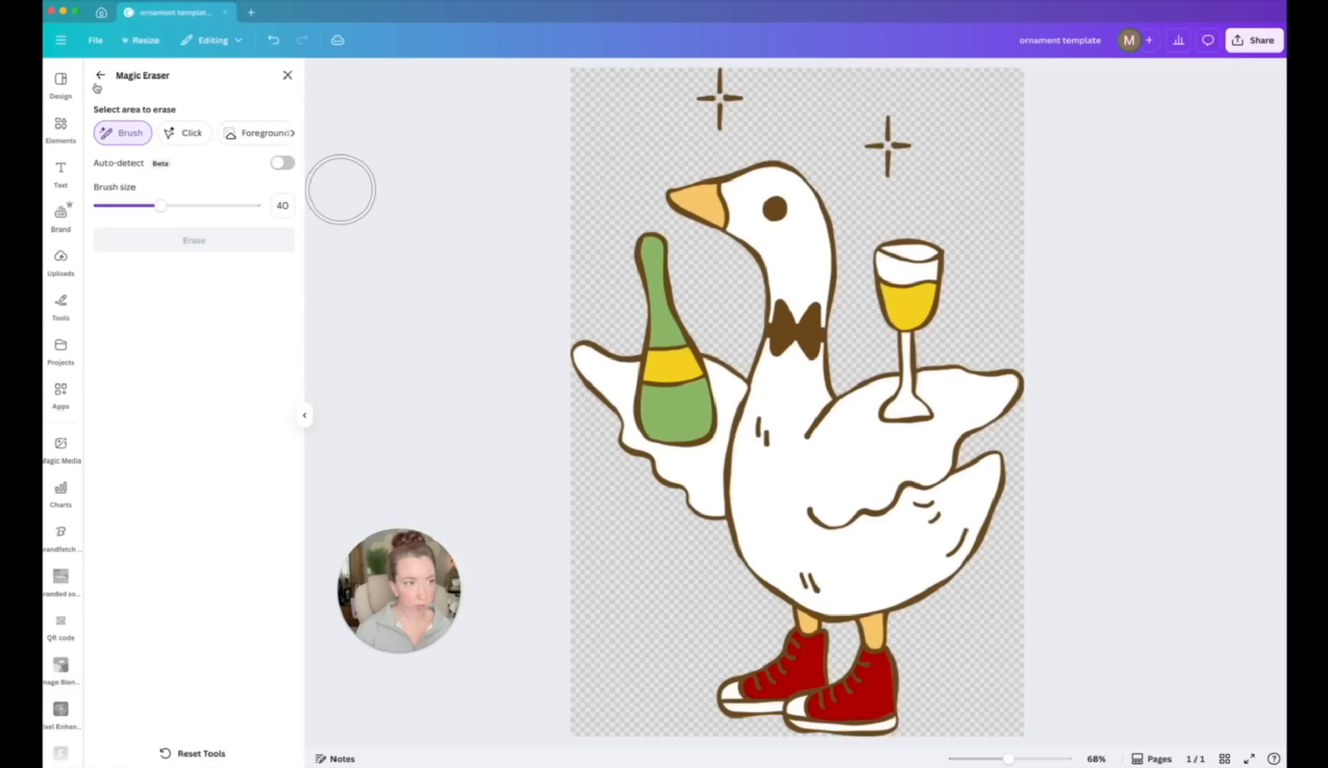
{"action": "left_click", "coordinate": [100, 75]}
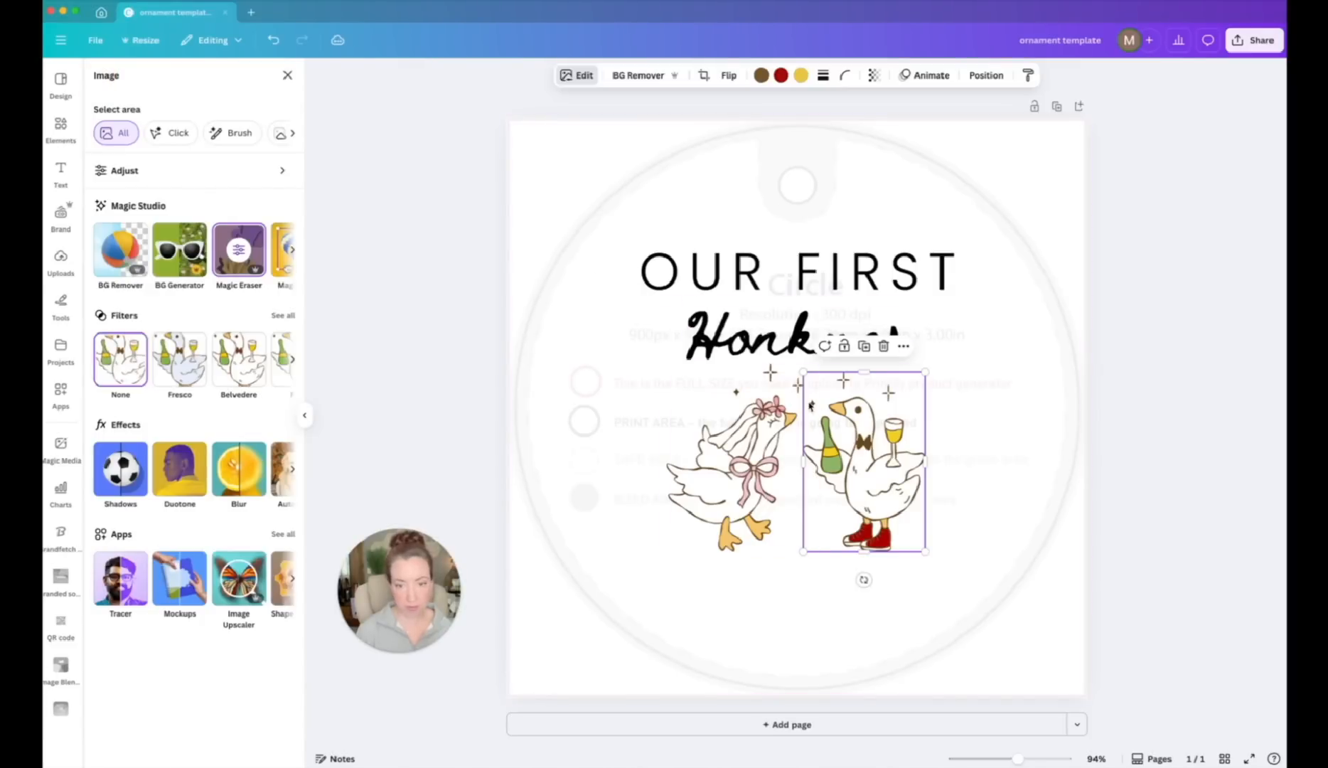
{"action": "left_click_drag", "start_coordinate": [858, 437], "coordinate": [854, 437]}
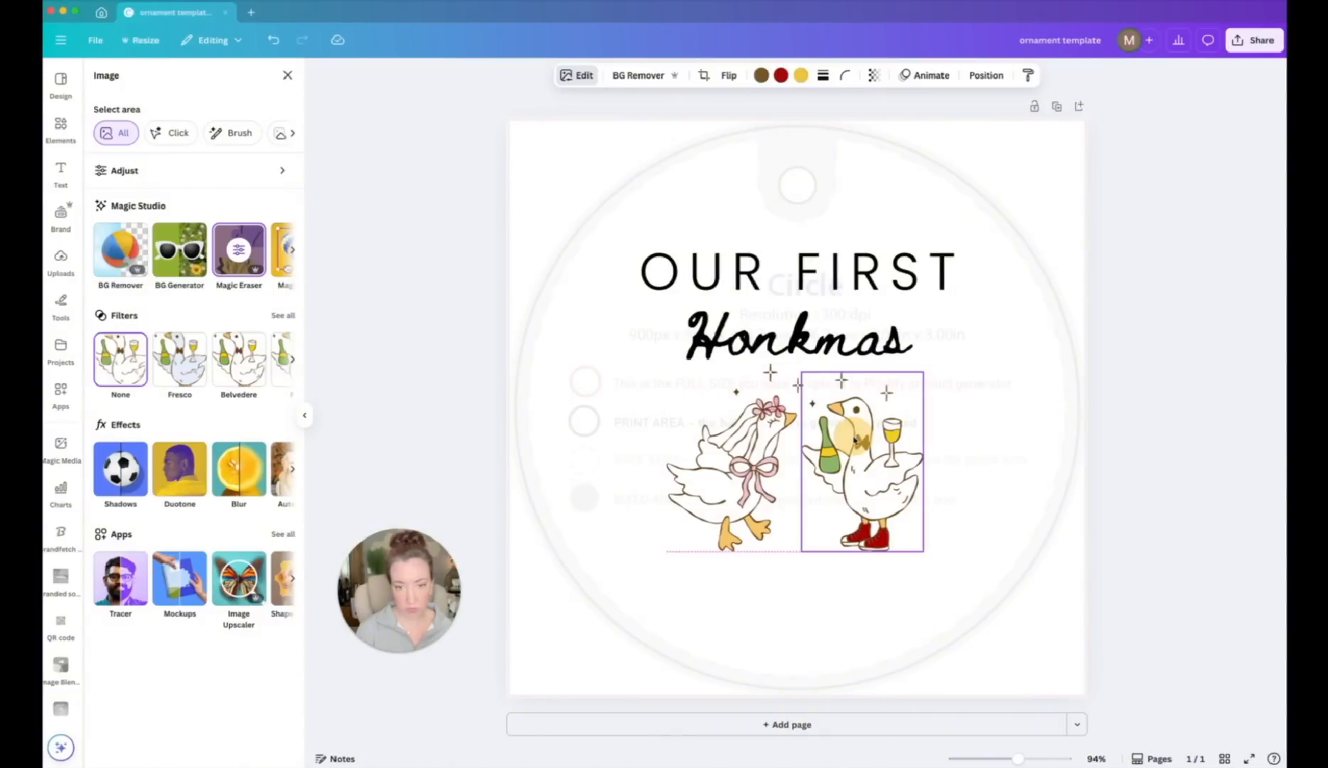
Group the bride goose with the champagne goose and centre the pair beneath "Honkmas".
{"action": "left_click", "coordinate": [740, 463]}
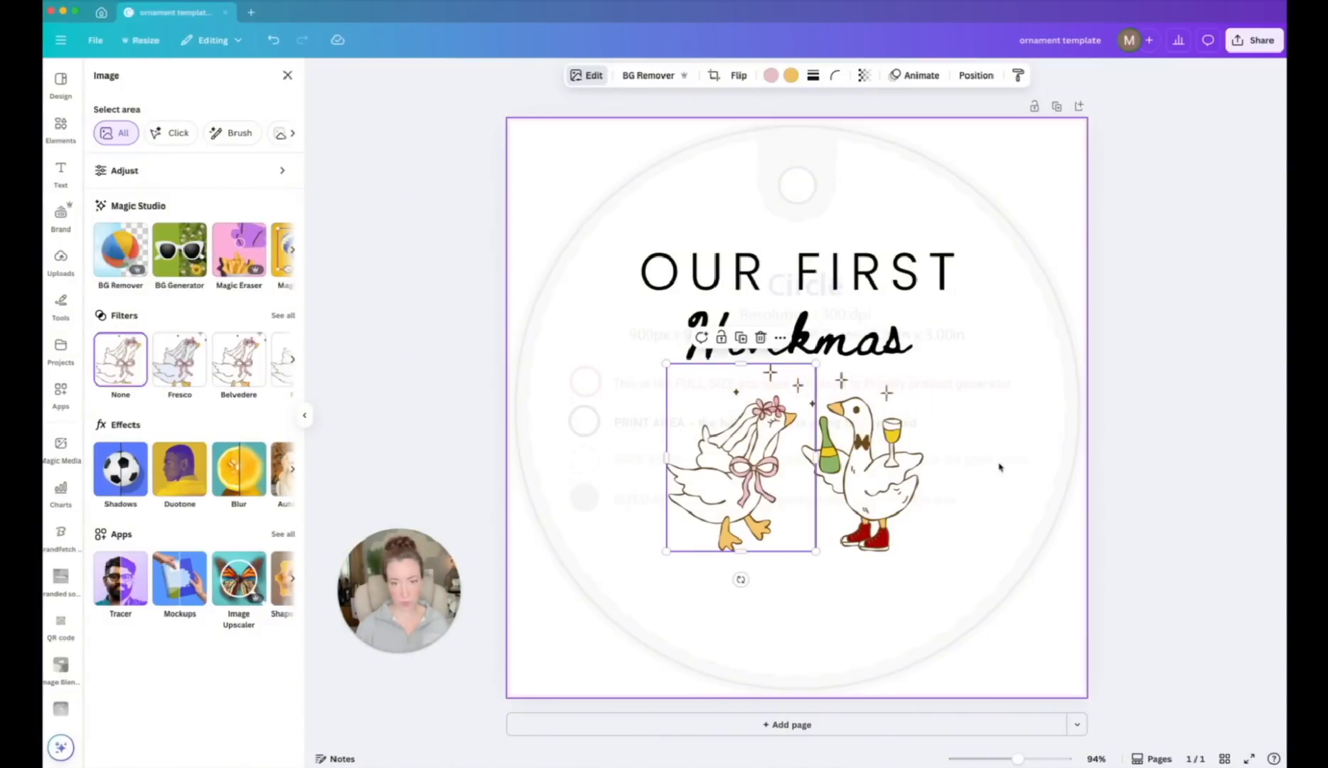
{"action": "left_click", "coordinate": [845, 463], "text": "shift"}
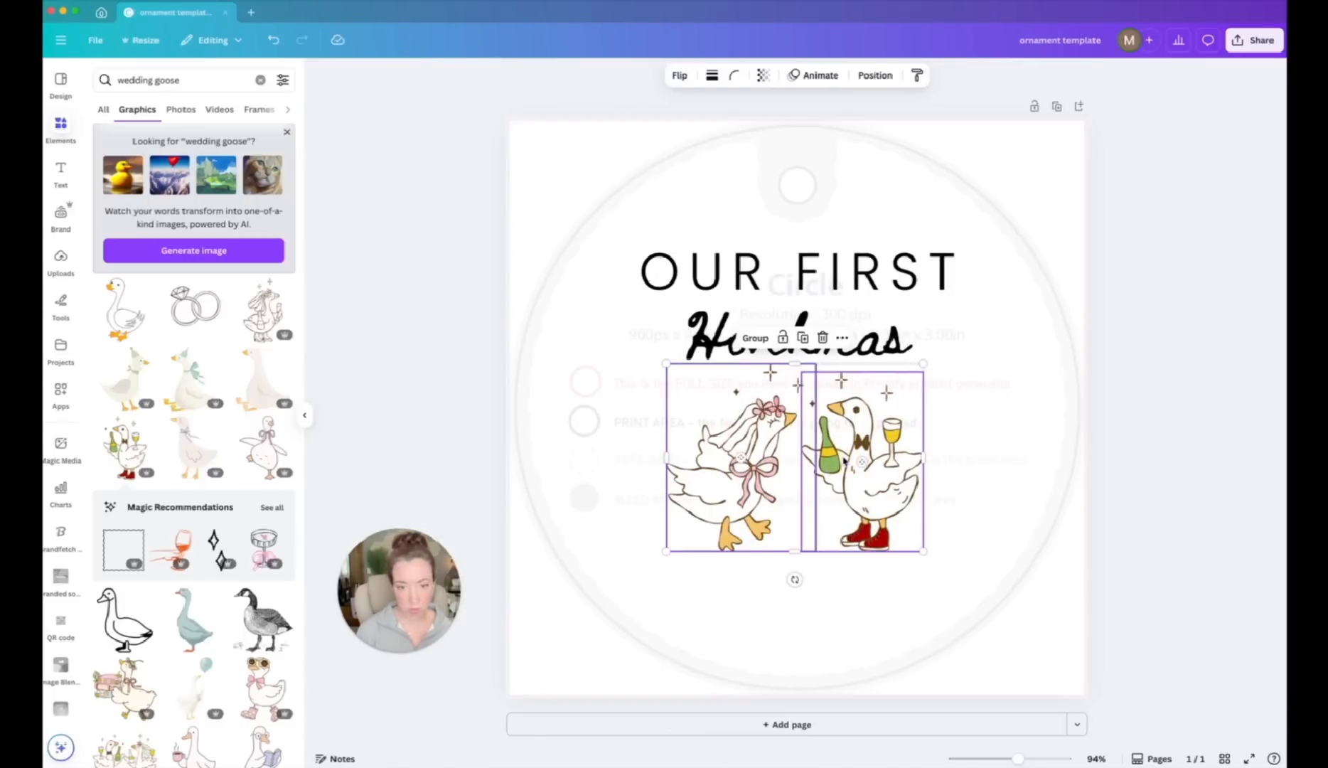
{"action": "left_click", "coordinate": [753, 337]}
{"action": "mouse_move", "coordinate": [847, 498]}
{"action": "left_mouse_down"}
{"action": "mouse_move", "coordinate": [833, 498]}
{"action": "mouse_move", "coordinate": [847, 493]}
{"action": "left_mouse_up"}
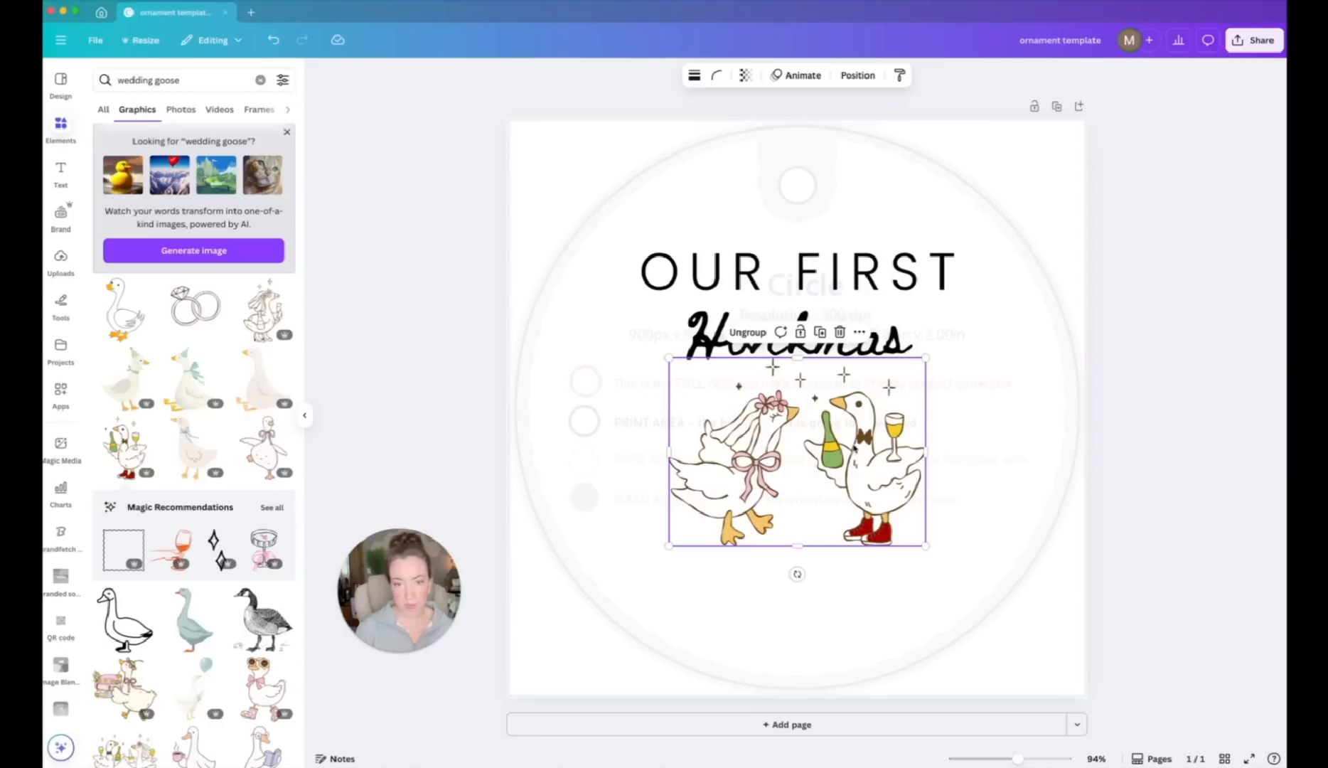
Nudge "Honkmas" slightly up towards "OUR FIRST" and select the bride goose within its group.
{"action": "left_click", "coordinate": [896, 339]}
{"action": "left_click_drag", "start_coordinate": [867, 339], "coordinate": [868, 334]}
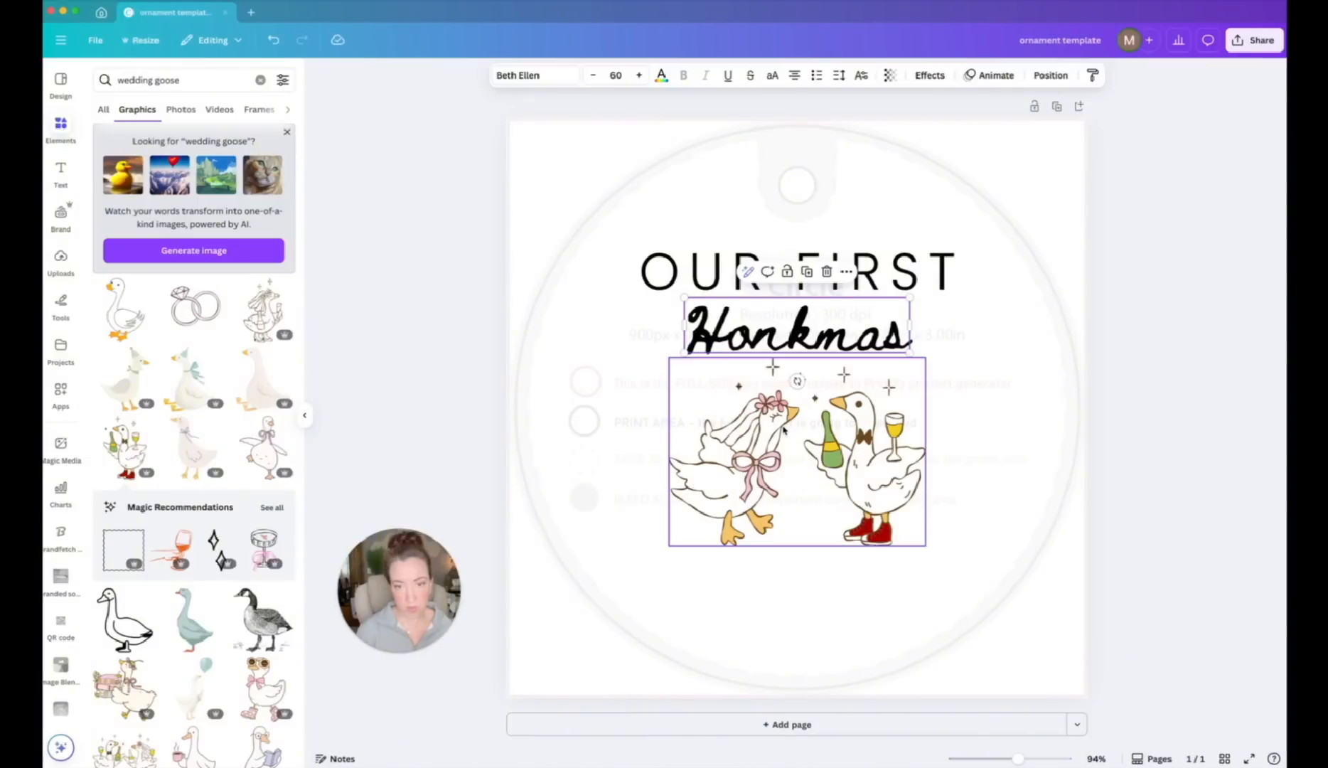
{"action": "double_click", "coordinate": [758, 444]}
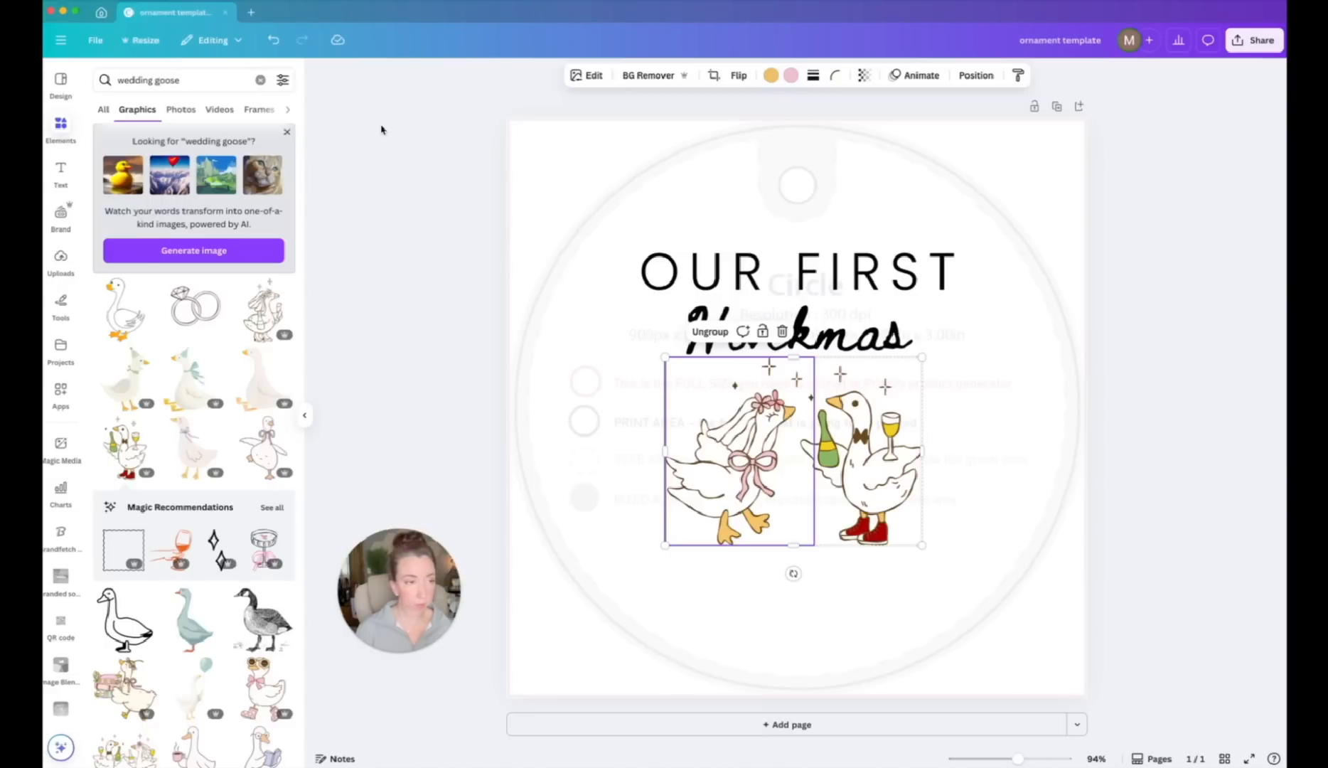
Search the graphics library for "sparkle".
{"action": "left_click", "coordinate": [142, 80]}
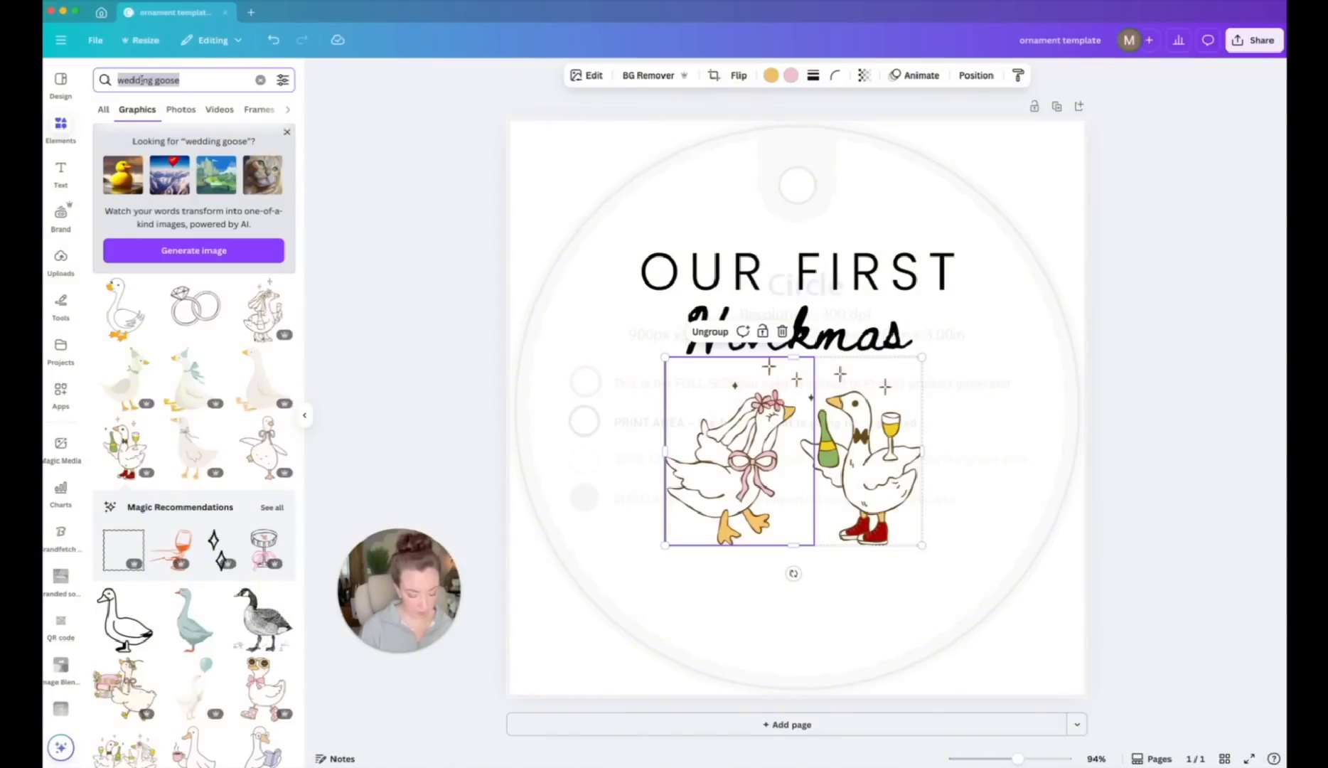
{"action": "type", "text": "sparkles"}
{"action": "key", "text": "BackSpace"}
{"action": "key", "text": "Return"}
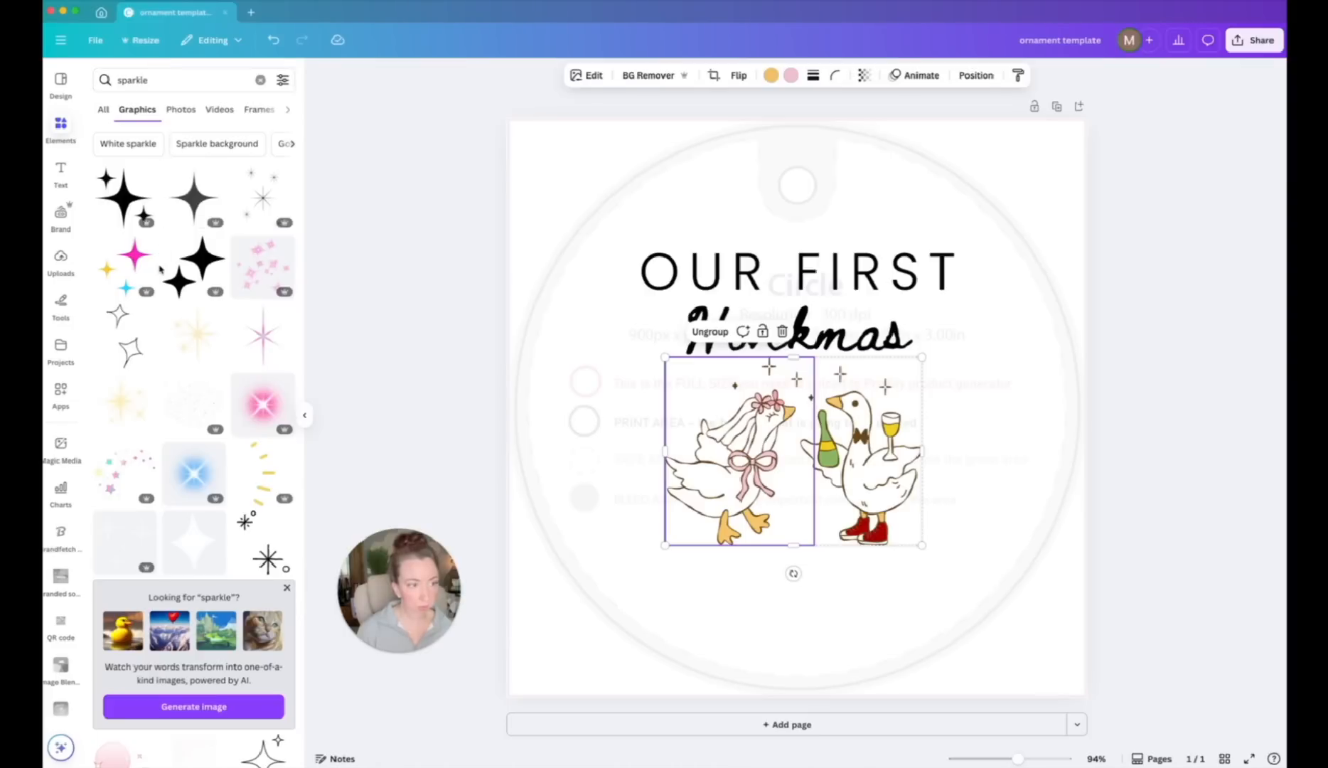
Add the black starburst sparkle graphic to the right of "Honkmas" and place a duplicate of it on the left.
{"action": "scroll", "coordinate": [196, 376], "scroll_direction": "down", "scroll_amount": 3}
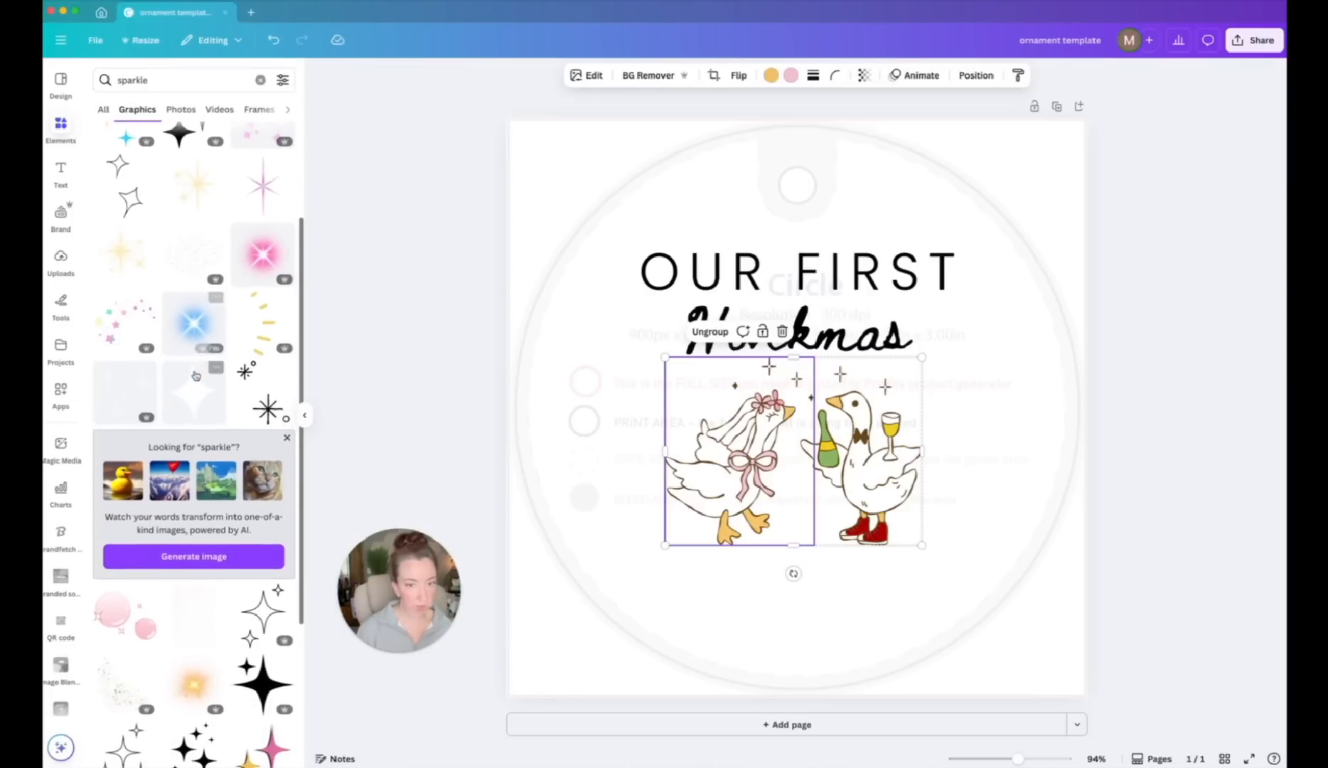
{"action": "scroll", "coordinate": [197, 376], "scroll_direction": "down", "scroll_amount": 2}
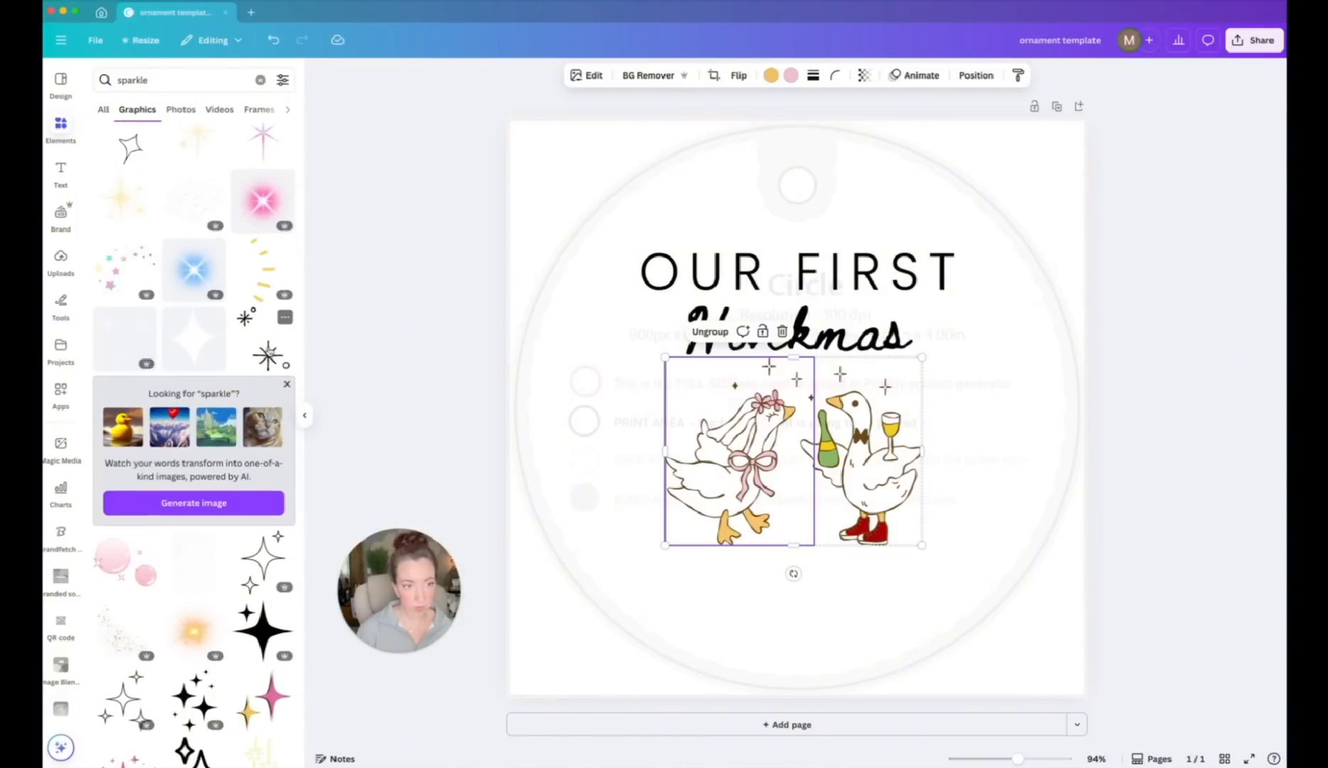
{"action": "left_click", "coordinate": [268, 355]}
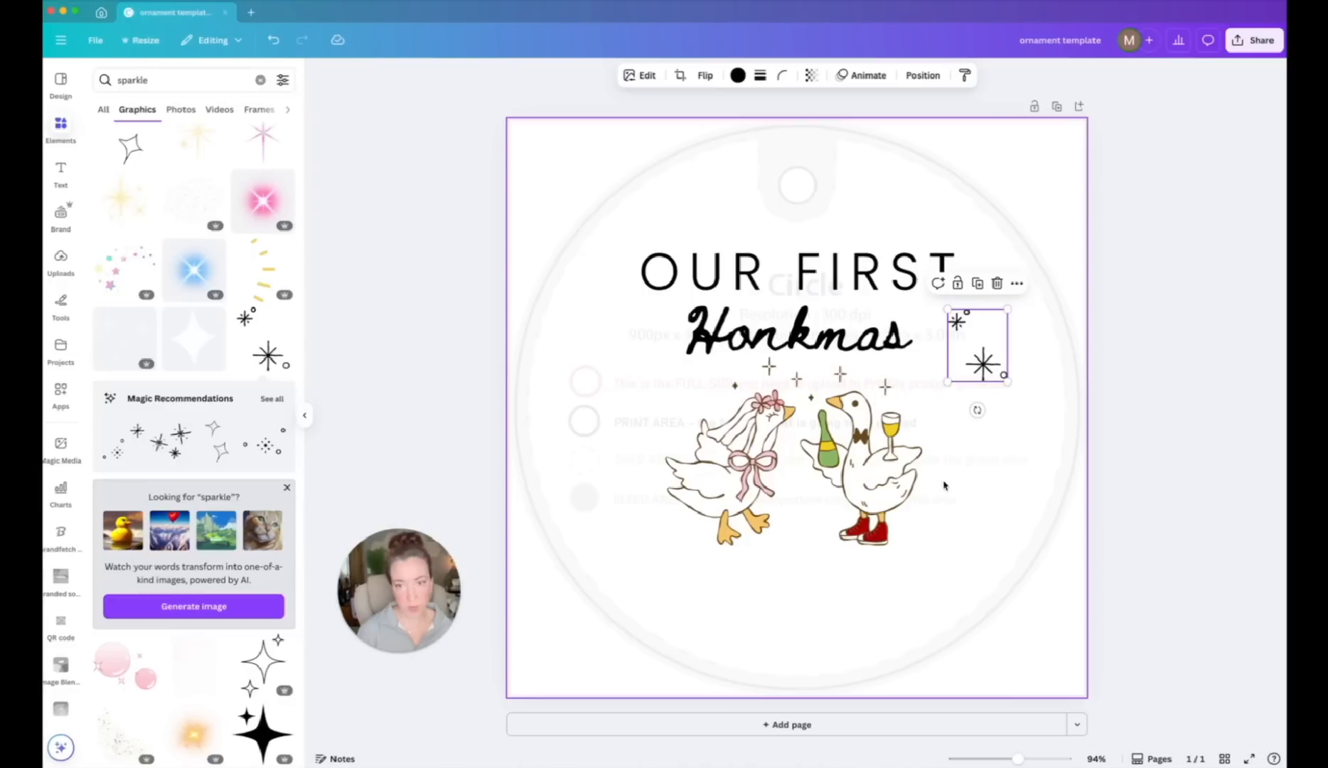
{"action": "left_click_drag", "start_coordinate": [985, 360], "coordinate": [633, 379]}
{"action": "left_click", "coordinate": [974, 291]}
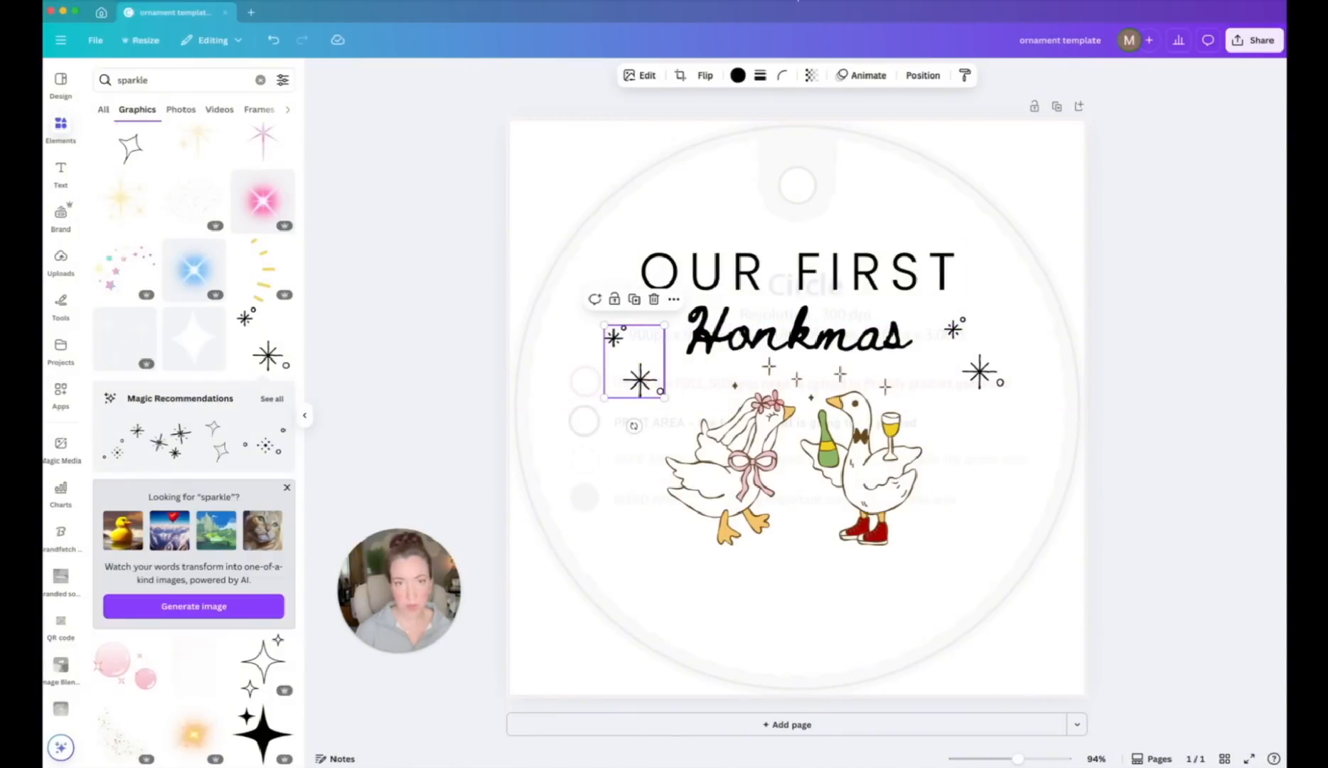
Flip the starburst sparkle left of "Honkmas" horizontally and shift it slightly outwards to mirror the one on the right.
{"action": "left_click", "coordinate": [707, 76]}
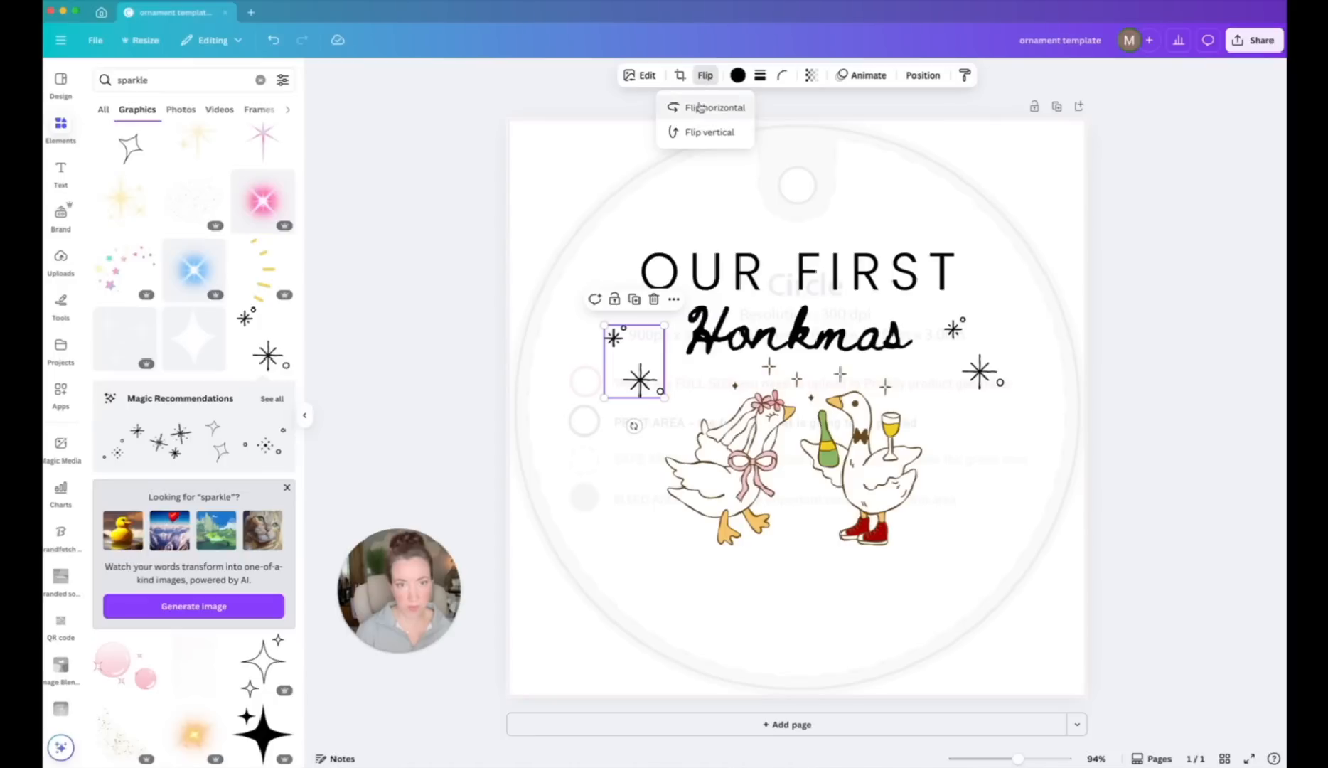
{"action": "left_click", "coordinate": [699, 106]}
{"action": "left_click_drag", "start_coordinate": [630, 376], "coordinate": [622, 377]}
{"action": "left_click", "coordinate": [960, 375]}
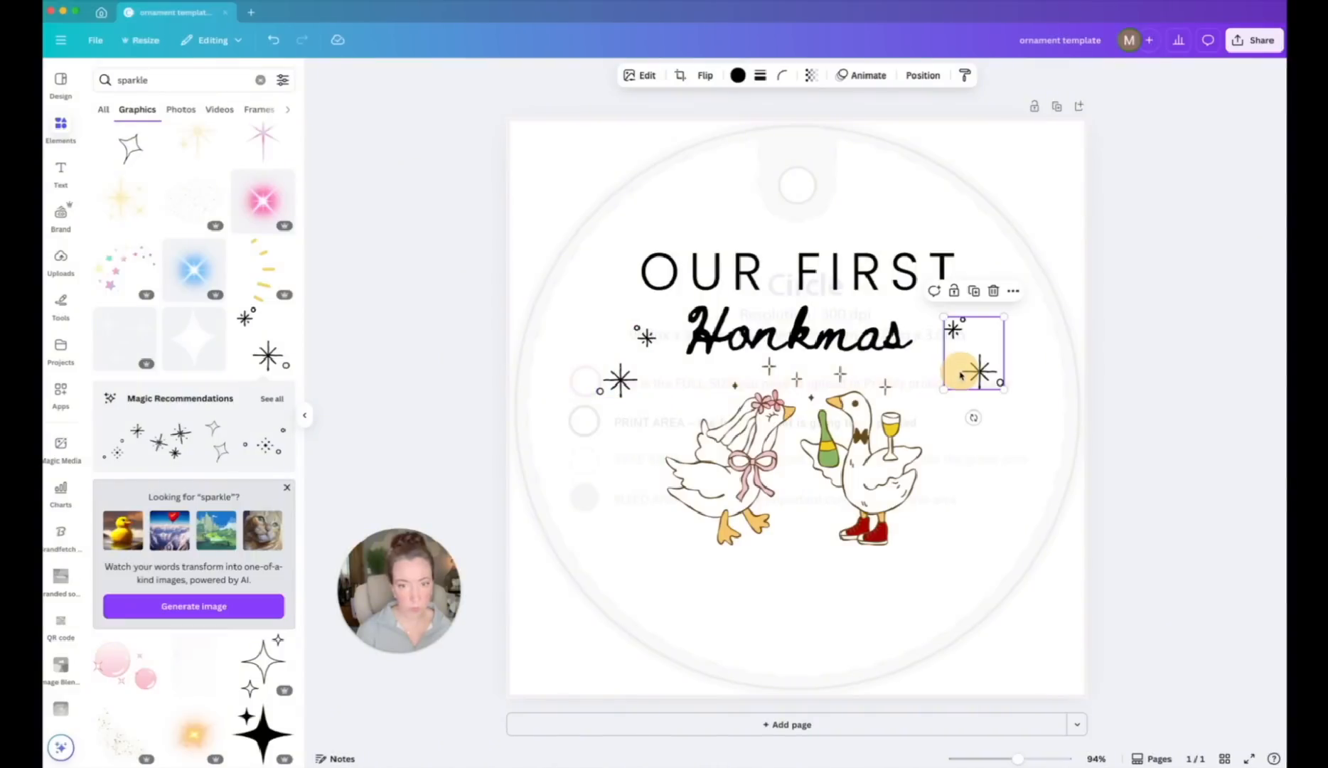
Add the four-pointed outline sparkle graphic, shrink it, and scatter copies of it around the lettering and geese.
{"action": "scroll", "coordinate": [184, 527], "scroll_direction": "down", "scroll_amount": 5}
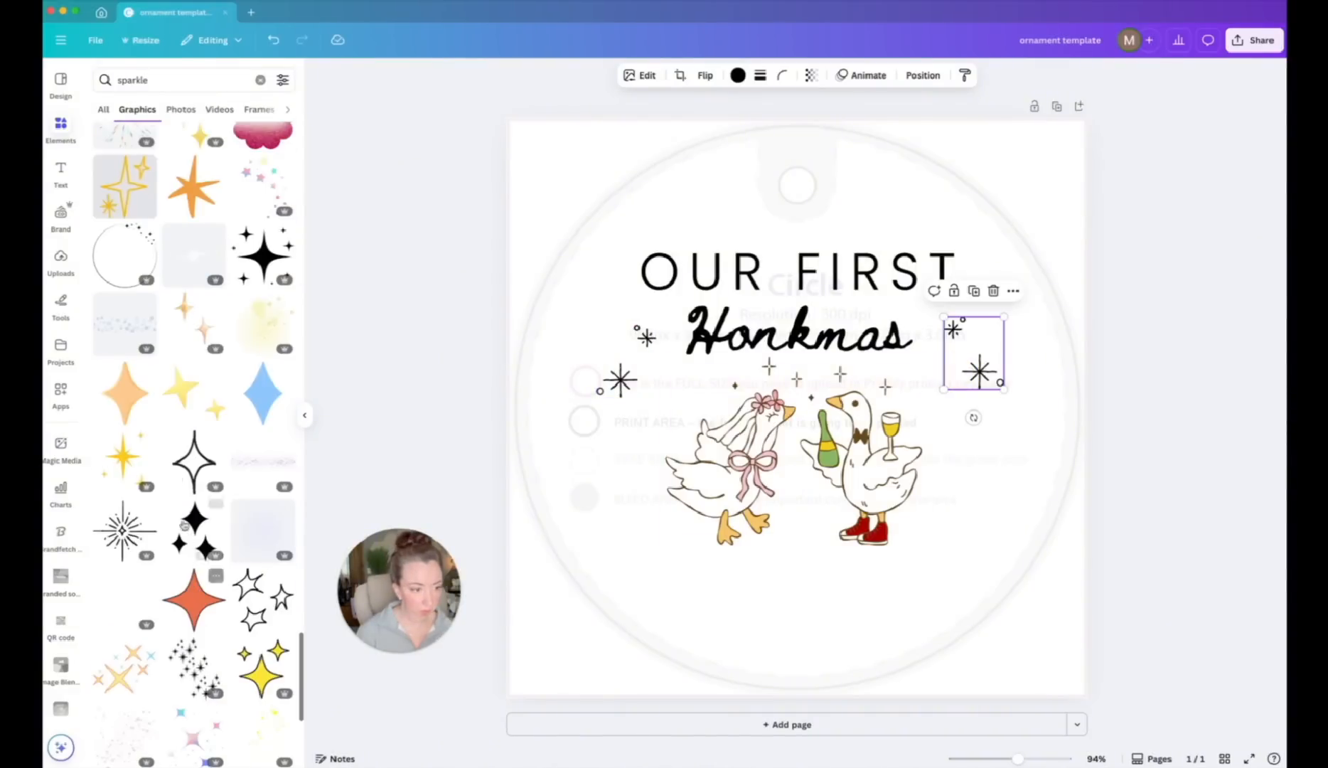
{"action": "left_click", "coordinate": [189, 464]}
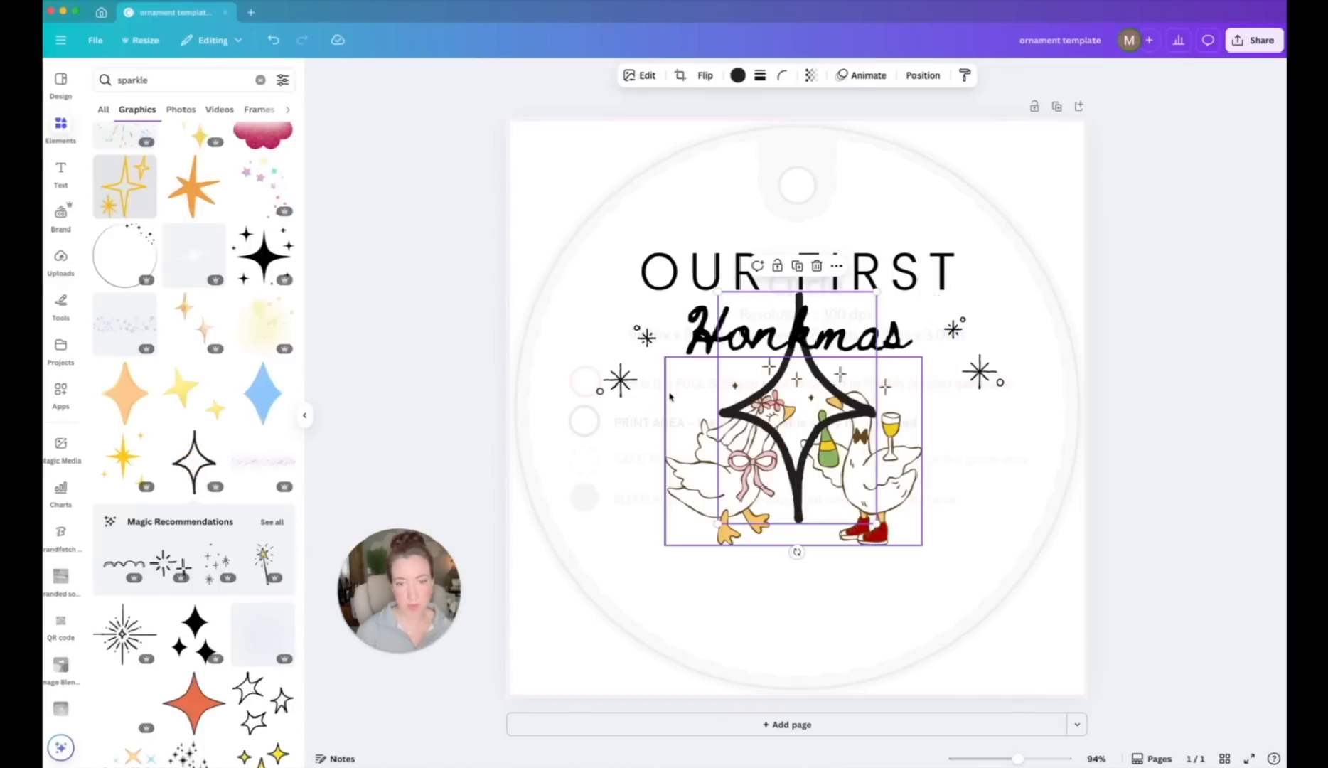
{"action": "left_click_drag", "start_coordinate": [877, 292], "coordinate": [736, 496]}
{"action": "left_click_drag", "start_coordinate": [738, 552], "coordinate": [608, 507]}
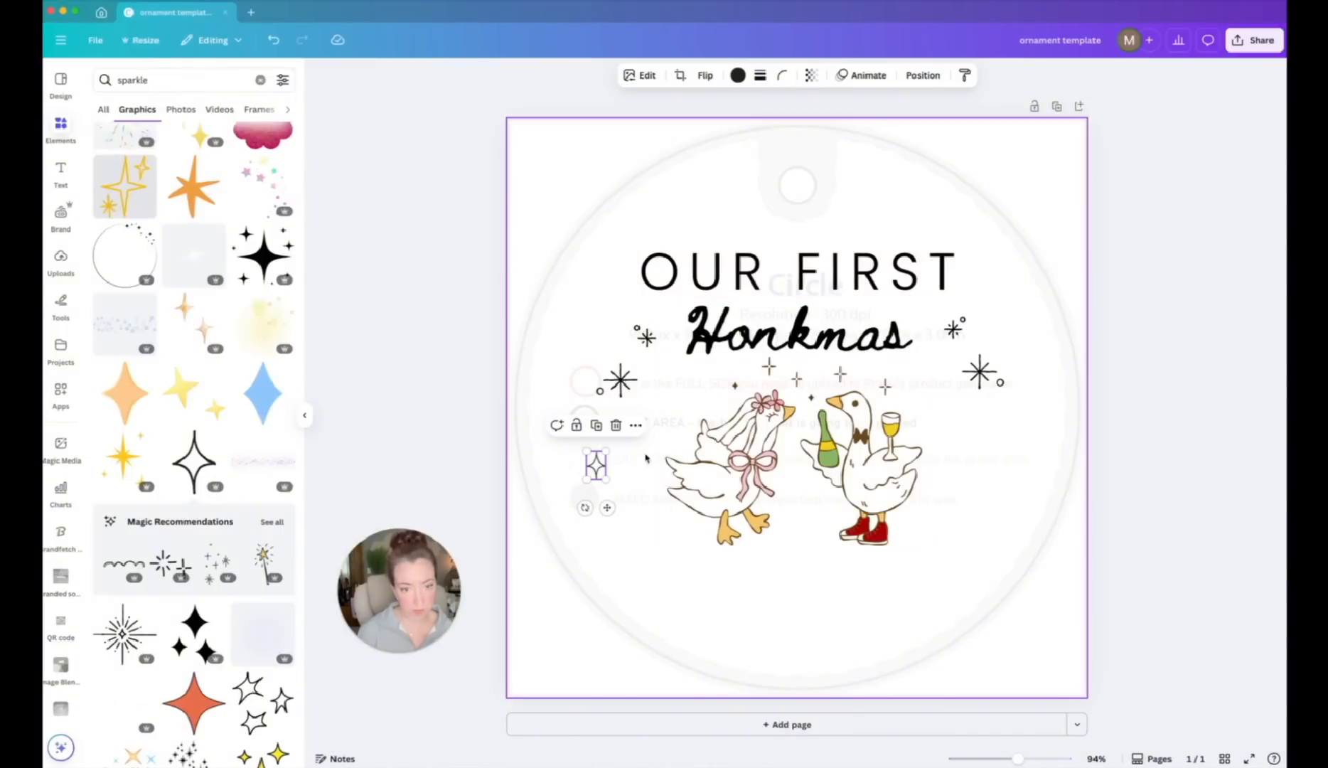
{"action": "left_click_drag", "start_coordinate": [606, 451], "coordinate": [605, 452]}
{"action": "left_click_drag", "start_coordinate": [607, 507], "coordinate": [605, 342]}
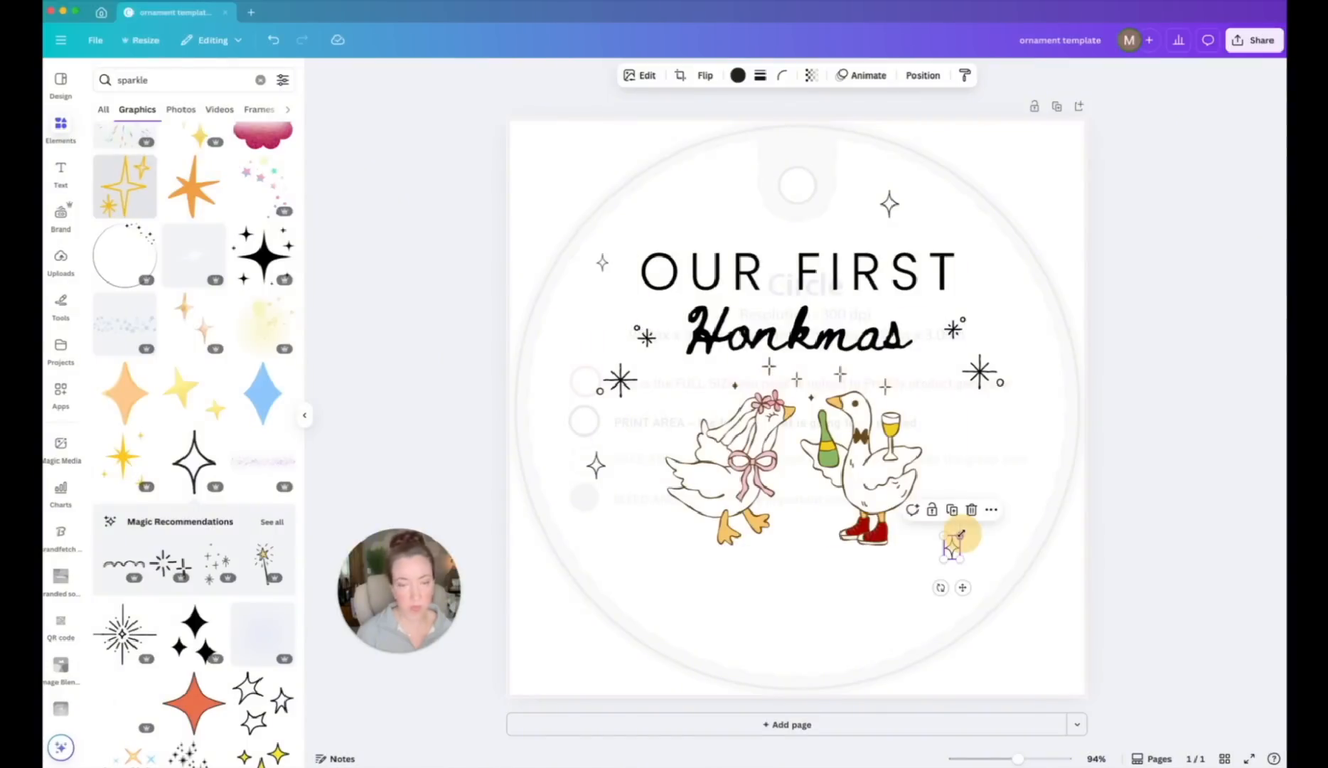
Search the graphics library for "doodle heart".
{"action": "triple_click", "coordinate": [184, 84]}
{"action": "type", "text": "doodle"}
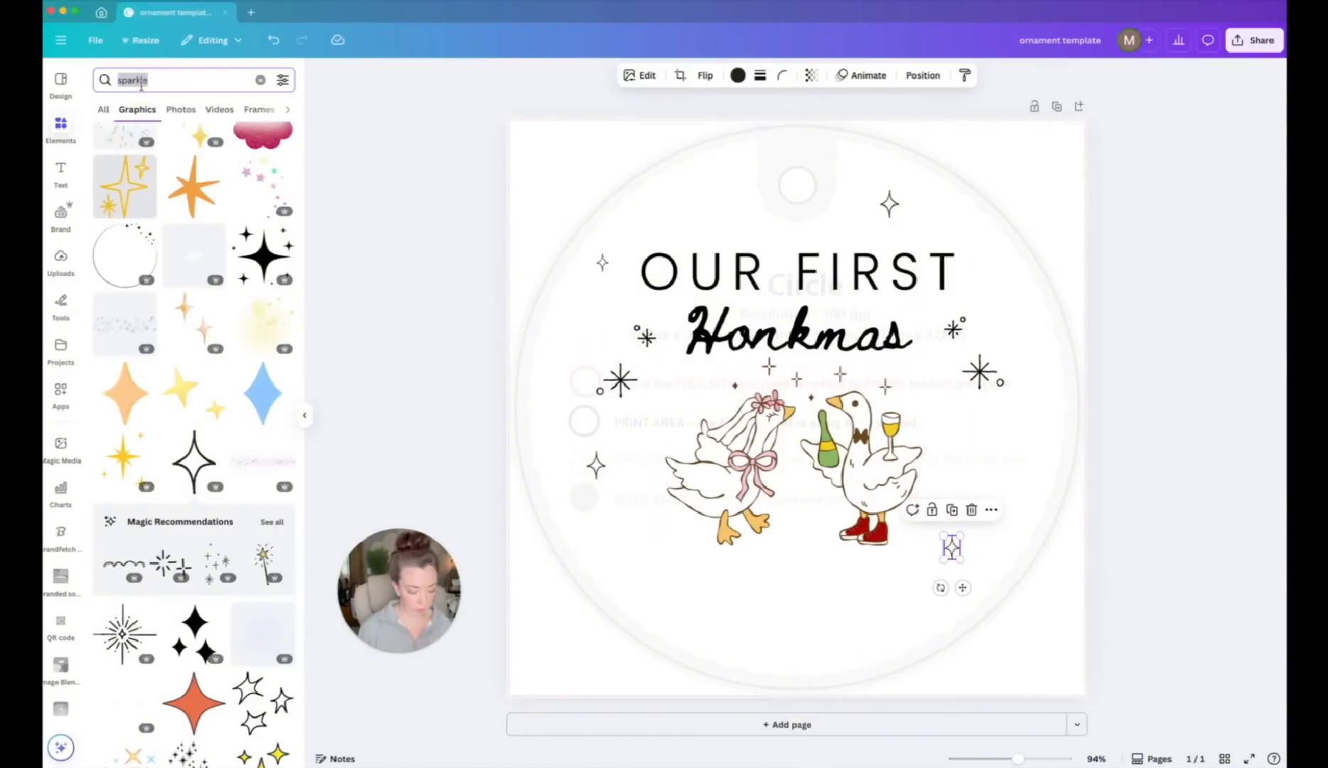
{"action": "type", "text": " heart"}
{"action": "key", "text": "Return"}
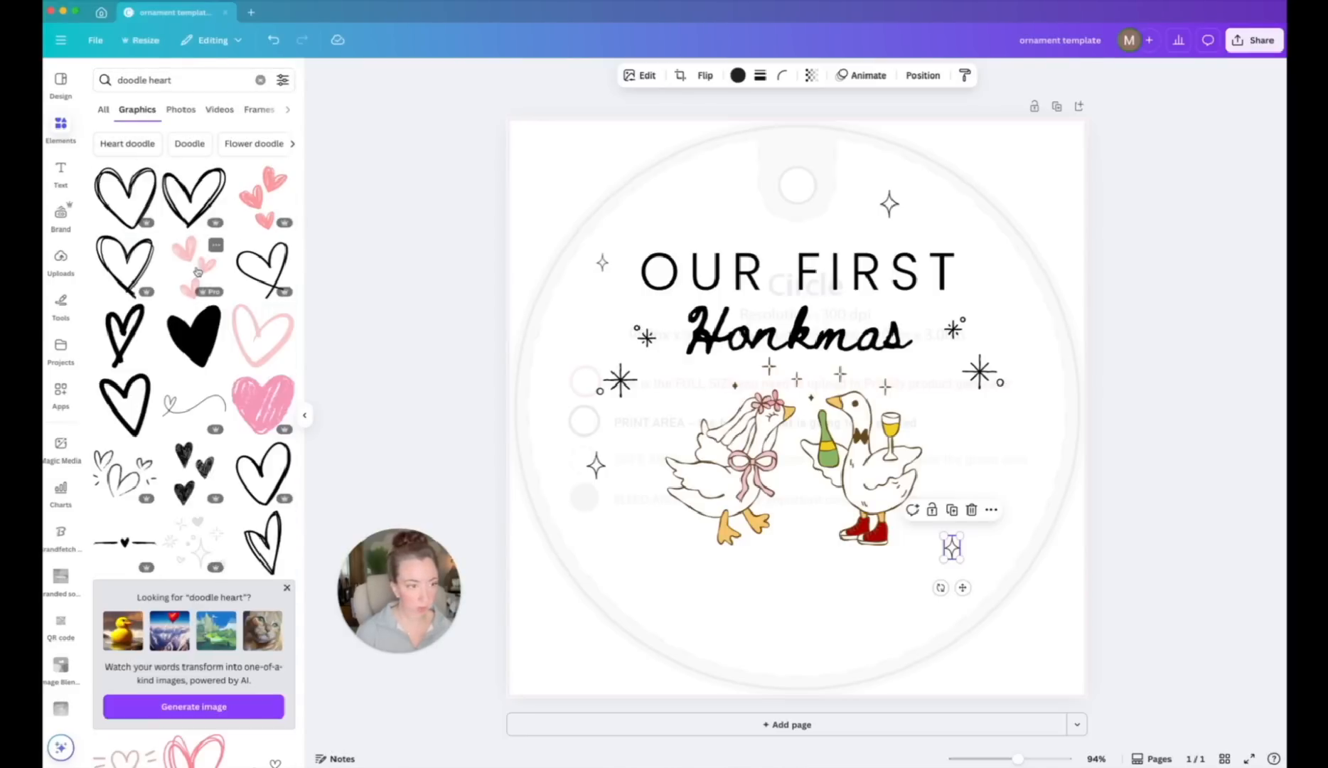
Add a black hand-drawn outline heart, shrink it, and place copies above "OUR FIRST" and right of the champagne goose.
{"action": "scroll", "coordinate": [219, 387], "scroll_direction": "down", "scroll_amount": 1}
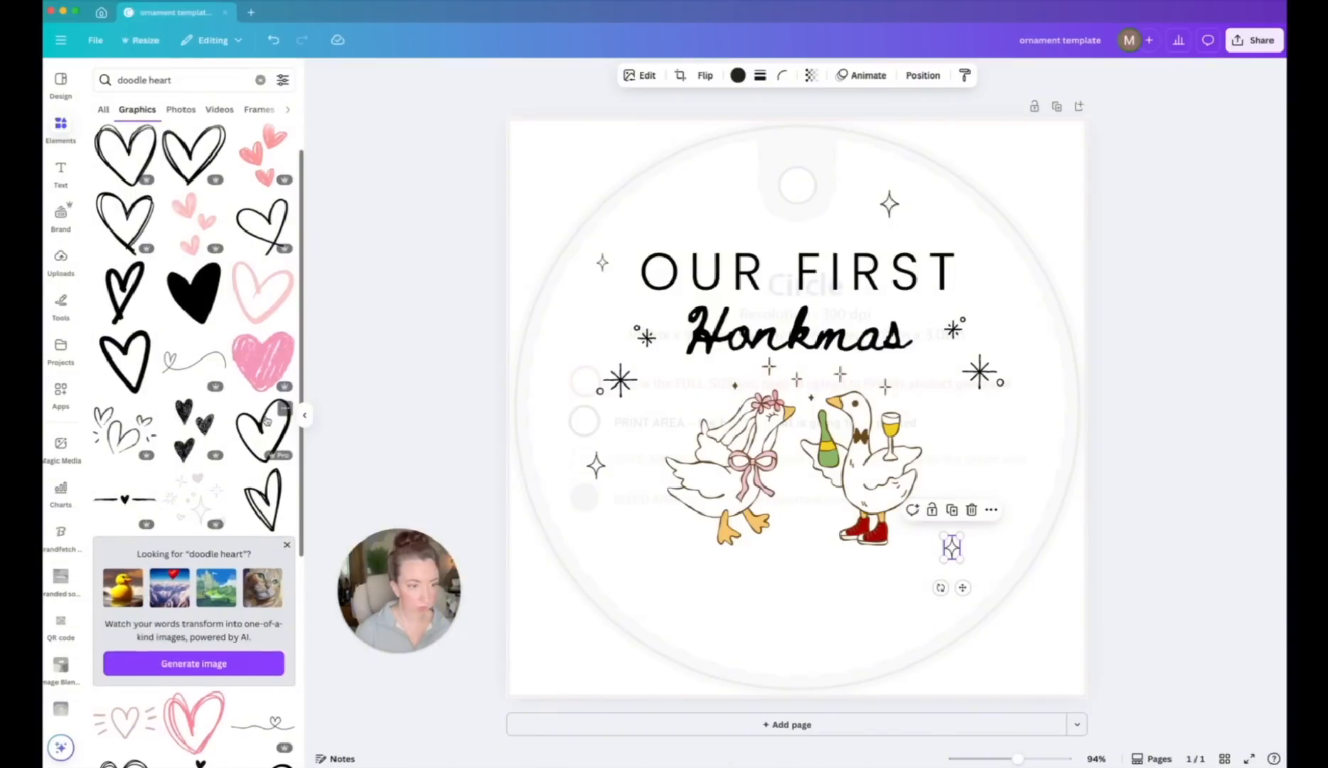
{"action": "left_click", "coordinate": [264, 421]}
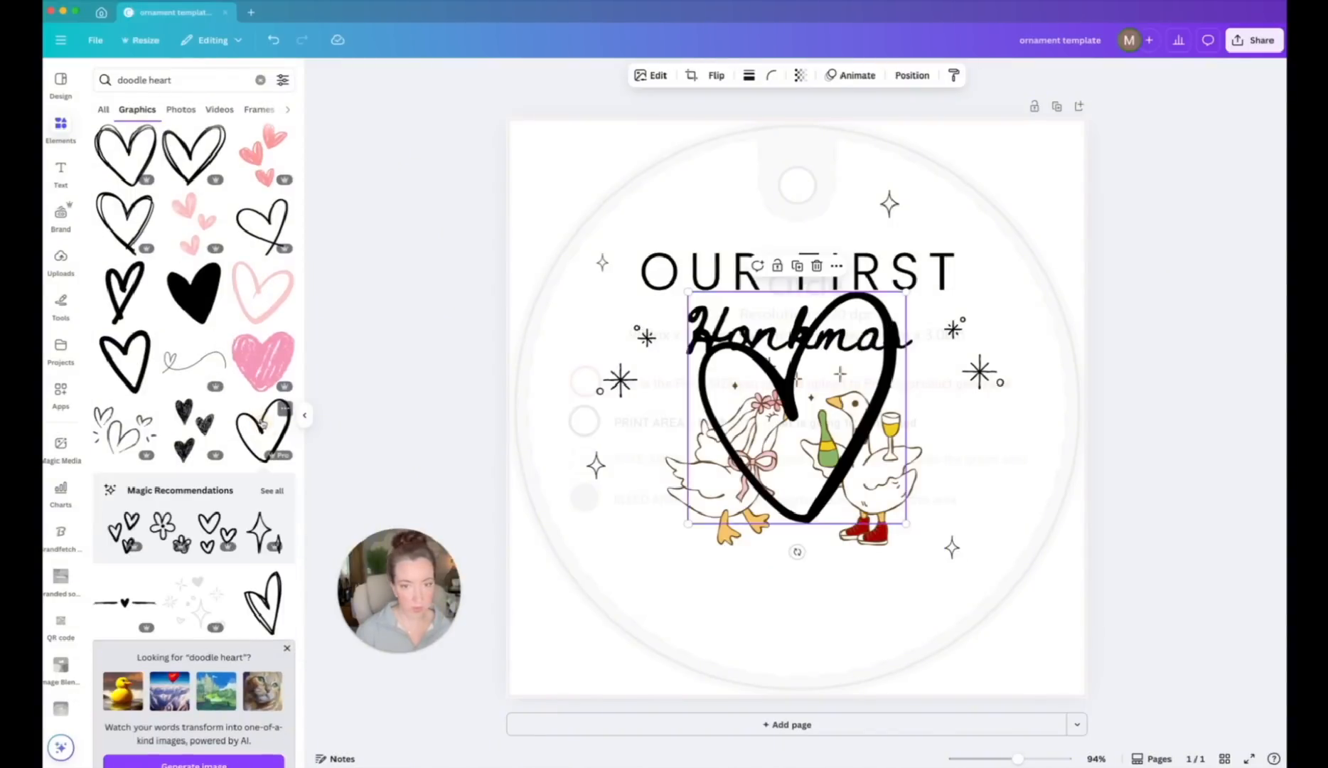
{"action": "left_click_drag", "start_coordinate": [908, 293], "coordinate": [985, 466]}
{"action": "left_click", "coordinate": [708, 170]}
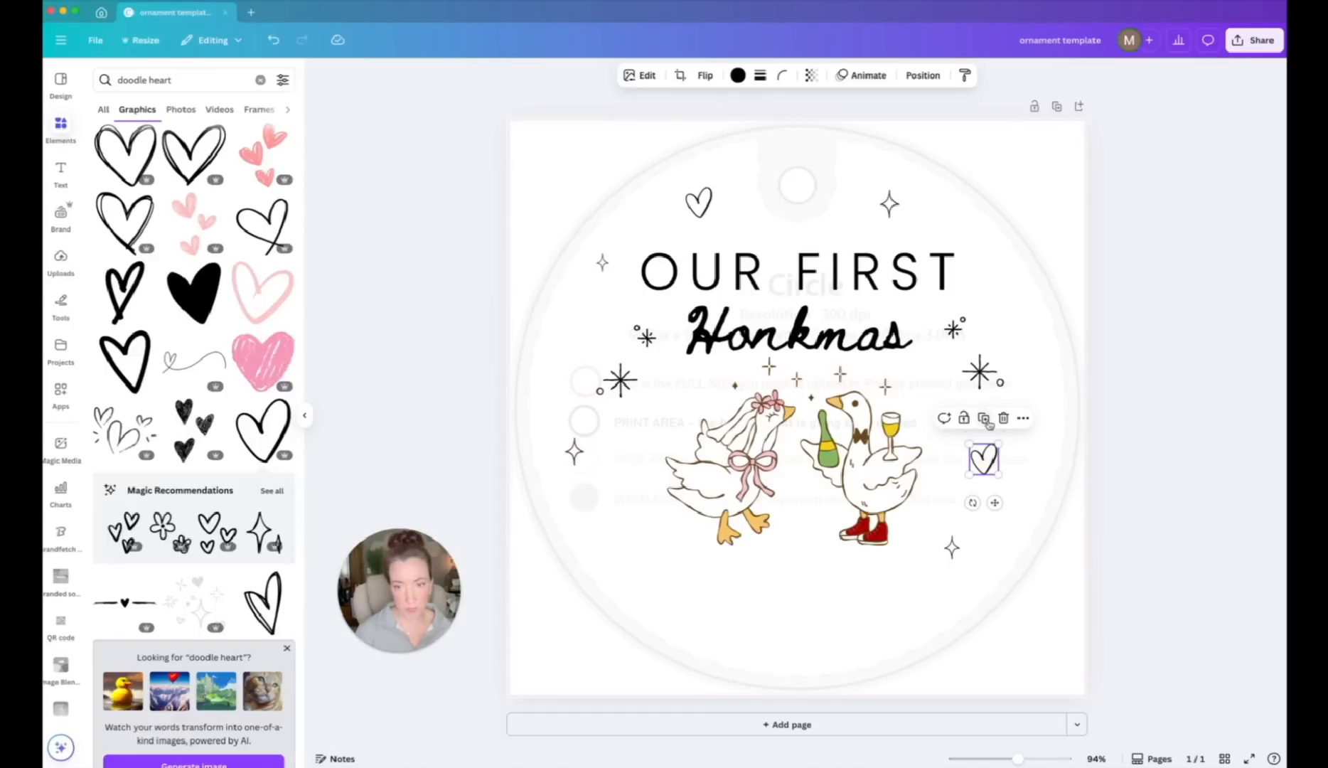
Duplicate the heart to the lower left of the bride goose, flip it, and slightly enlarge the heart beside the champagne goose.
{"action": "left_click", "coordinate": [983, 418]}
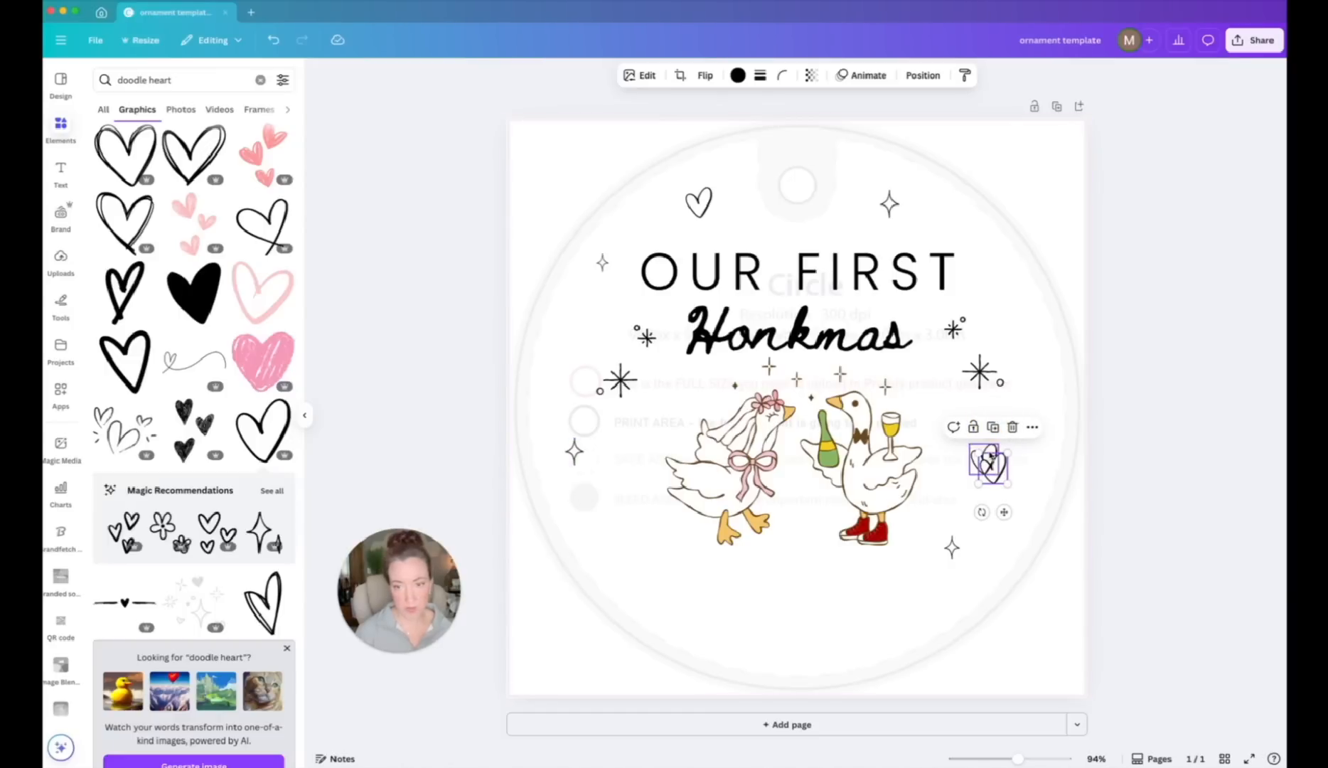
{"action": "left_click_drag", "start_coordinate": [988, 455], "coordinate": [626, 511]}
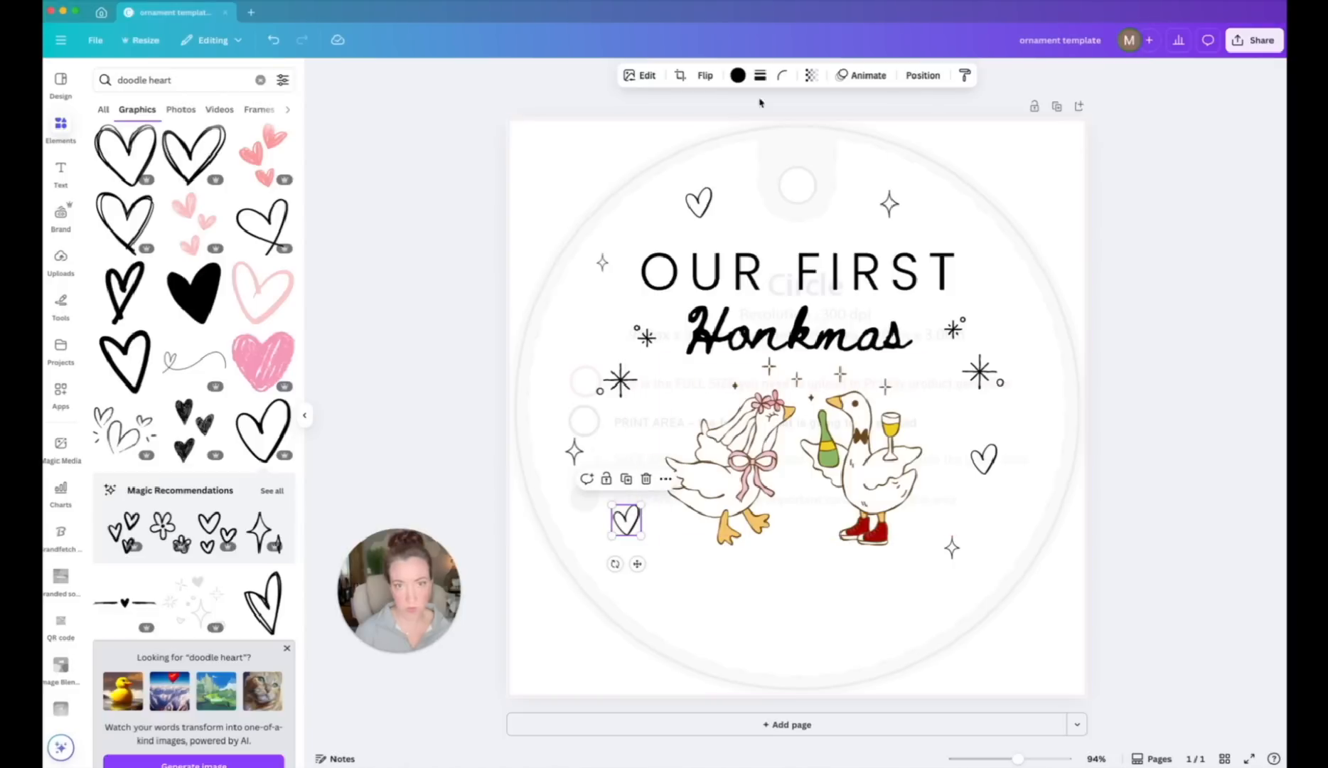
{"action": "left_click", "coordinate": [705, 76]}
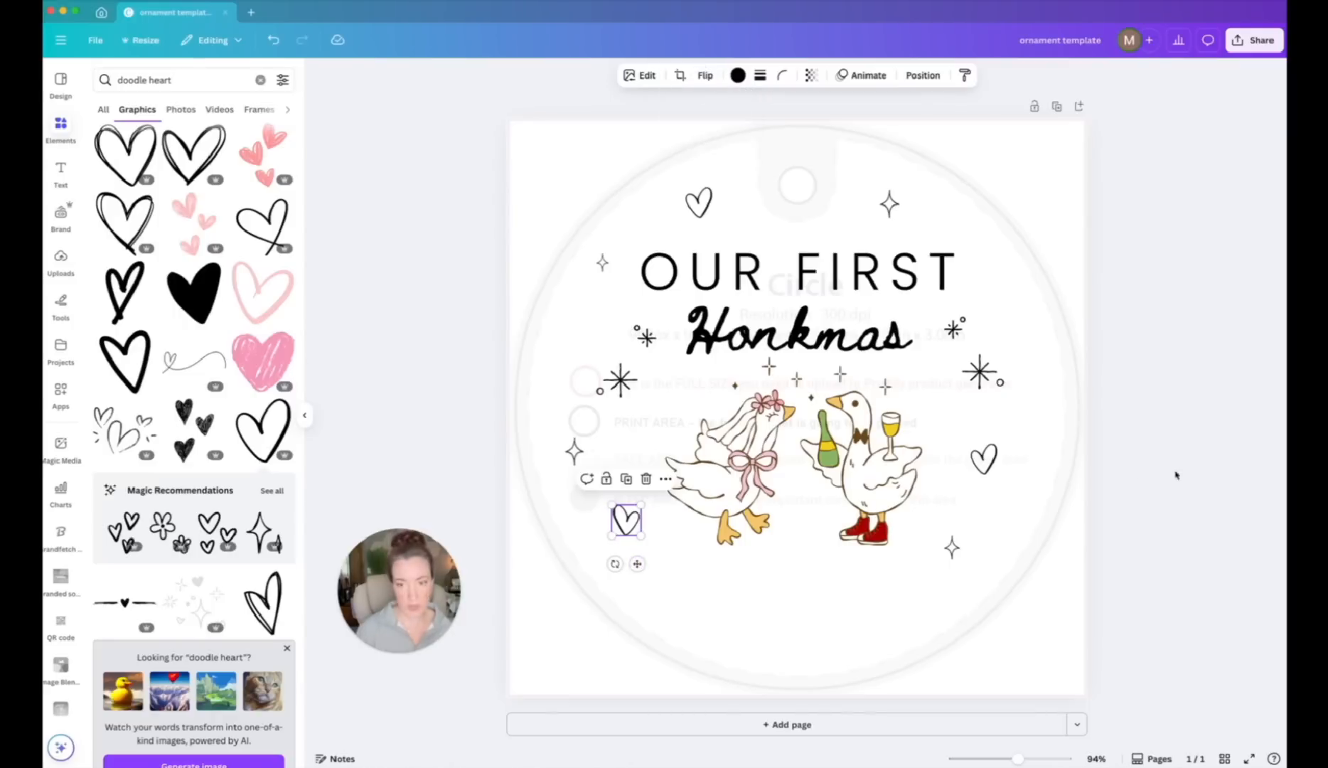
{"action": "left_click_drag", "start_coordinate": [994, 466], "coordinate": [1015, 489]}
Remove the circle template from behind the design, and restore it.
{"action": "left_click", "coordinate": [1044, 569]}
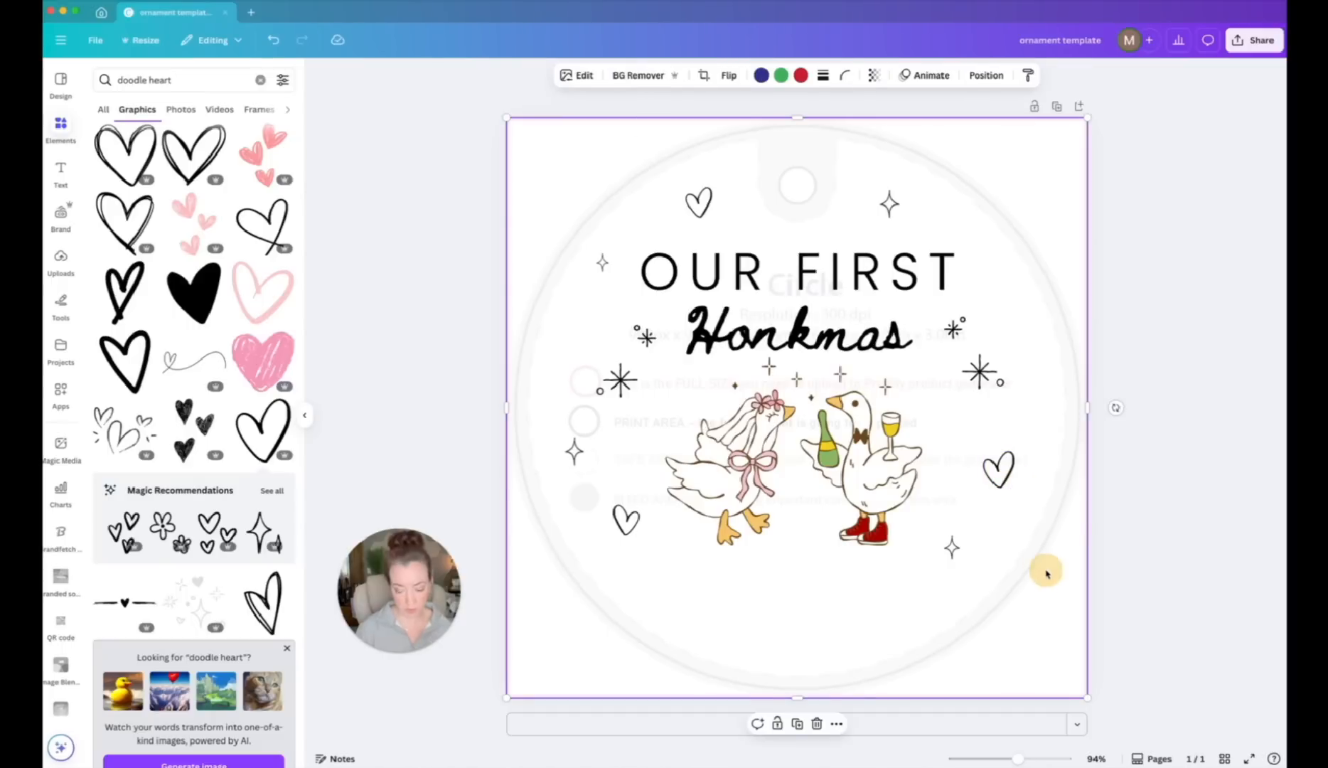
{"action": "key", "text": "Delete"}
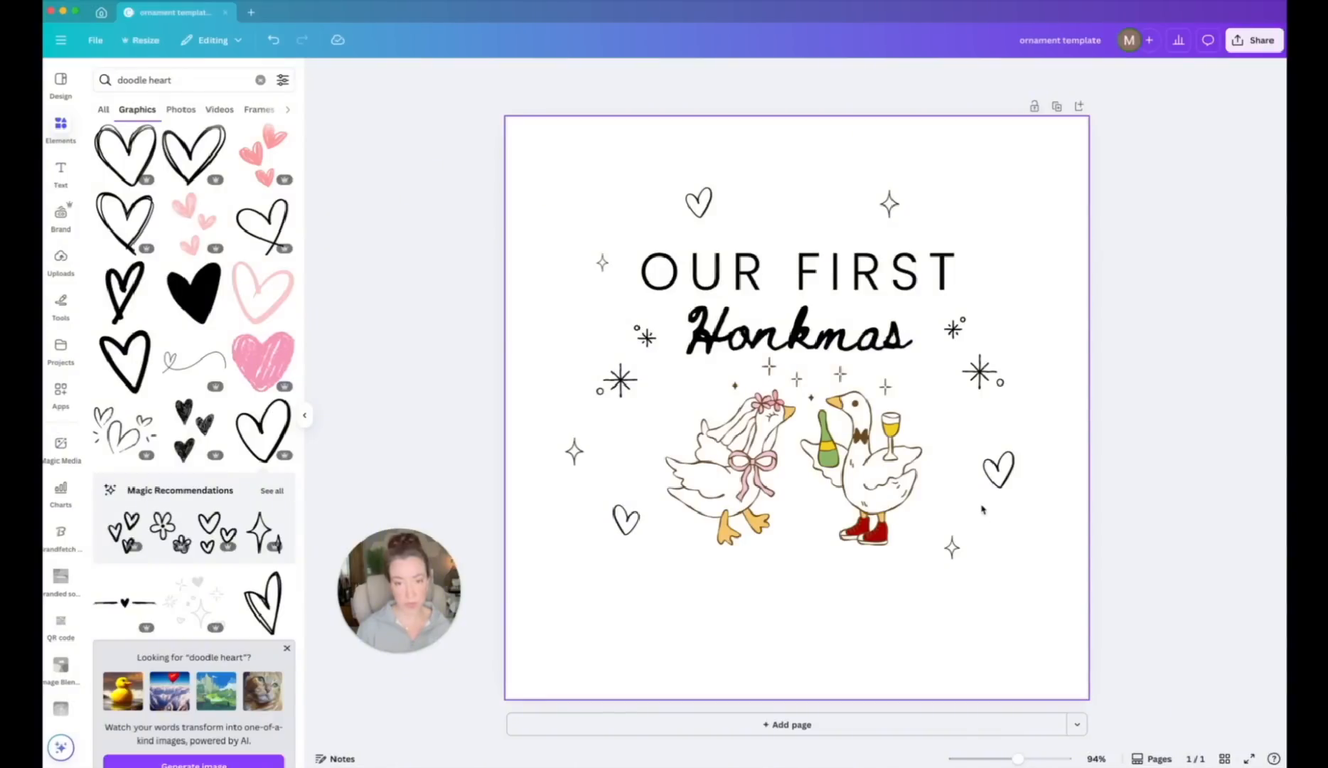
{"action": "key", "text": "super+z"}
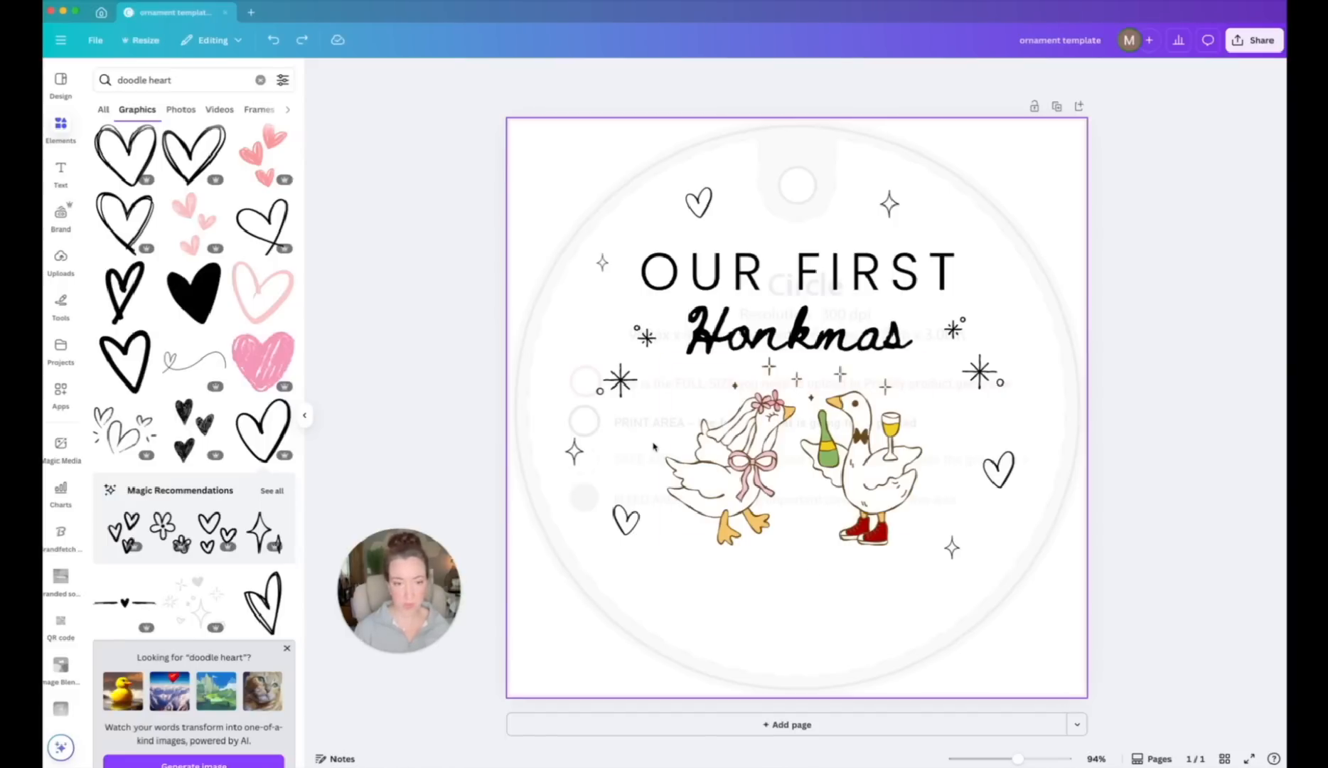
Fine-tune the position of the heart beside the bride goose and add small duplicates of the four-pointed sparkle on both sides of the geese.
{"action": "left_click", "coordinate": [626, 380]}
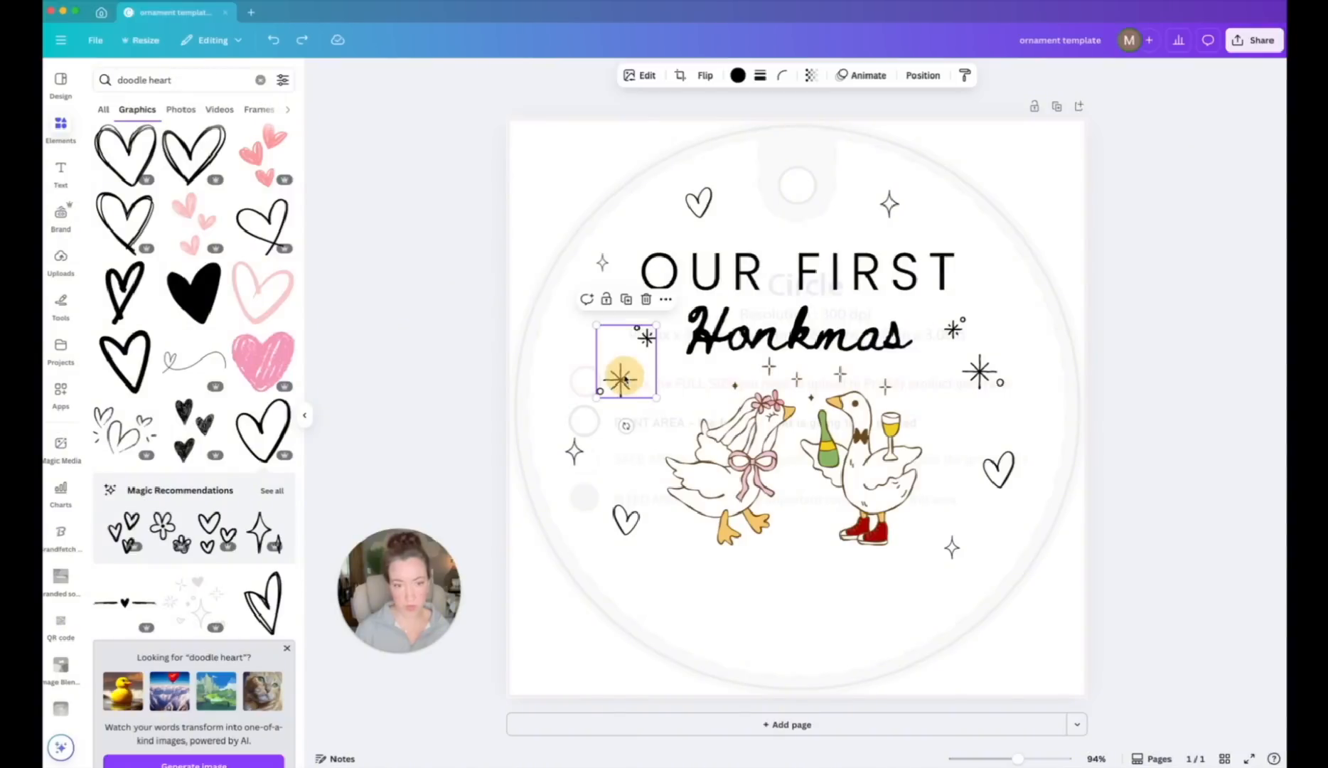
{"action": "left_click", "coordinate": [618, 520]}
{"action": "left_click_drag", "start_coordinate": [619, 520], "coordinate": [618, 513]}
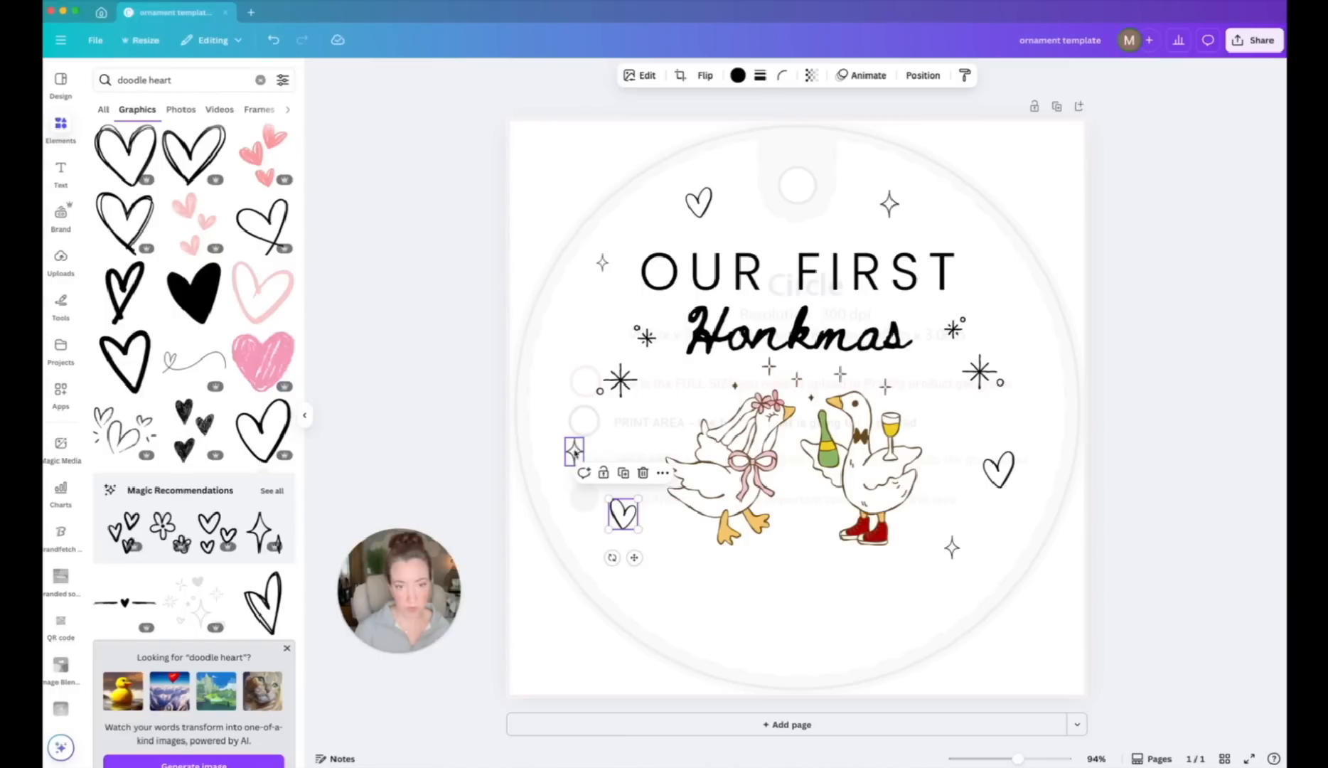
{"action": "left_click_drag", "start_coordinate": [623, 522], "coordinate": [623, 528]}
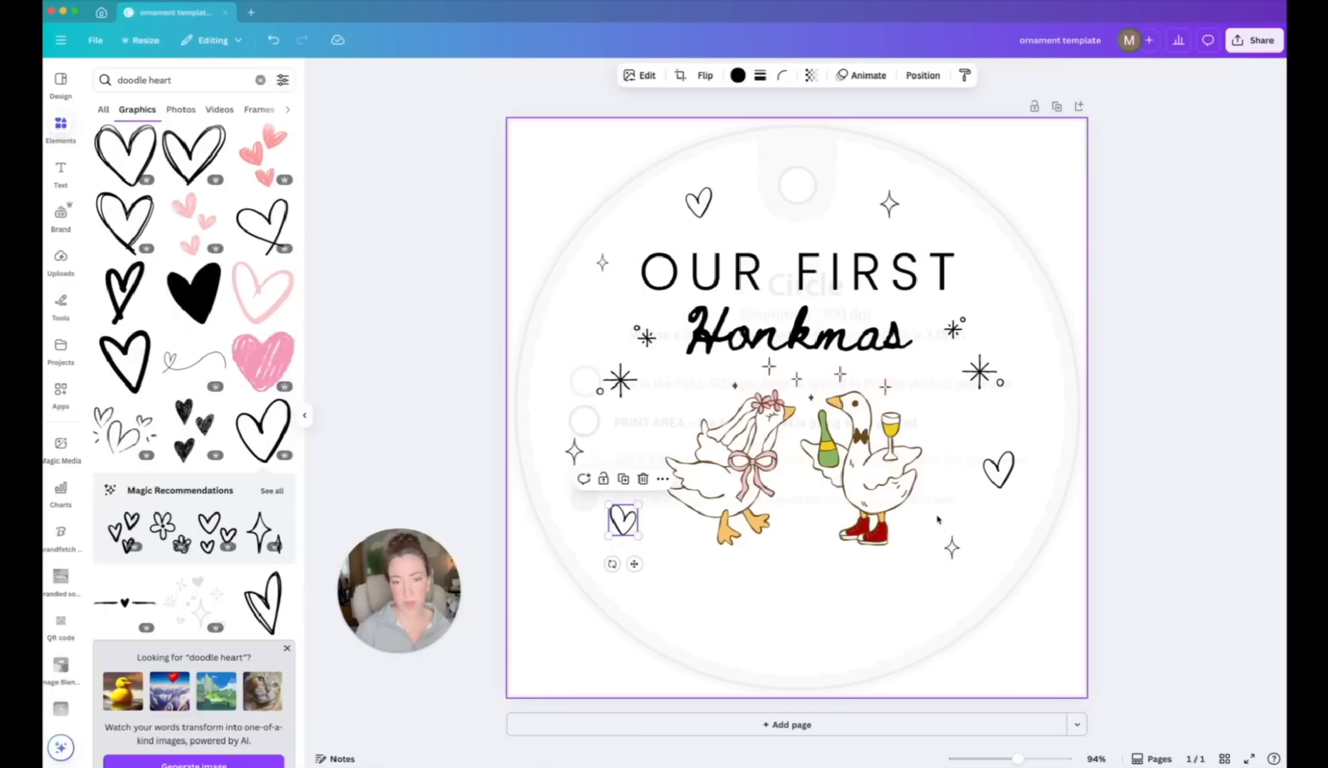
{"action": "left_click", "coordinate": [887, 194]}
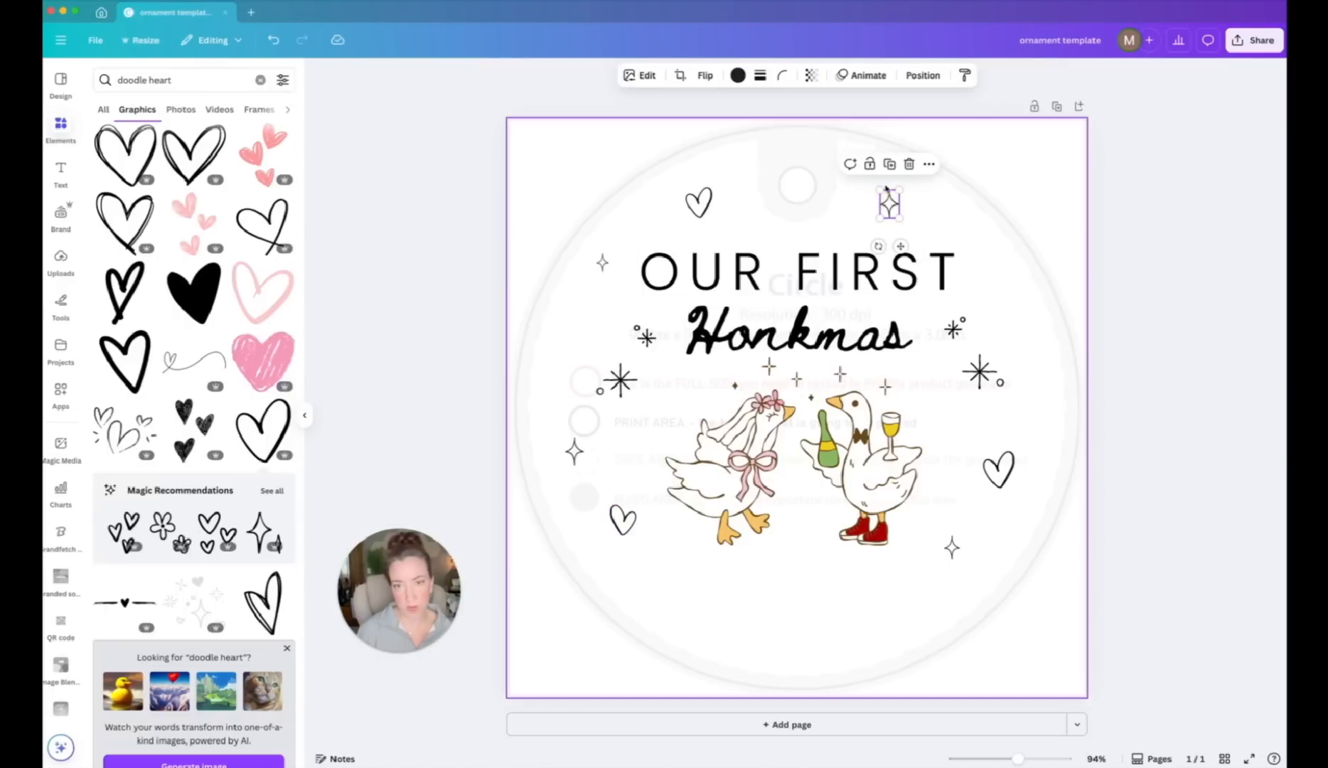
{"action": "left_click", "coordinate": [889, 165]}
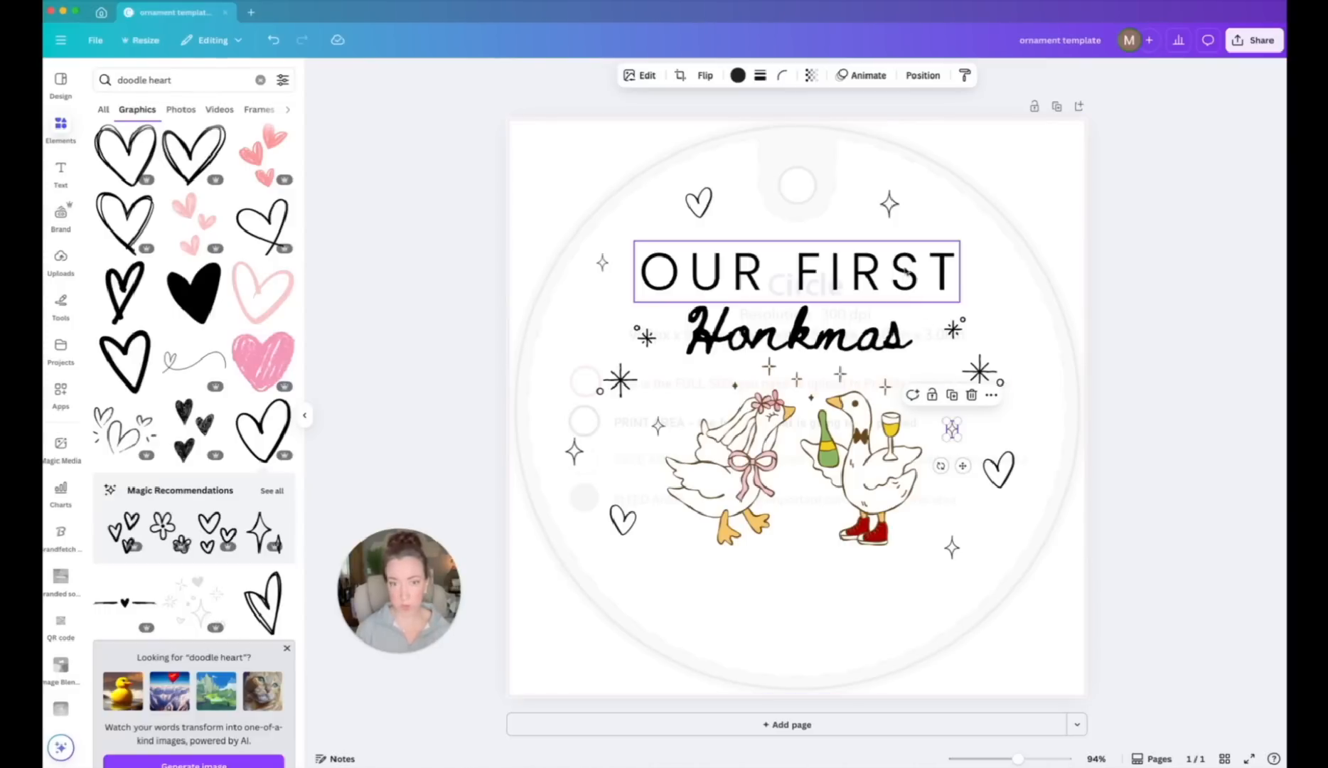
Duplicate "Honkmas" below the geese, replace its text with the couple's family name, and shrink it to size 47.5, centred.
{"action": "left_click", "coordinate": [796, 332]}
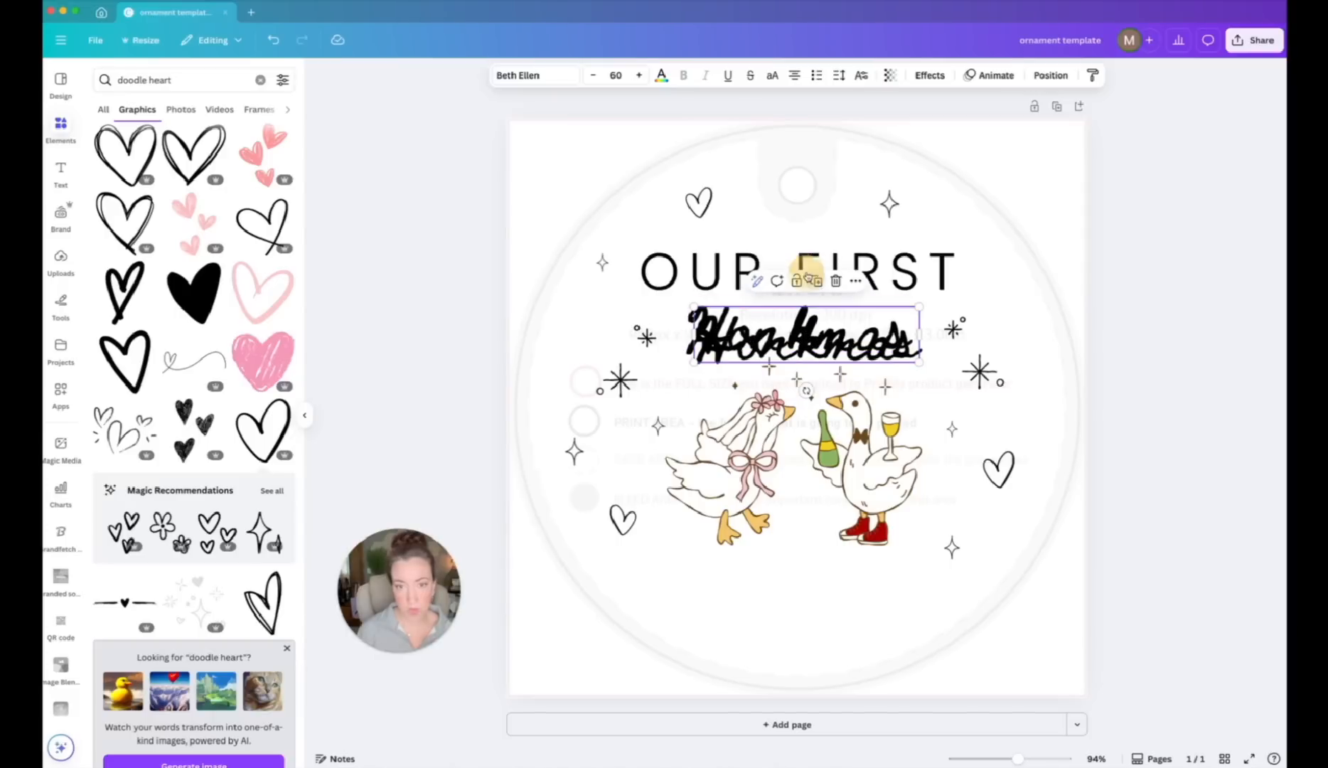
{"action": "left_click_drag", "start_coordinate": [805, 340], "coordinate": [797, 583]}
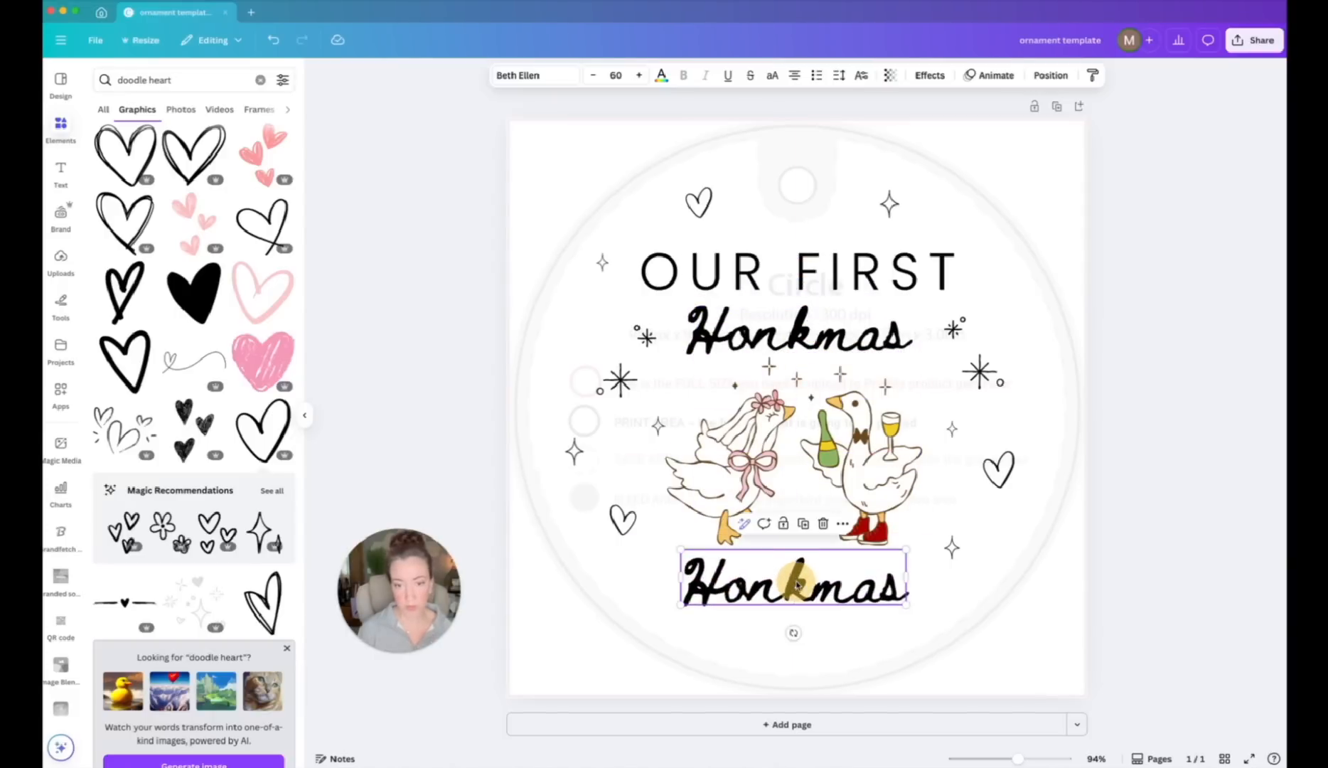
{"action": "double_click", "coordinate": [796, 583]}
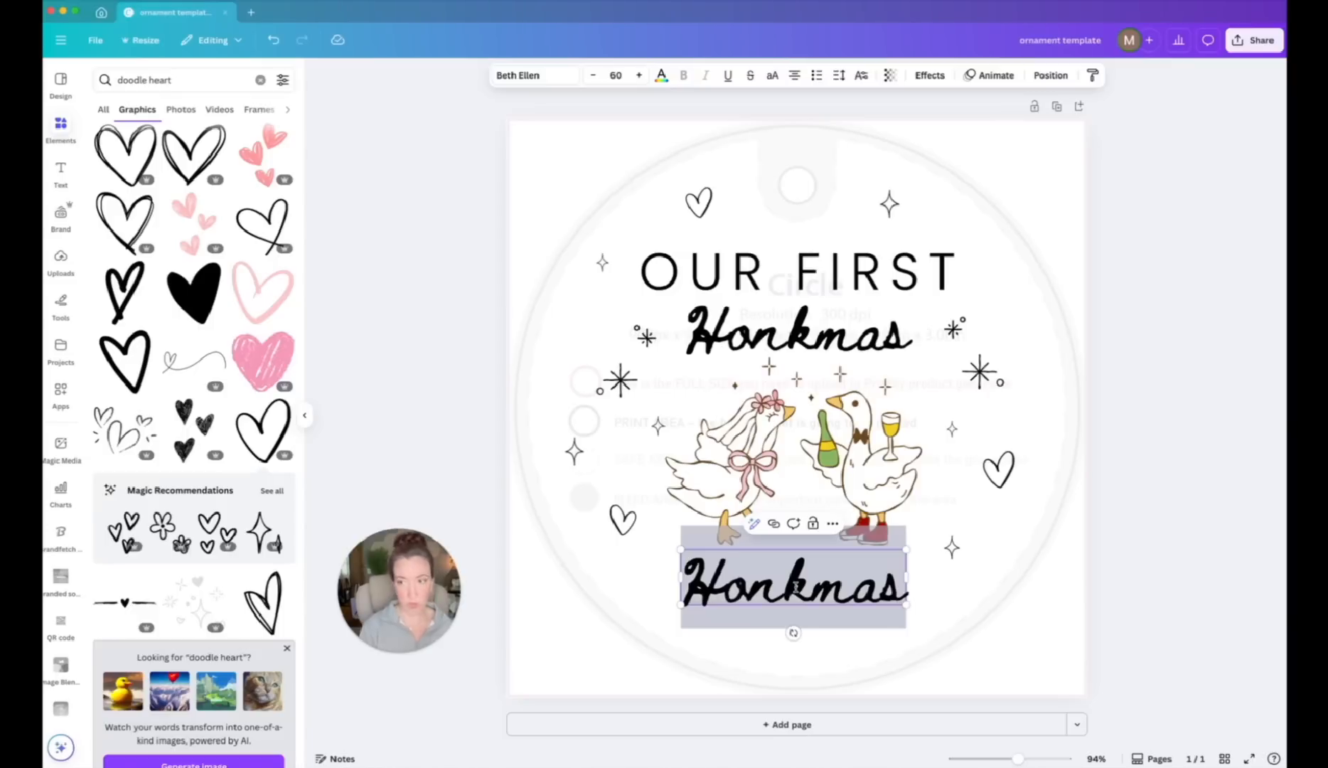
{"action": "type", "text": "T"}
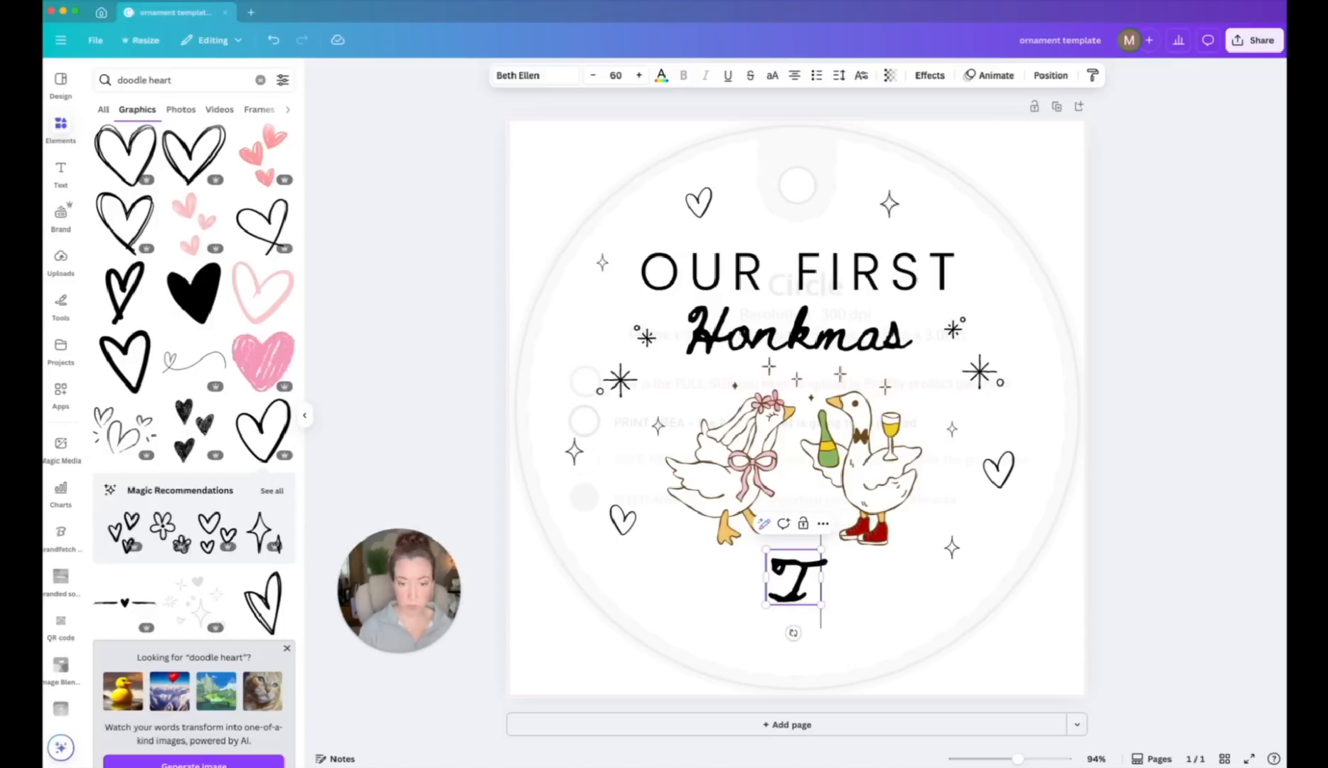
{"action": "type", "text": "he Millers"}
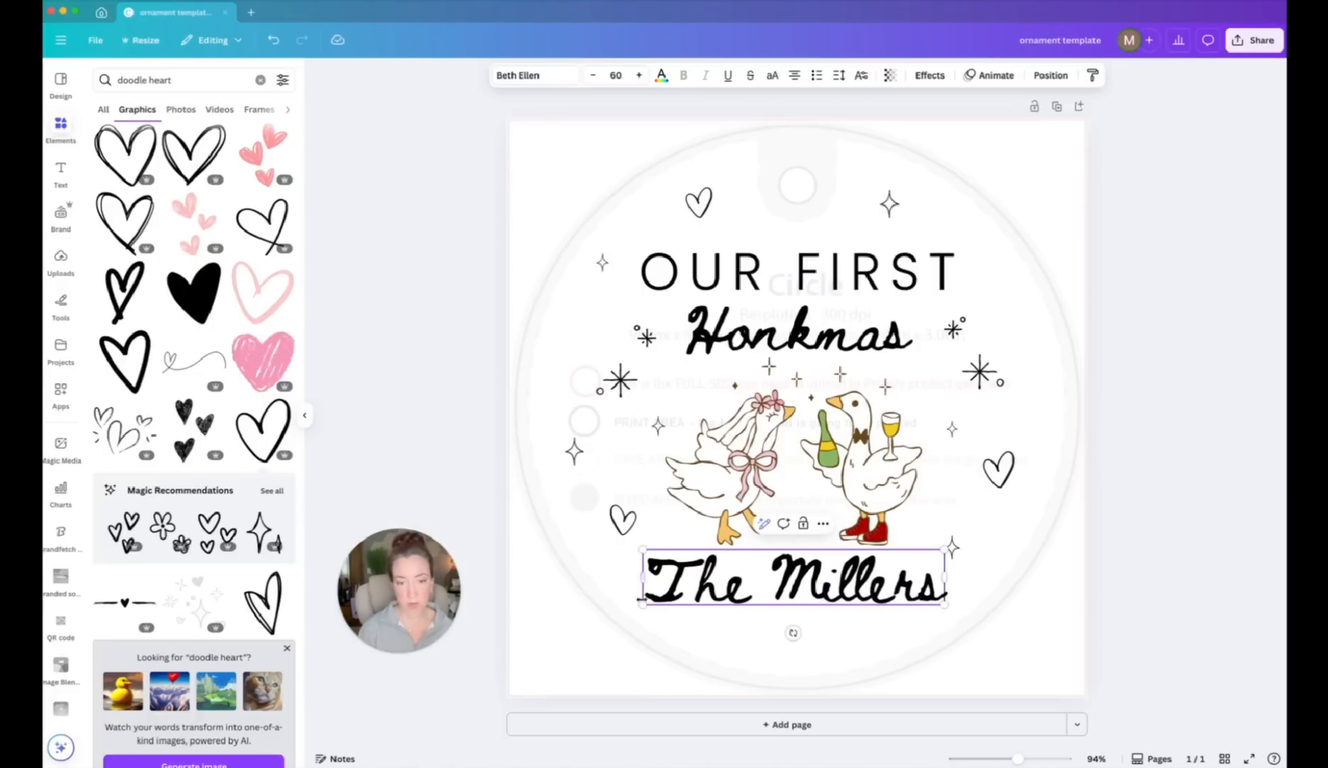
{"action": "left_click_drag", "start_coordinate": [644, 604], "coordinate": [704, 603]}
{"action": "left_click_drag", "start_coordinate": [836, 578], "coordinate": [808, 578]}
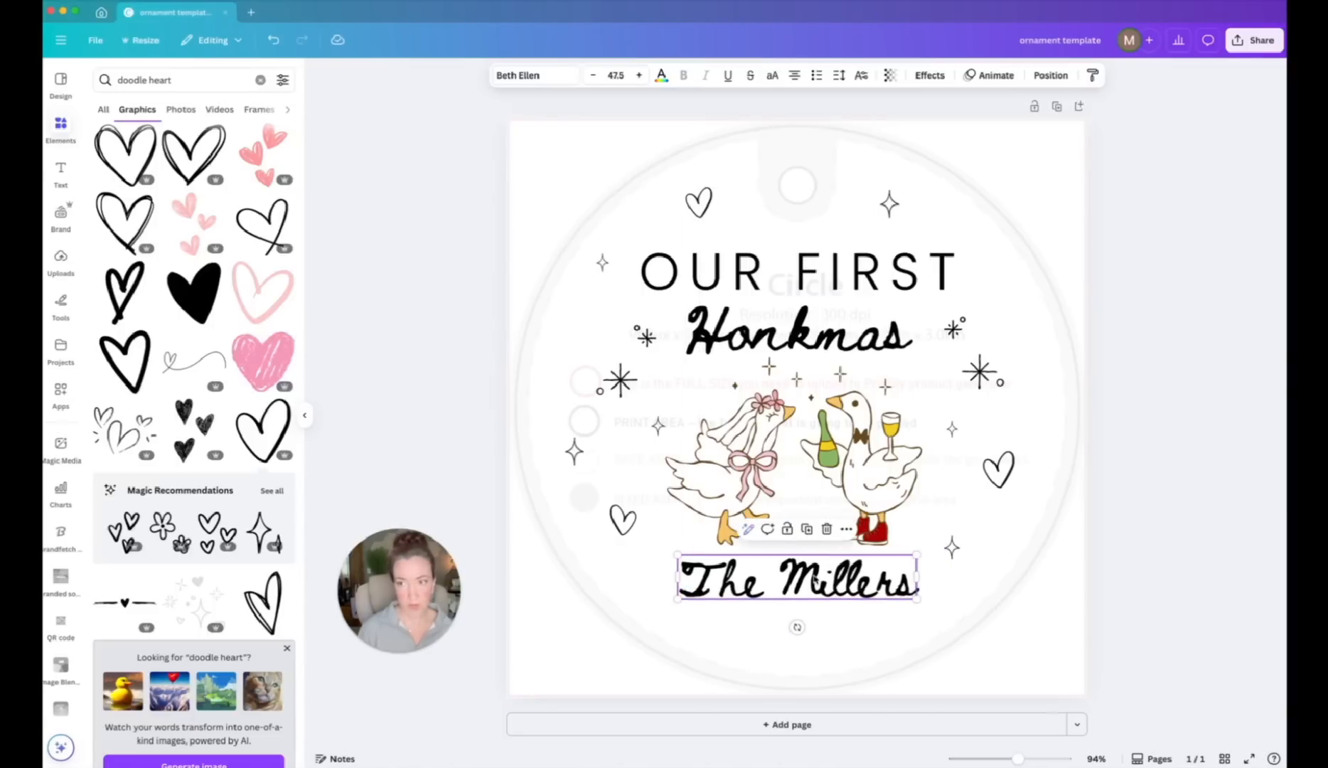
Duplicate "OUR FIRST" as a smaller "2025" centred beneath the family name, and lower the family name closer to it.
{"action": "left_click", "coordinate": [825, 272]}
{"action": "left_click", "coordinate": [808, 216]}
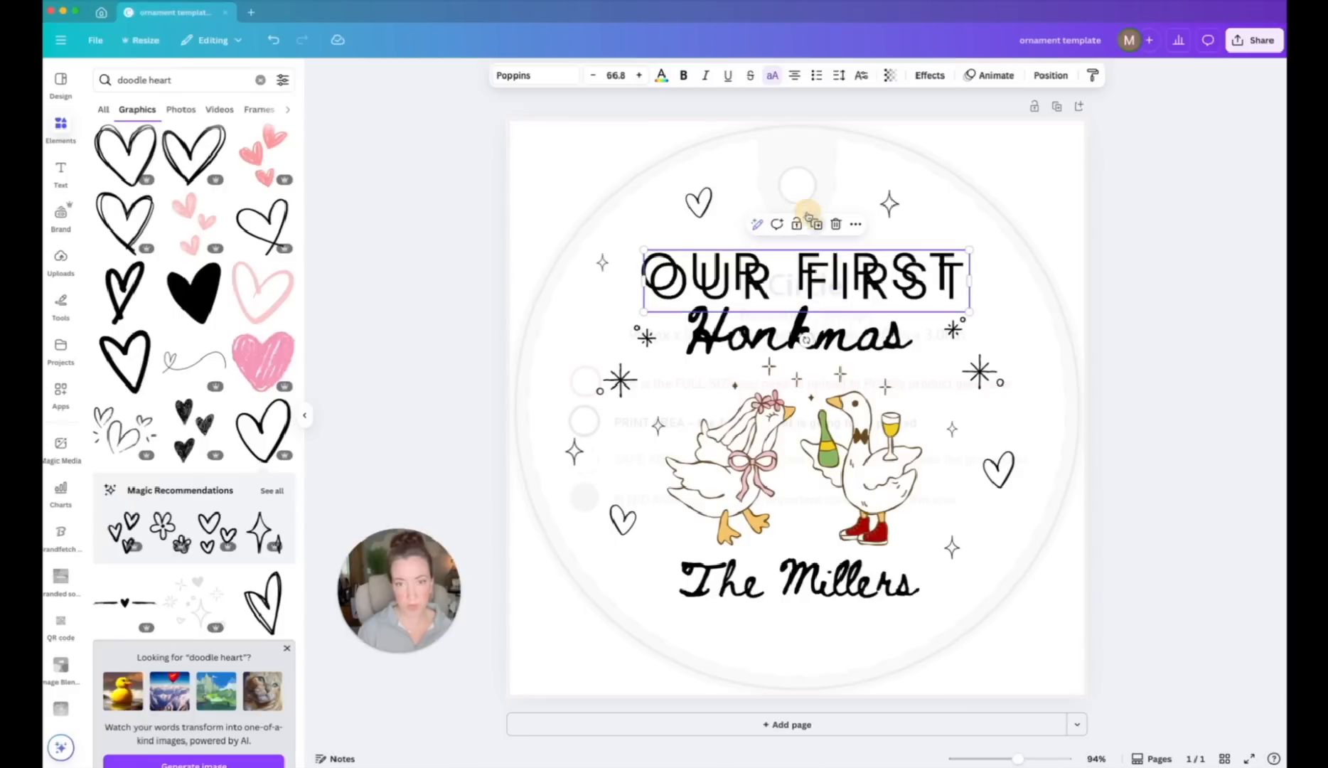
{"action": "left_click_drag", "start_coordinate": [815, 273], "coordinate": [789, 633]}
{"action": "double_click", "coordinate": [789, 631]}
{"action": "type", "text": "2025"}
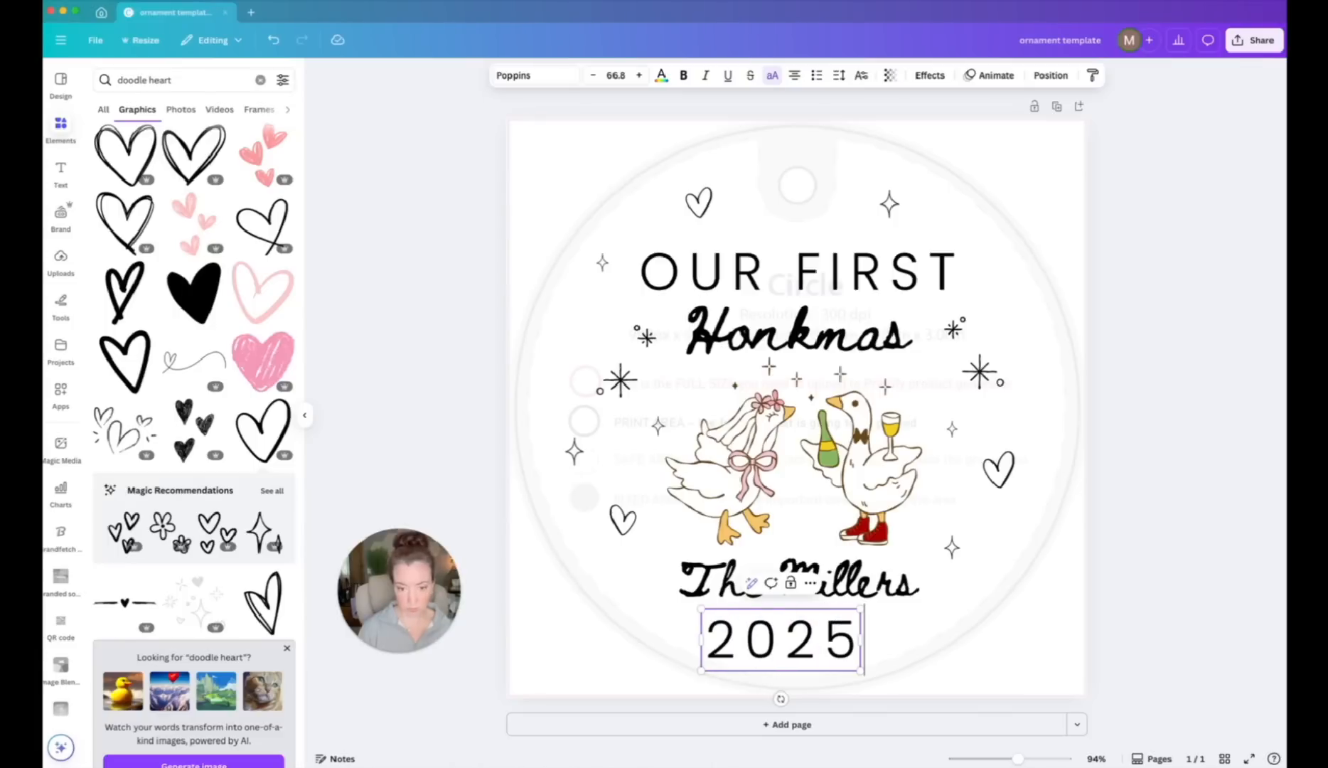
{"action": "left_click_drag", "start_coordinate": [701, 669], "coordinate": [813, 679]}
{"action": "left_click_drag", "start_coordinate": [862, 594], "coordinate": [859, 597]}
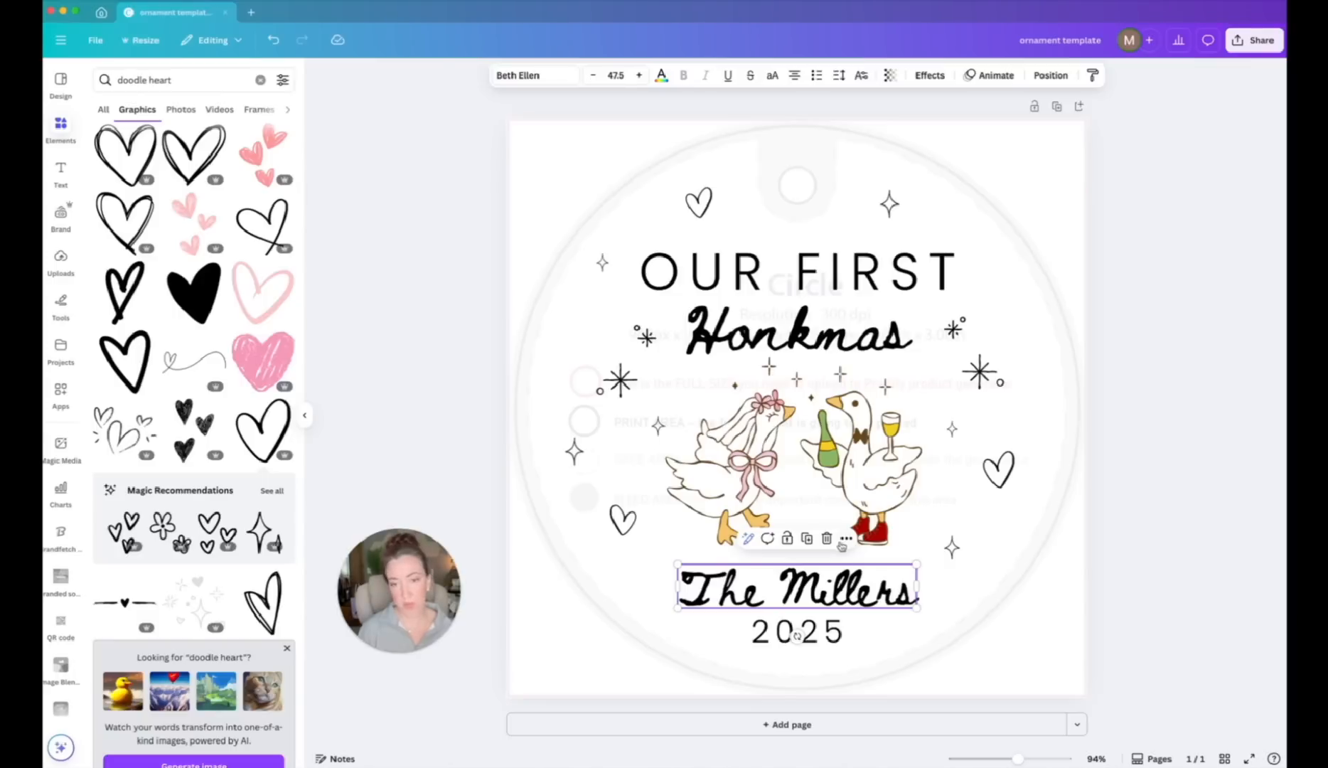
Move the goose pair slightly down, enlarge it a little, and centre it between "Honkmas" and the family name.
{"action": "left_click", "coordinate": [847, 492]}
{"action": "left_click", "coordinate": [846, 467]}
{"action": "left_click_drag", "start_coordinate": [846, 467], "coordinate": [845, 473]}
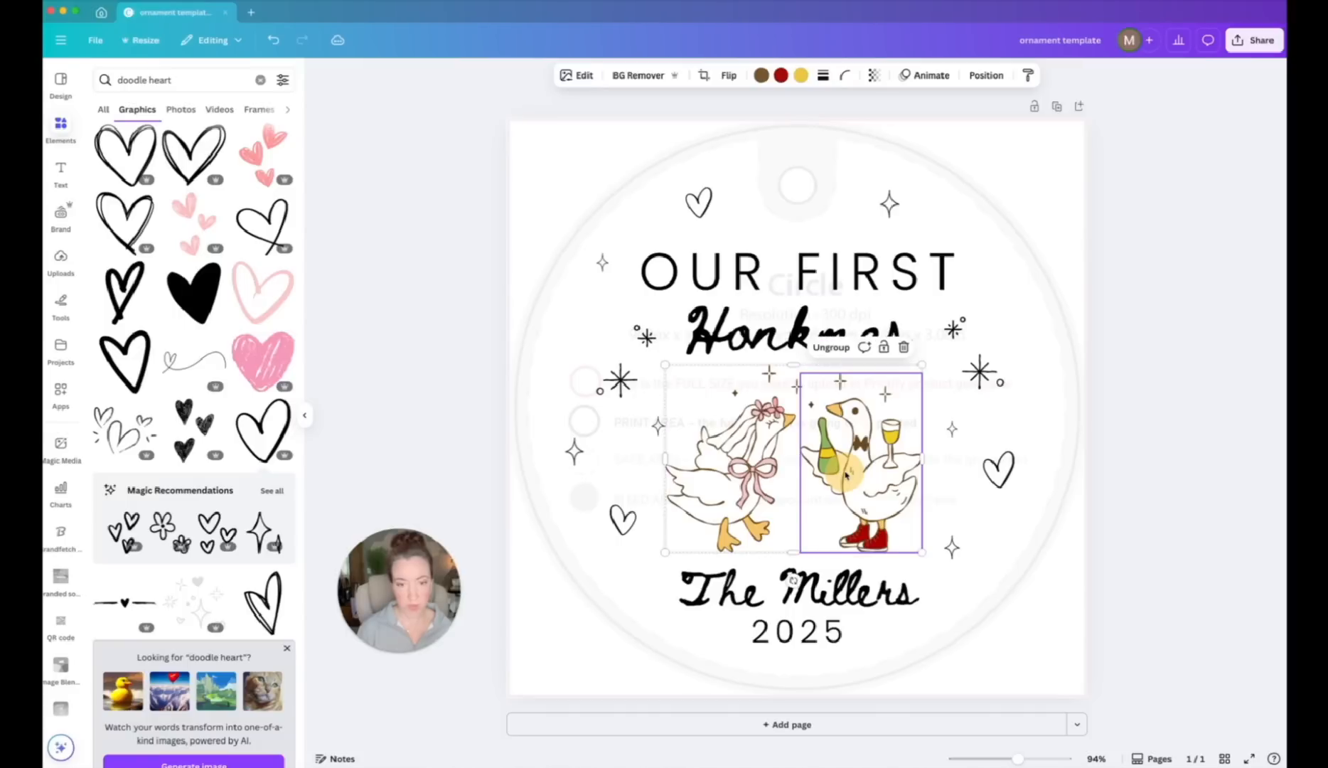
{"action": "left_click_drag", "start_coordinate": [665, 551], "coordinate": [656, 555]}
{"action": "left_click", "coordinate": [850, 473]}
{"action": "left_click_drag", "start_coordinate": [851, 472], "coordinate": [852, 472]}
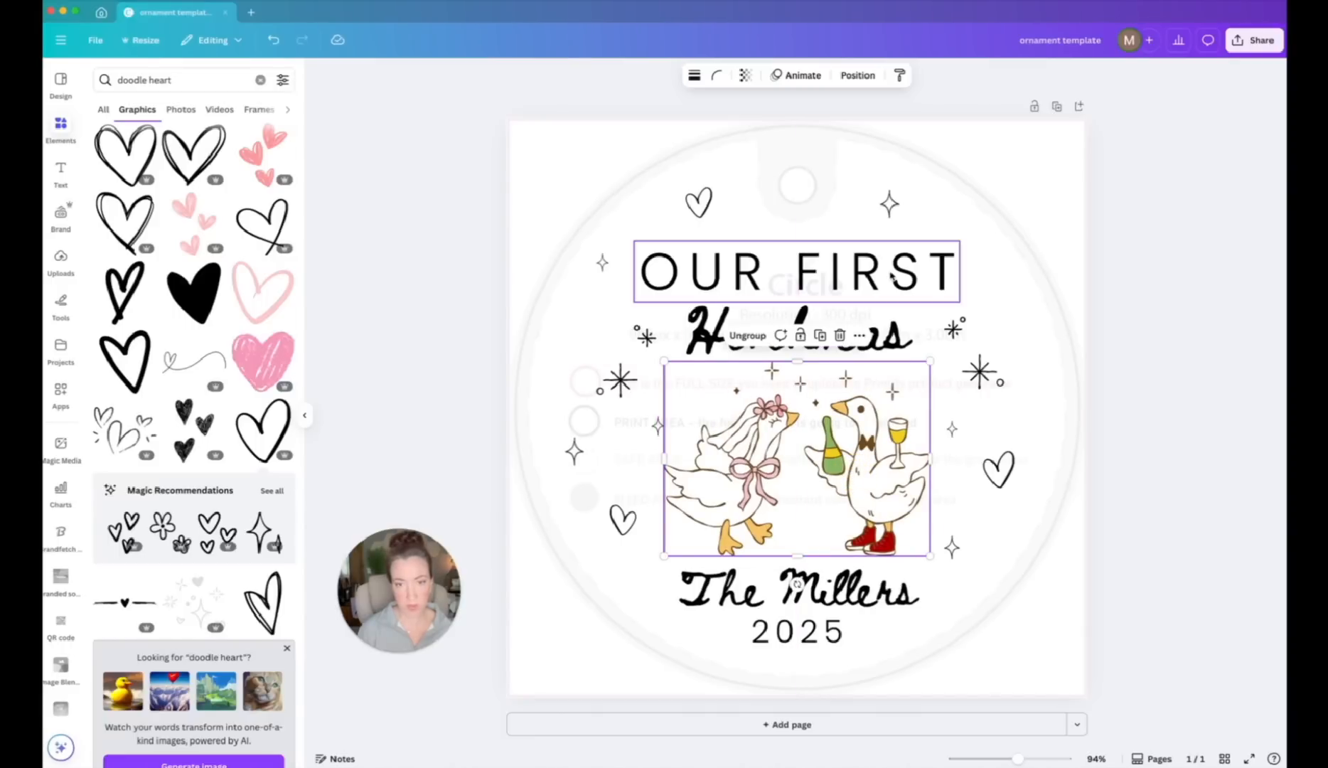
Nudge "OUR FIRST" and "Honkmas" slightly up away from the geese, and select the circle template behind the design.
{"action": "left_click", "coordinate": [869, 300]}
{"action": "left_click", "coordinate": [873, 283]}
{"action": "left_click_drag", "start_coordinate": [895, 268], "coordinate": [894, 262]}
{"action": "left_click_drag", "start_coordinate": [863, 326], "coordinate": [863, 318]}
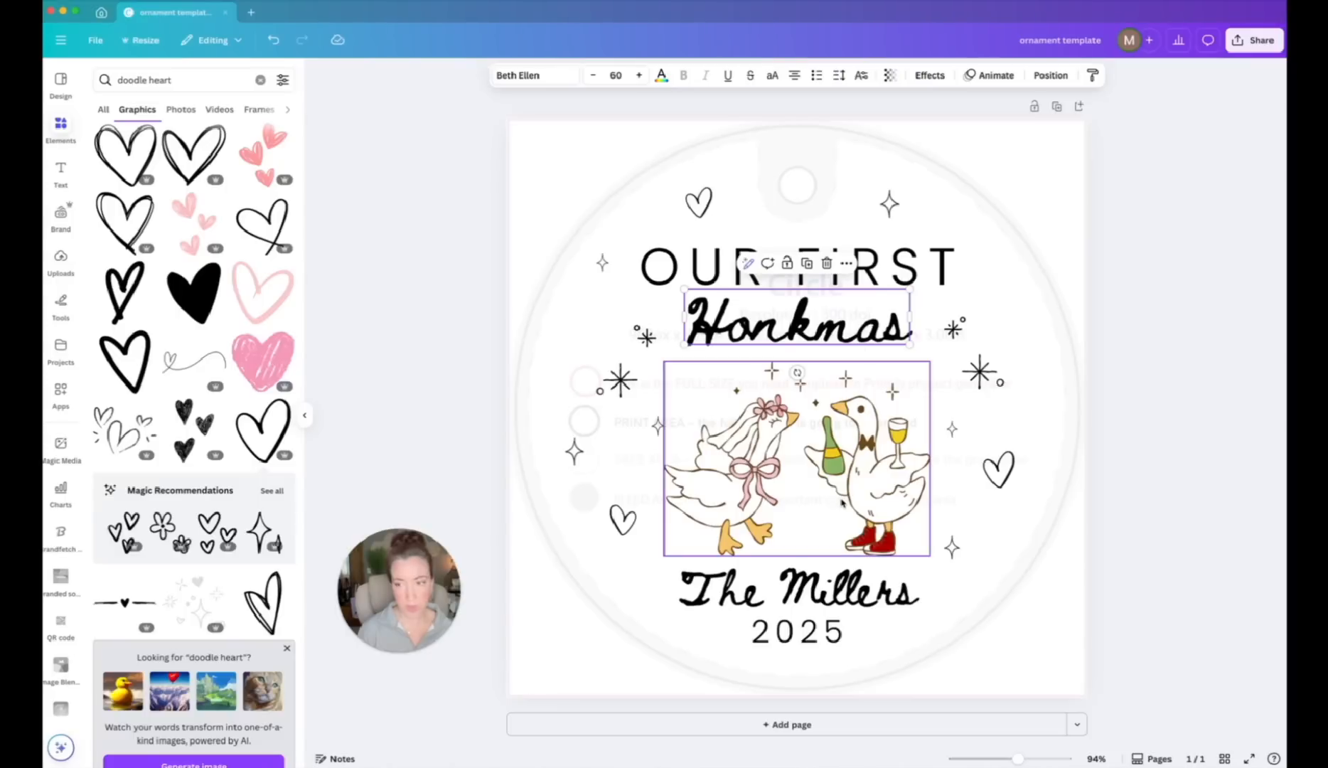
{"action": "left_click", "coordinate": [1038, 584]}
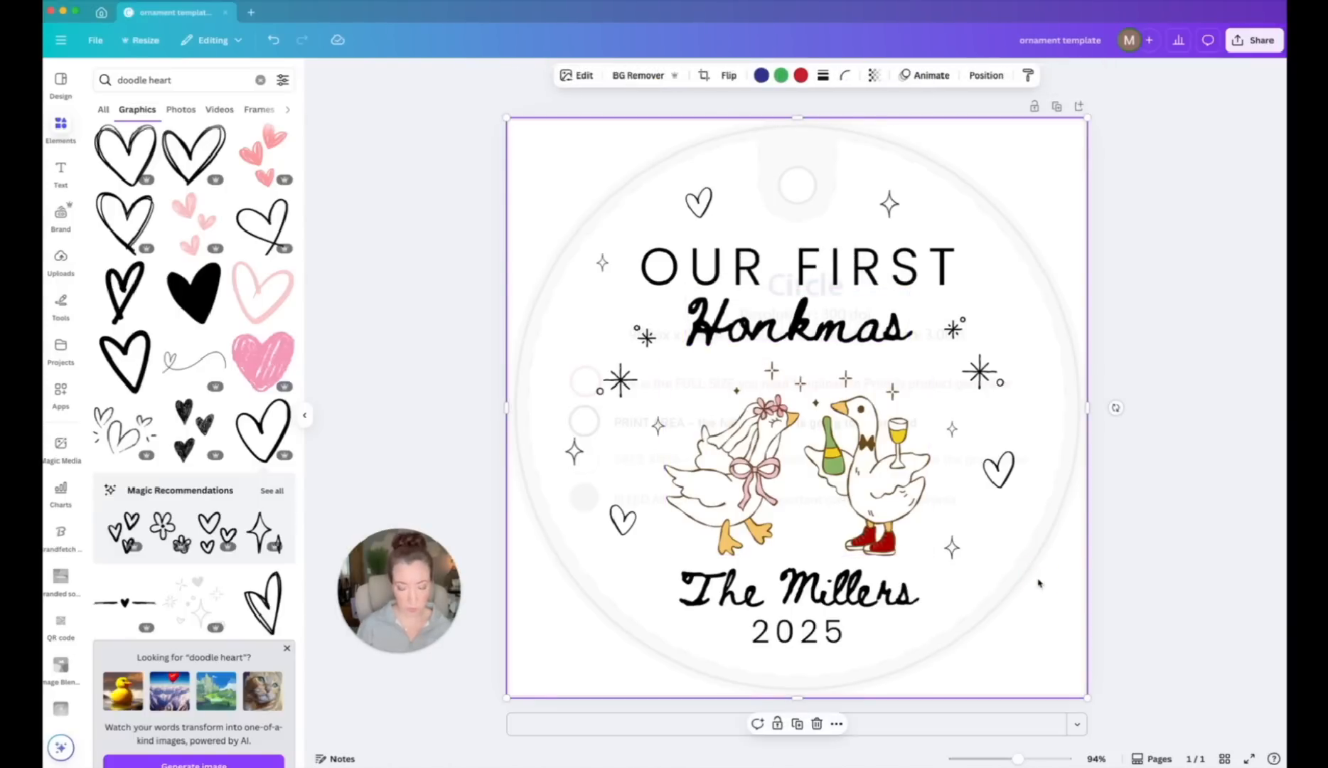
Delete the circle template behind the design, and enlarge the goose pair slightly while keeping it centred between "Honkmas" and the family name.
{"action": "key", "text": "BackSpace"}
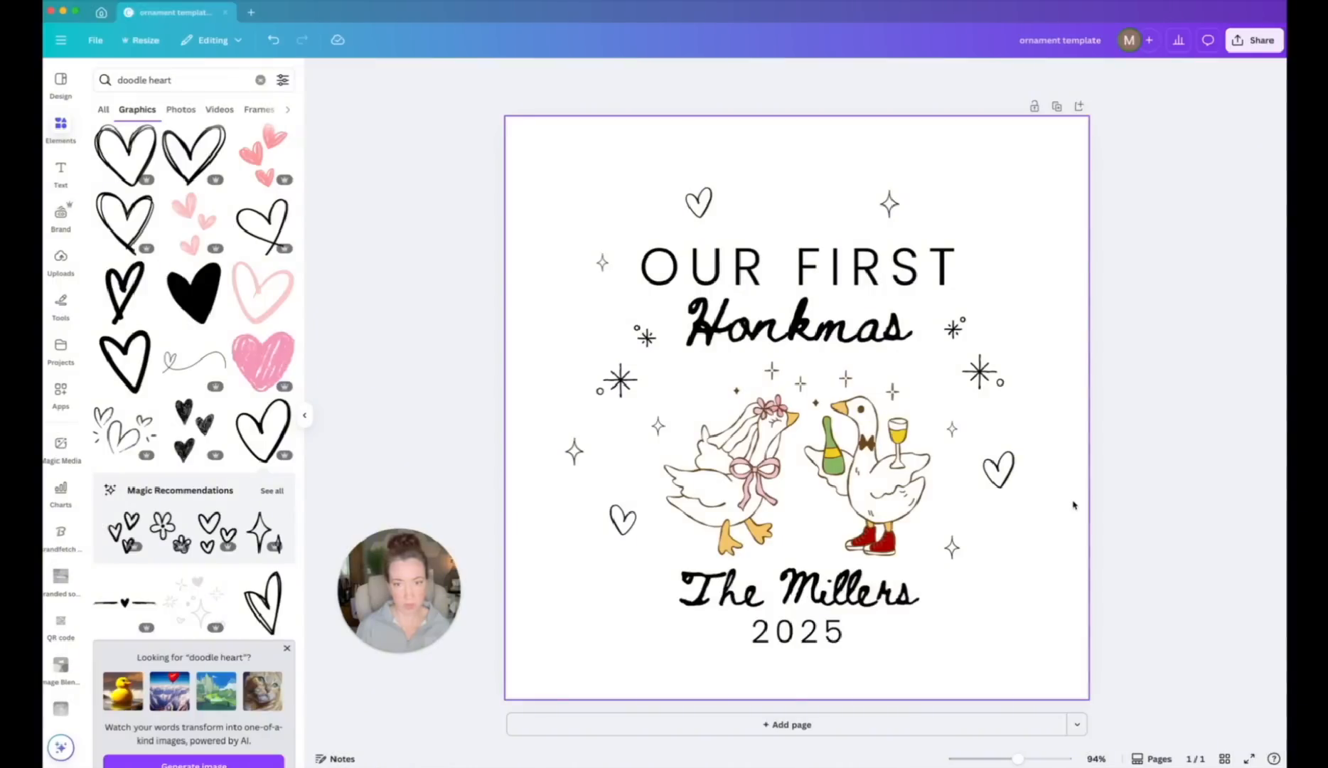
{"action": "left_click", "coordinate": [903, 513]}
{"action": "left_click_drag", "start_coordinate": [665, 362], "coordinate": [640, 358]}
{"action": "left_click_drag", "start_coordinate": [856, 472], "coordinate": [852, 472]}
Recolour the bride goose's pink bow and flowers with the brand palette's light mauve, try teal as well, and undo the teal.
{"action": "left_click", "coordinate": [743, 447]}
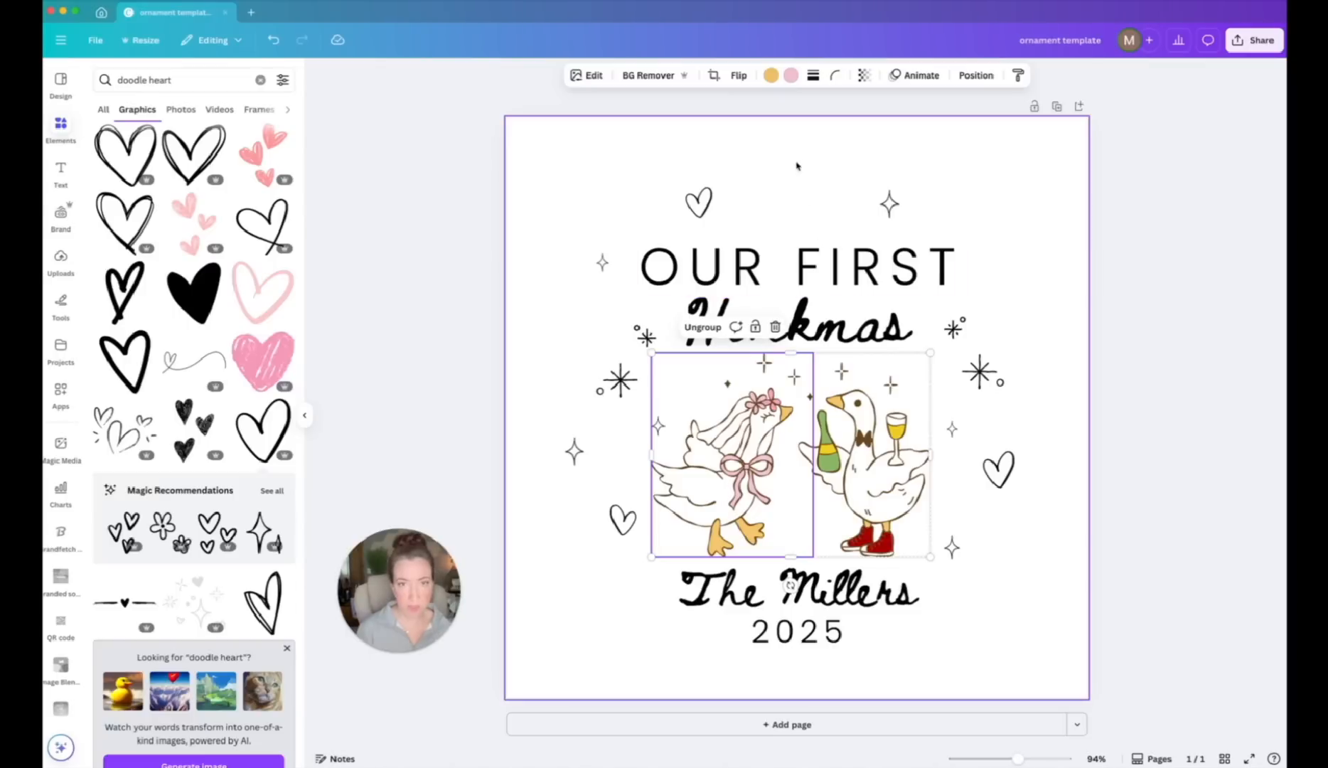
{"action": "left_click", "coordinate": [790, 75]}
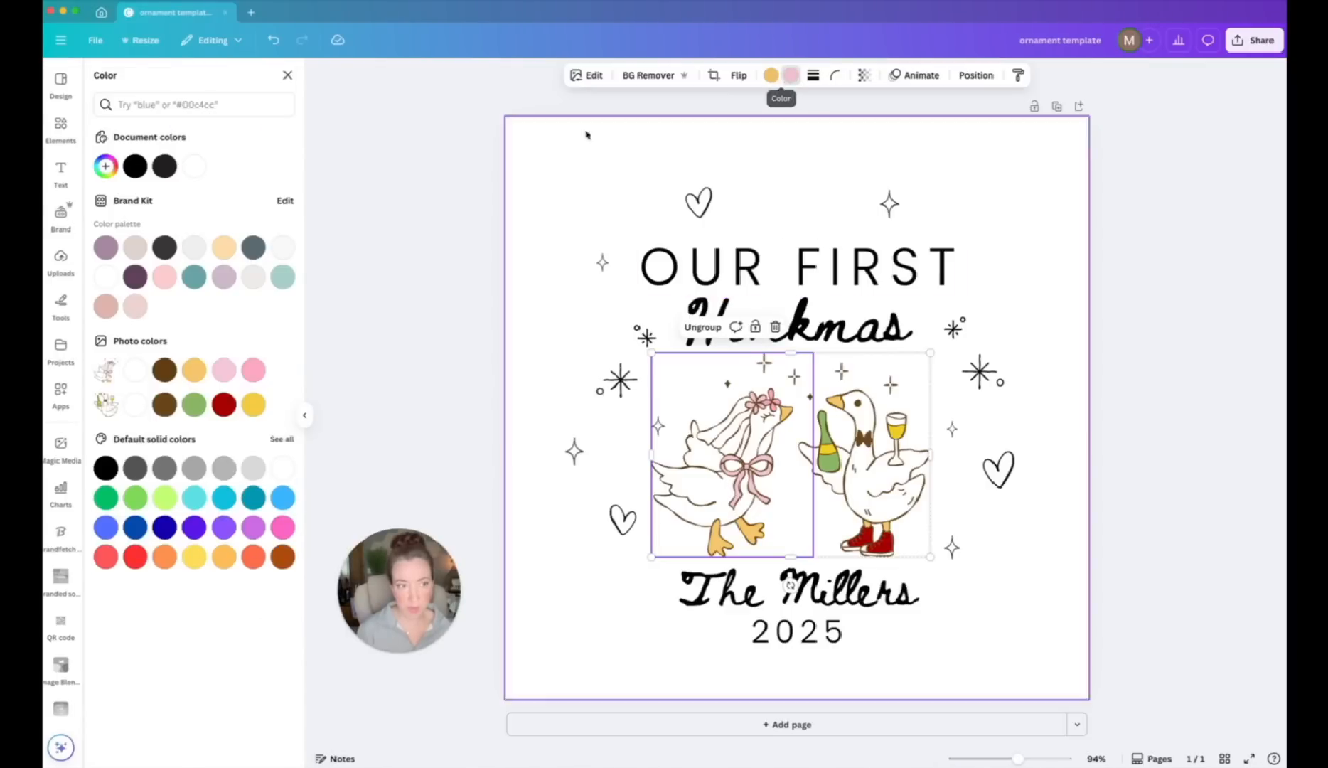
{"action": "left_click", "coordinate": [225, 278]}
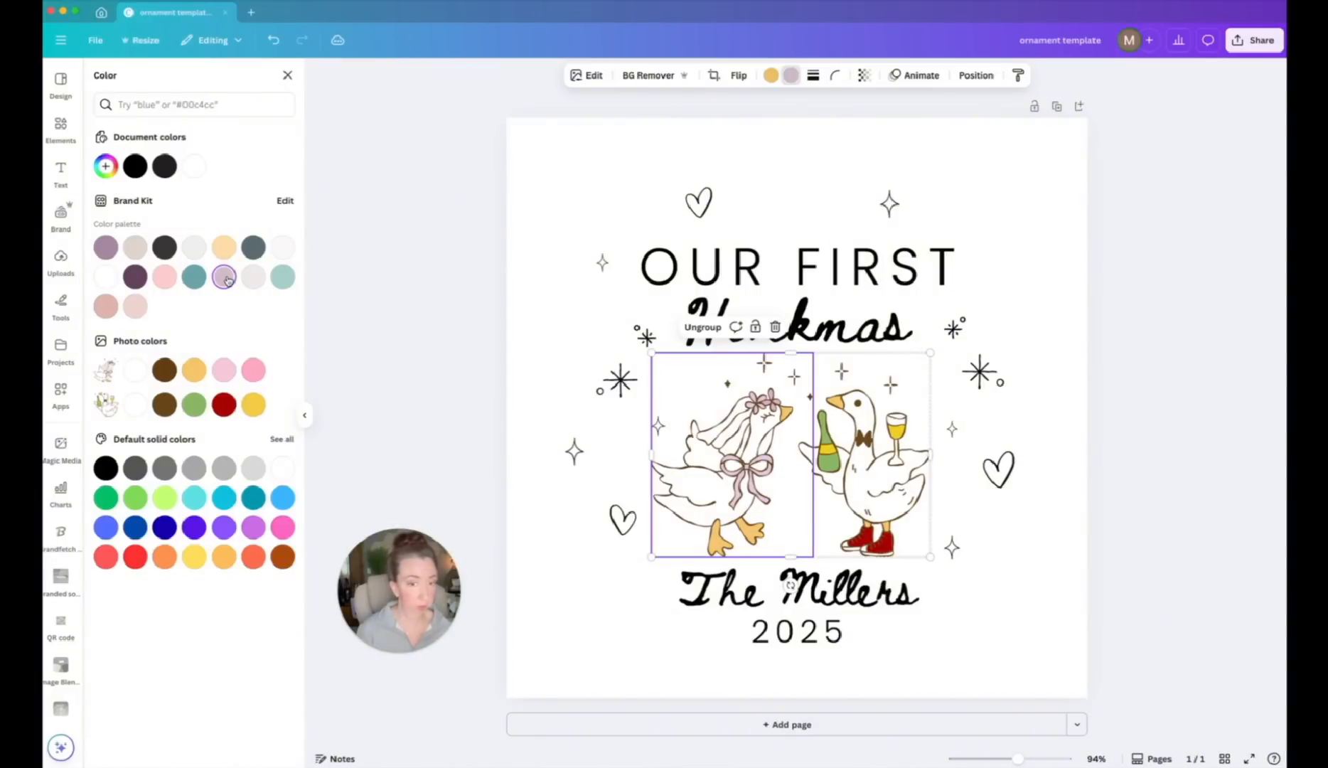
{"action": "left_click", "coordinate": [194, 276]}
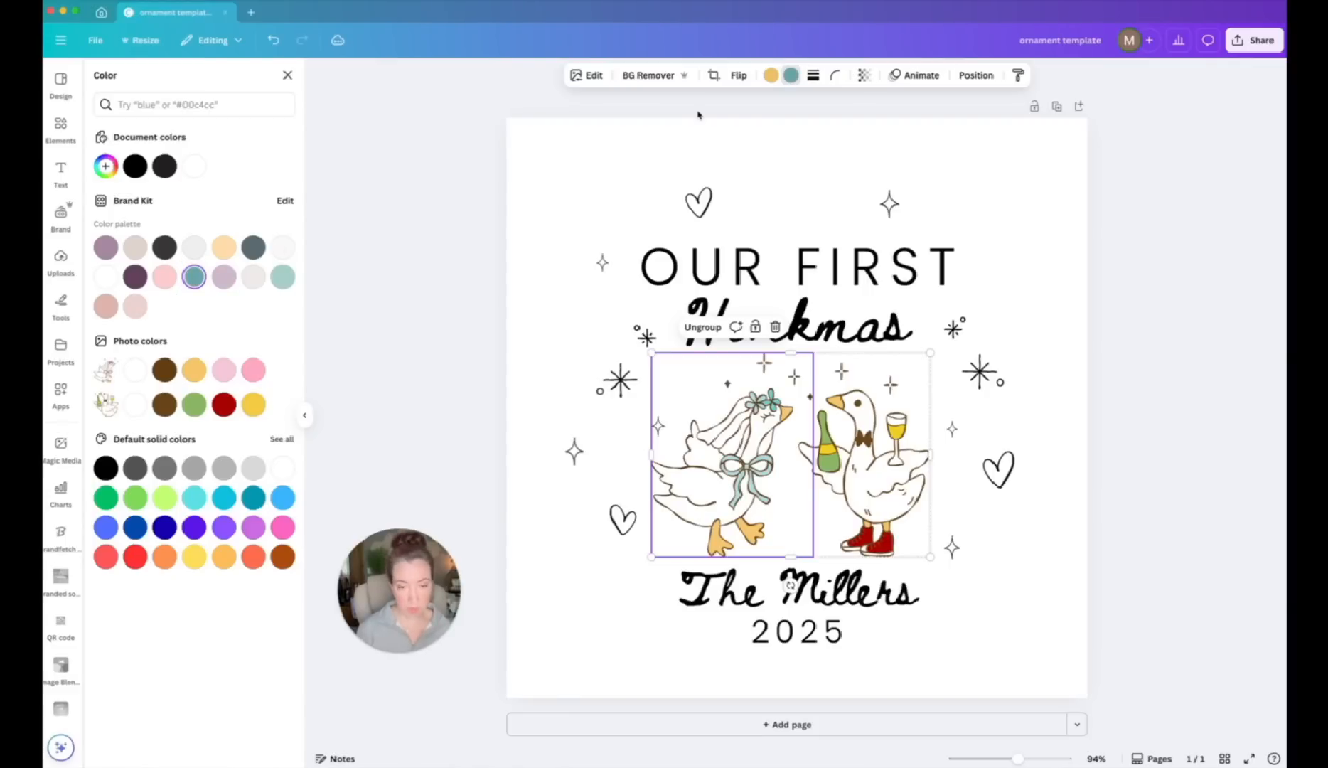
{"action": "key", "text": "super+z"}
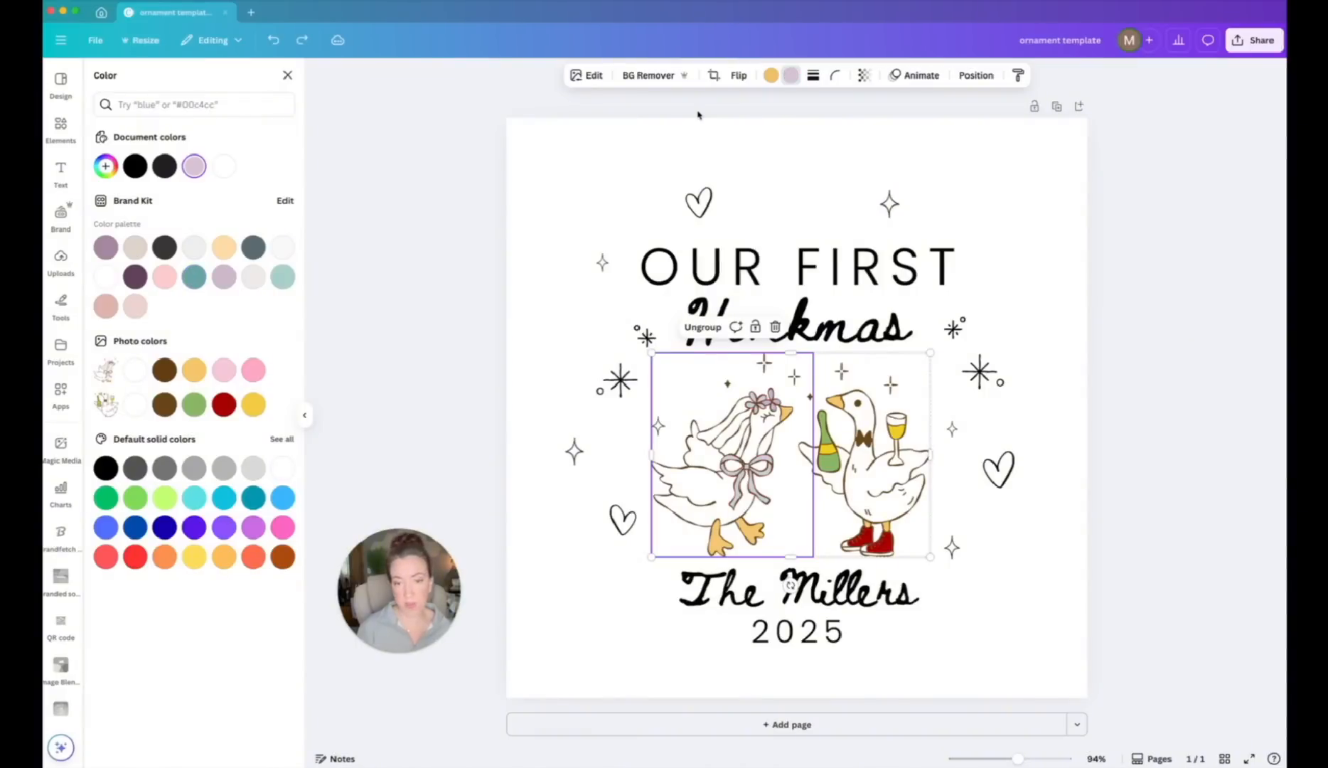